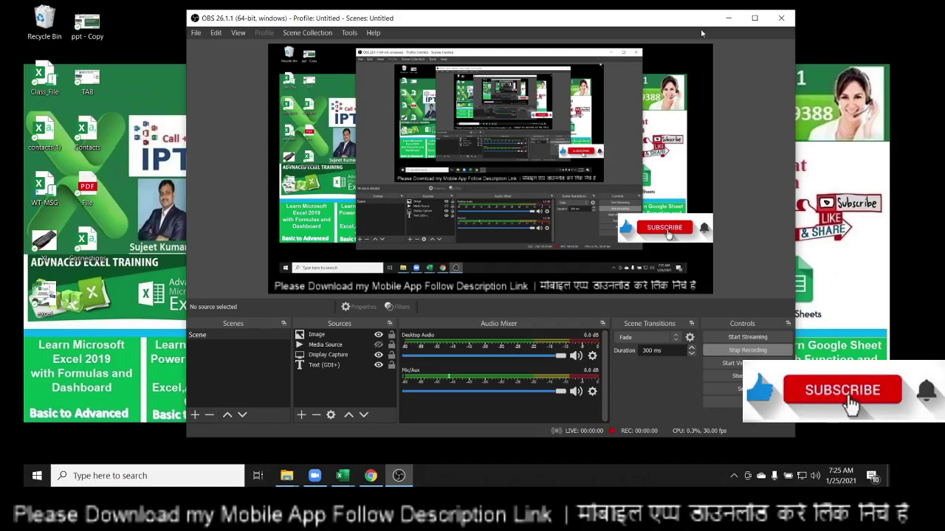
Step: Minimise OBS Studio and restore the Chrome Messages page showing the student's Excel question
click(726, 18)
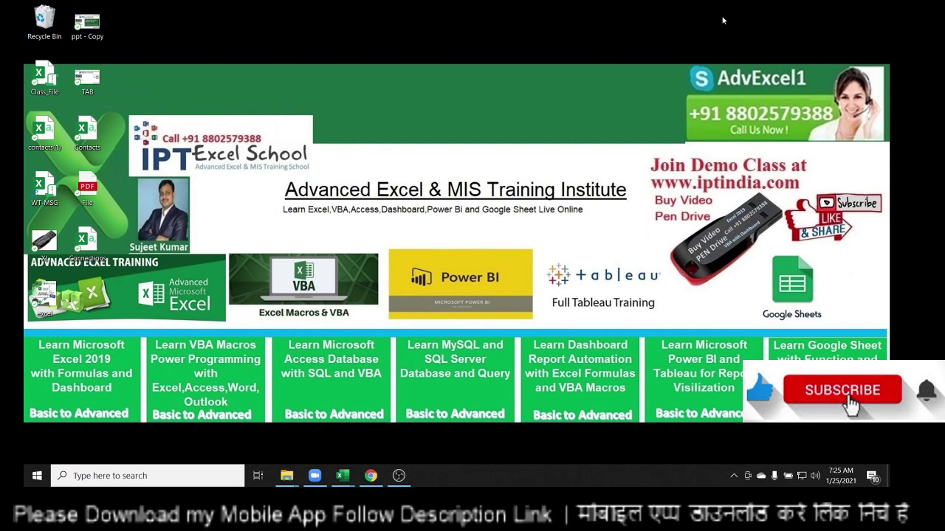
click(370, 476)
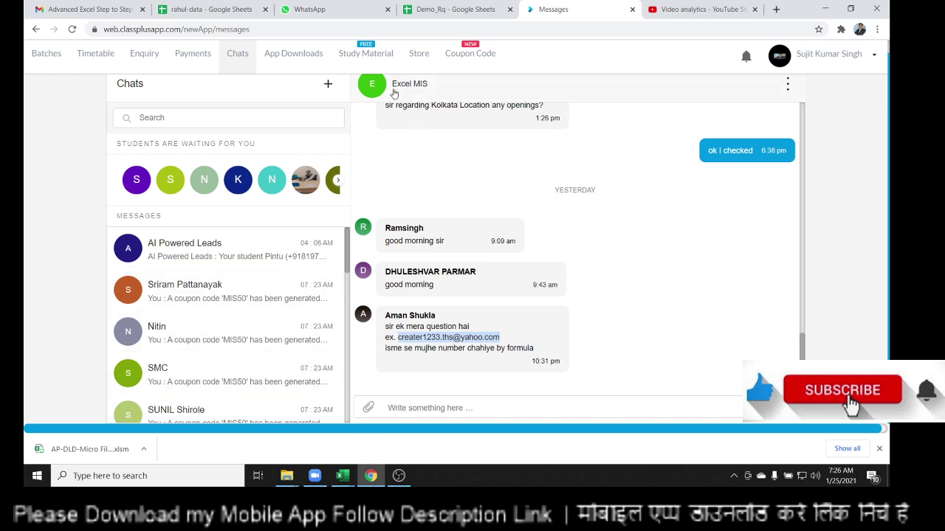
Step: Scroll through the chat and highlight the name of the student who asked the question
drag(392, 85, 429, 84)
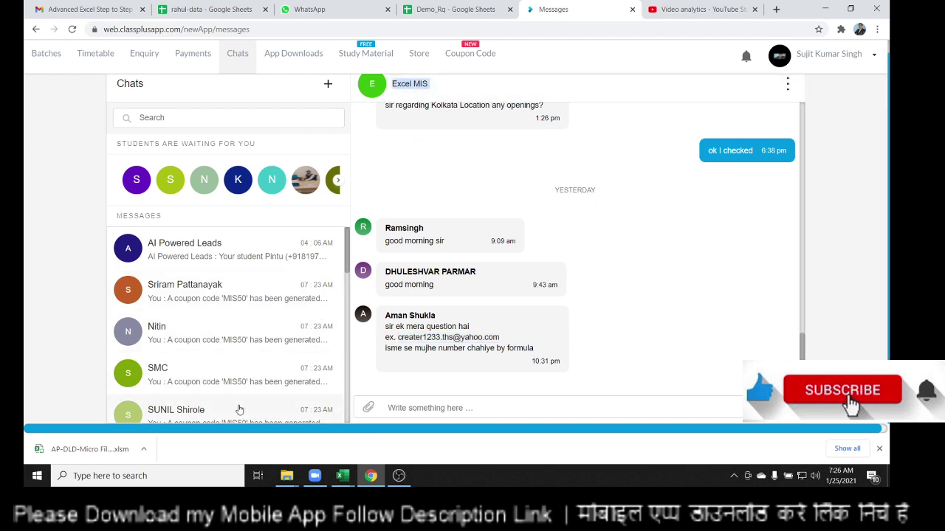
scroll(518, 331, up, 4)
scroll(518, 315, up, 1)
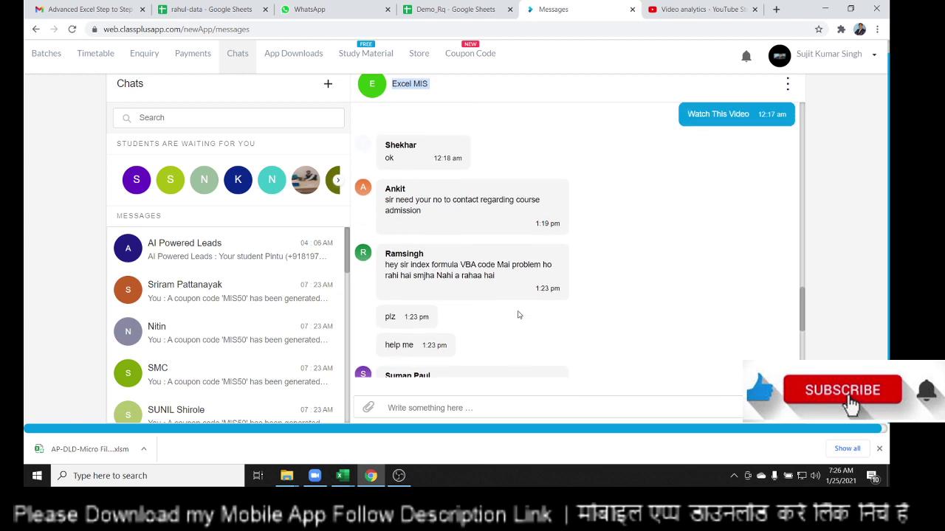
scroll(518, 315, down, 5)
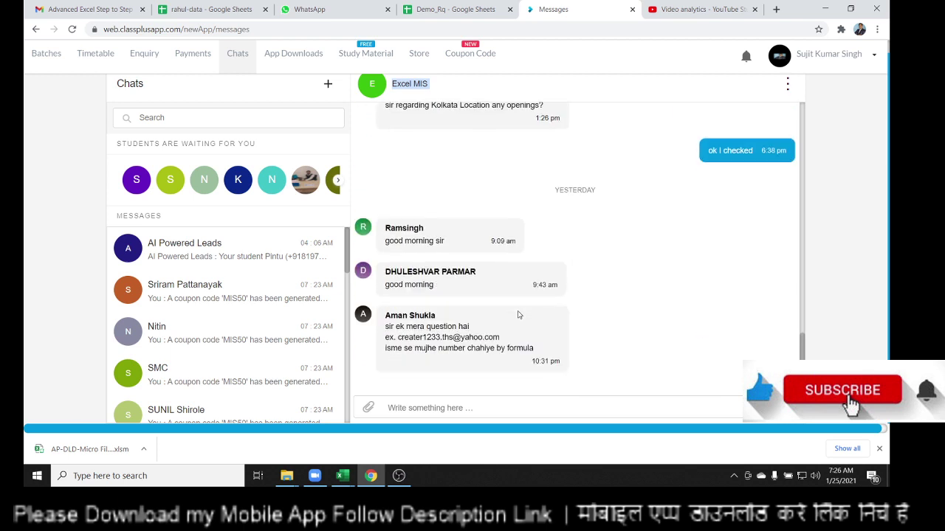
click(426, 316)
double_click(426, 316)
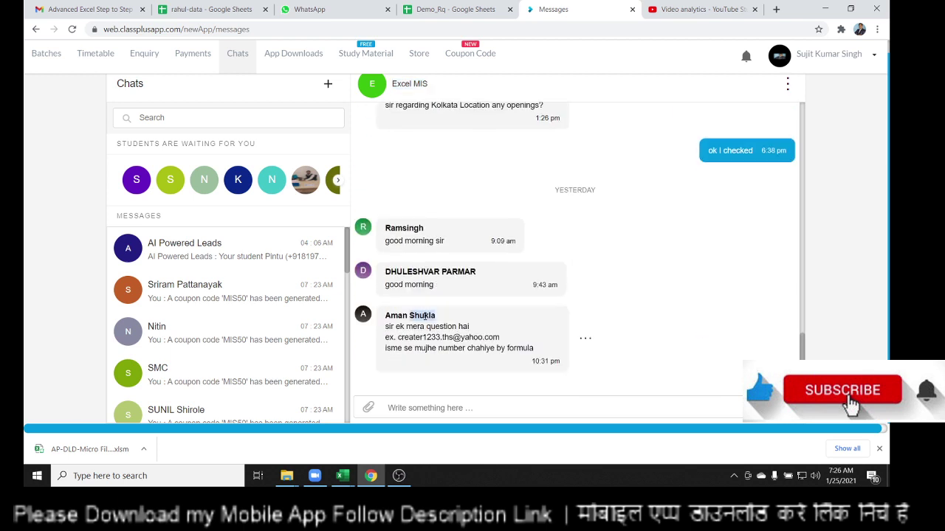
click(548, 363)
Step: Highlight parts of the question, select the example email address, and minimise the browser
mouse_move(398, 338)
mouse_down()
mouse_move(463, 328)
mouse_move(500, 338)
mouse_up()
key(ctrl+c)
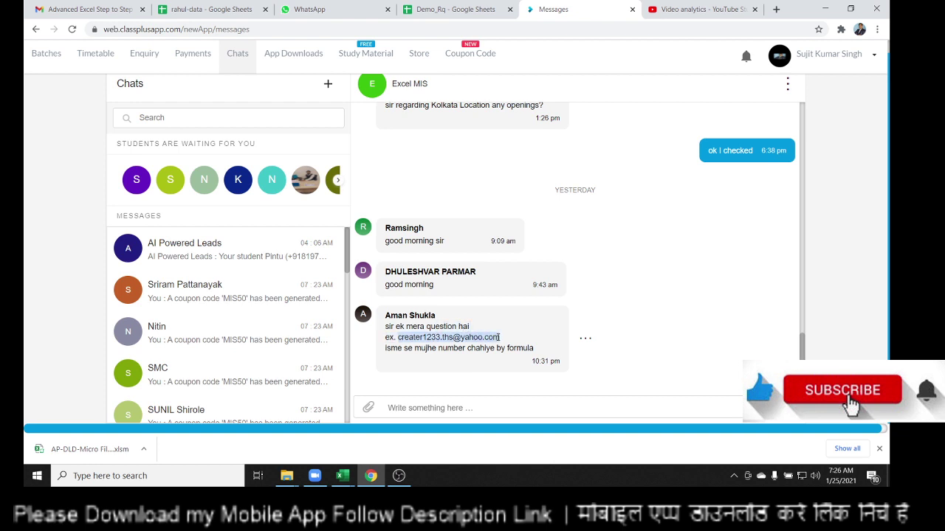
double_click(434, 337)
click(418, 365)
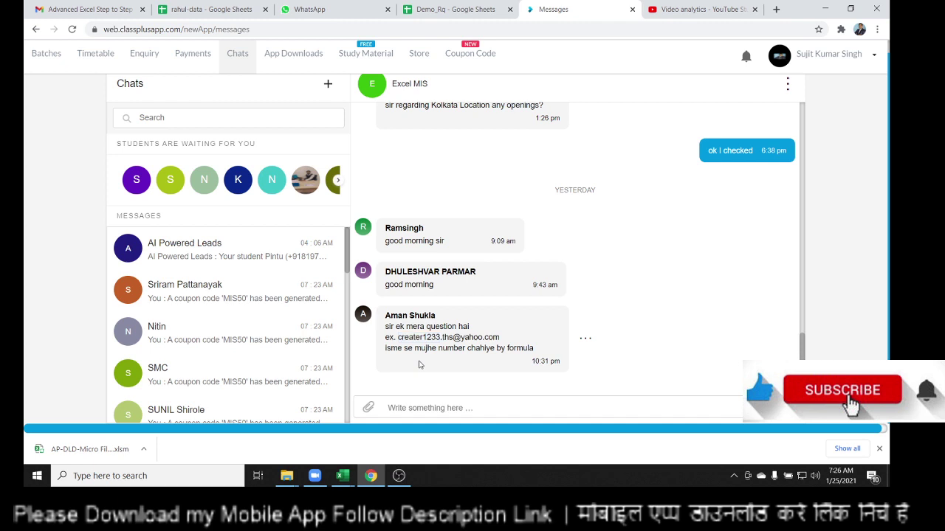
double_click(480, 354)
click(500, 357)
drag(500, 337, 400, 339)
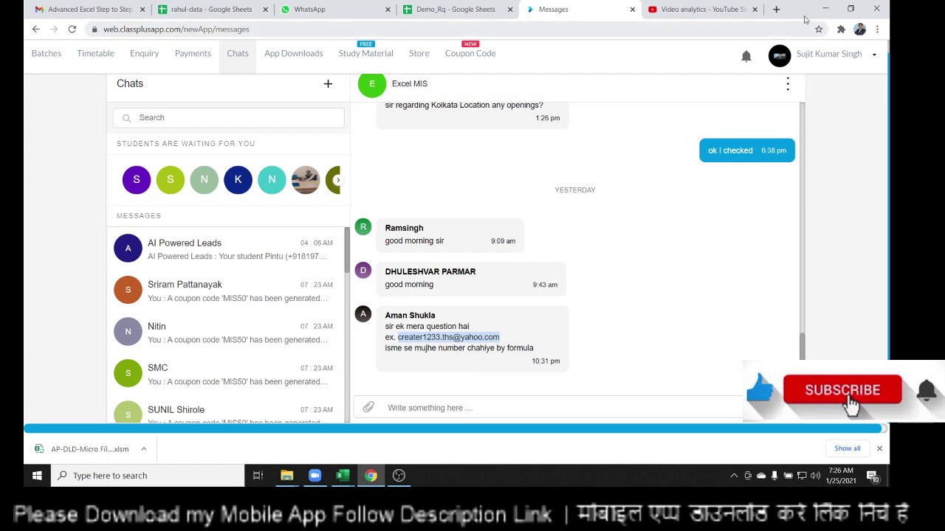
click(824, 9)
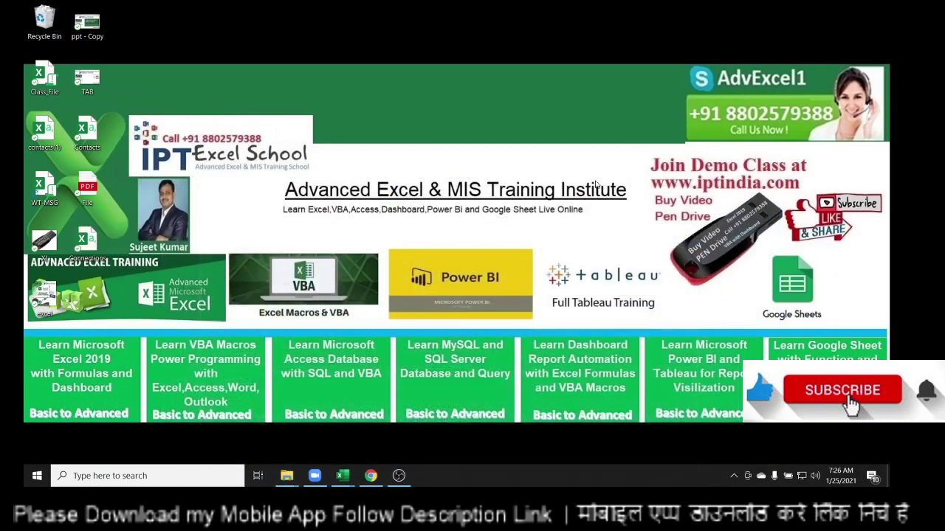
Step: In Book1, go to Sheet5 and delete the old date entries in A1:D3
mouse_move(342, 475)
click(349, 454)
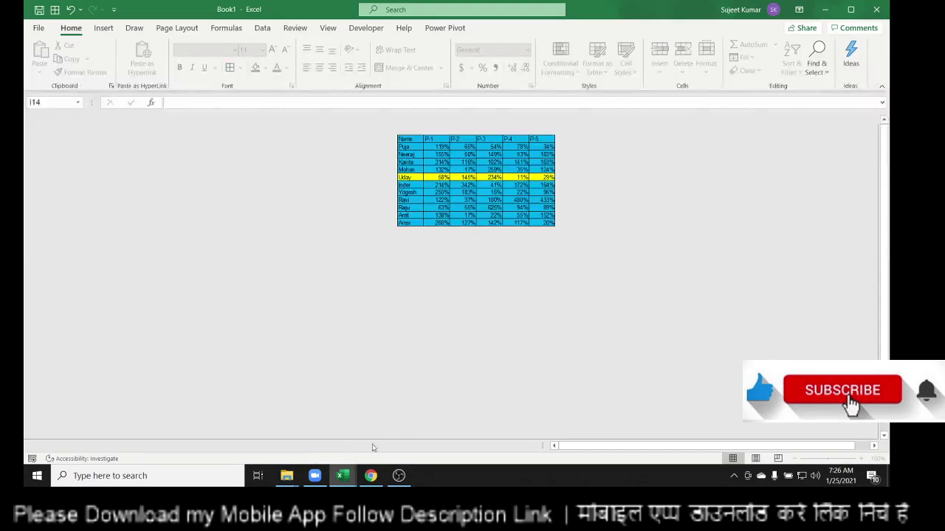
click(160, 450)
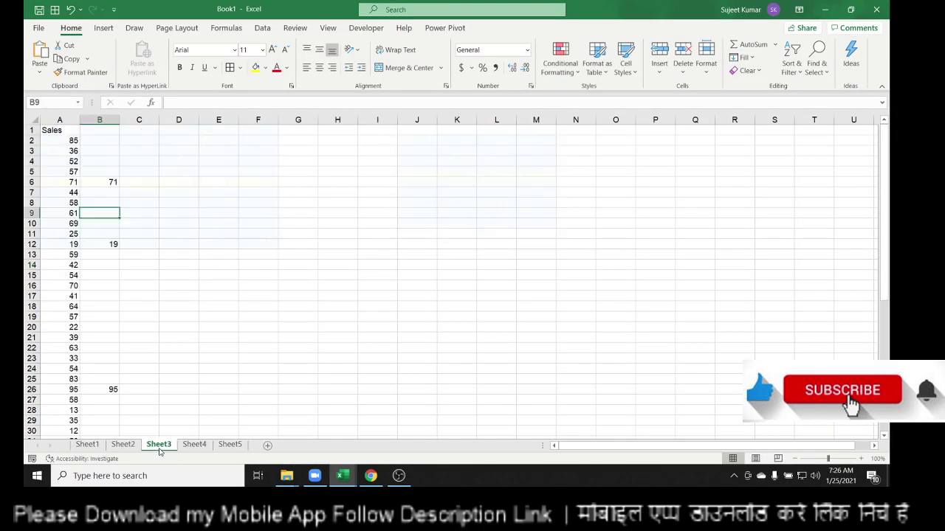
click(197, 447)
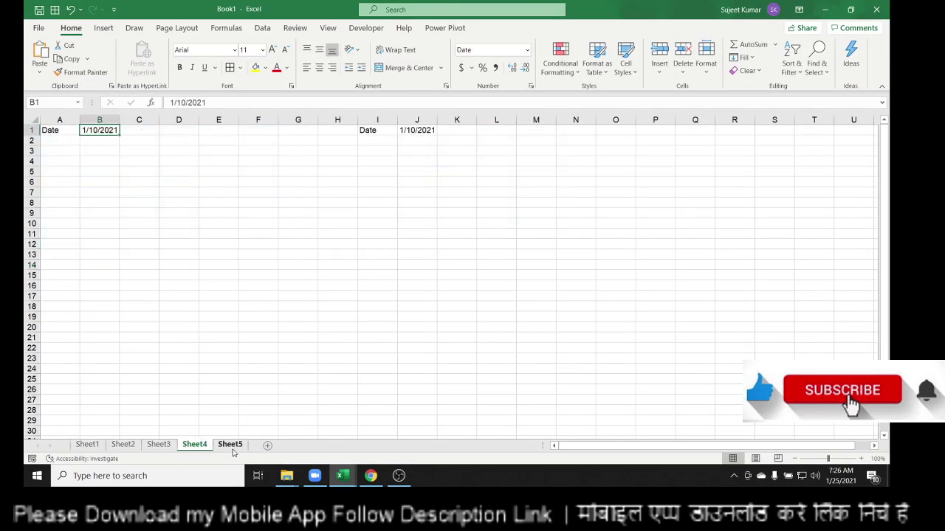
click(232, 447)
drag(162, 151, 59, 130)
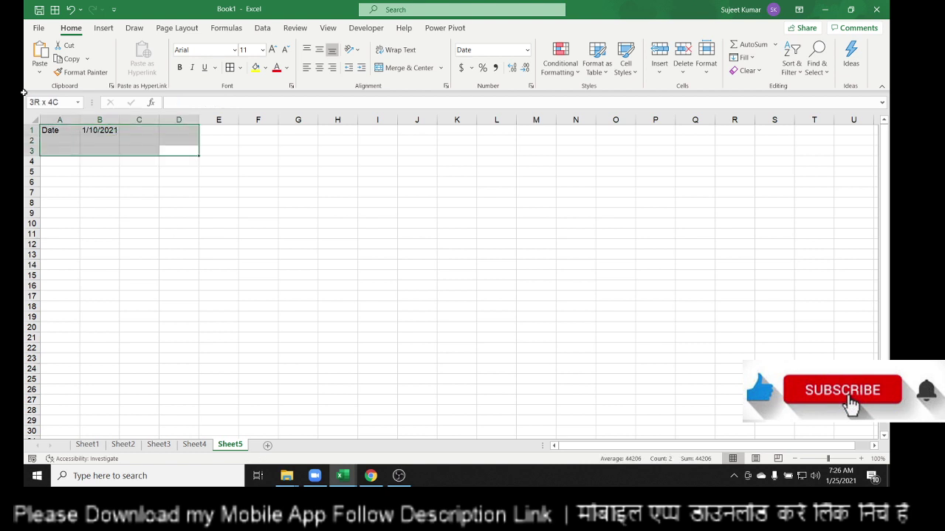
key(Delete)
click(233, 185)
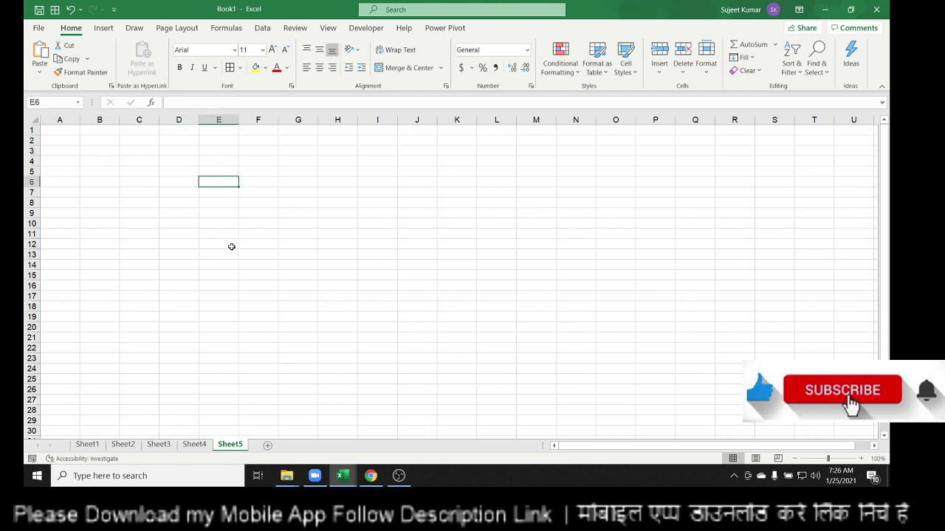
Step: Paste the copied example email address into cell B2
ctrl+scroll(238, 311, up, 1)
ctrl+scroll(229, 273, up, 4)
click(163, 162)
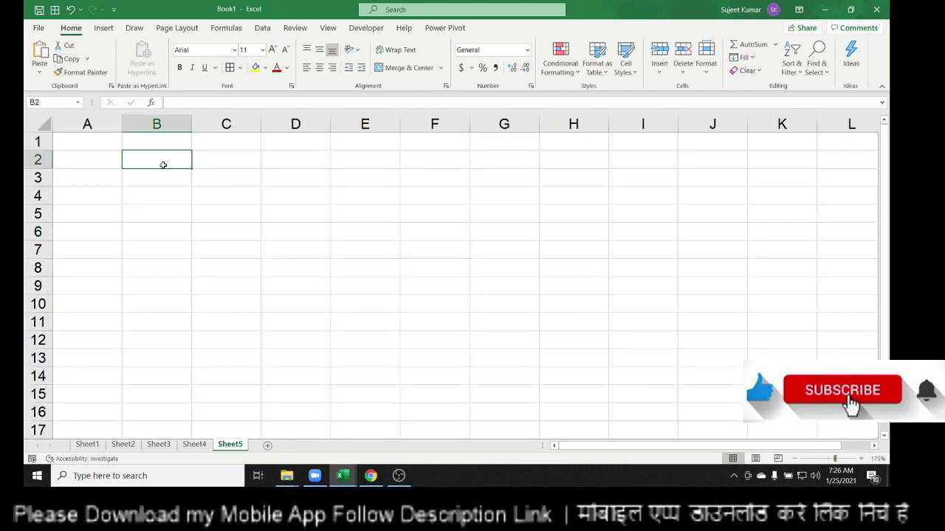
key(ctrl+v)
click(157, 190)
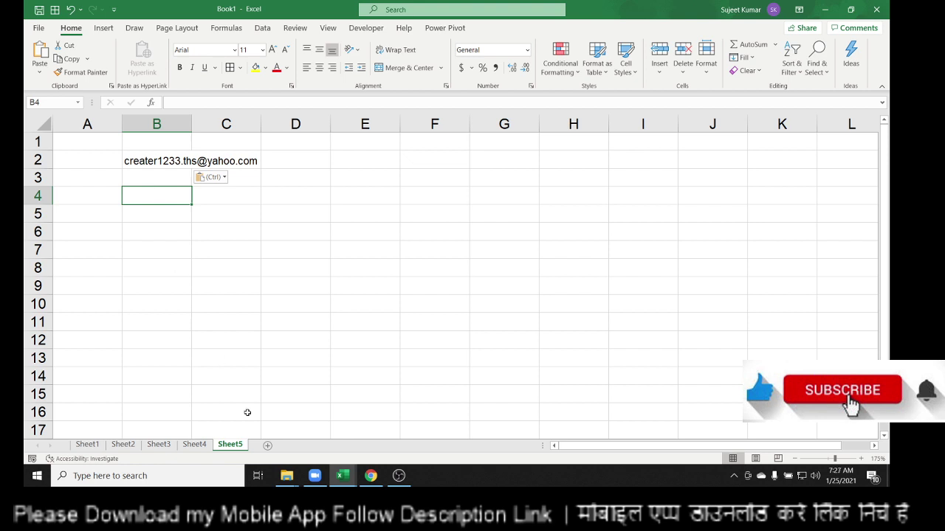
Step: Open the Play Store page for the EXCEL MIS TRAINING app in a new tab
click(370, 475)
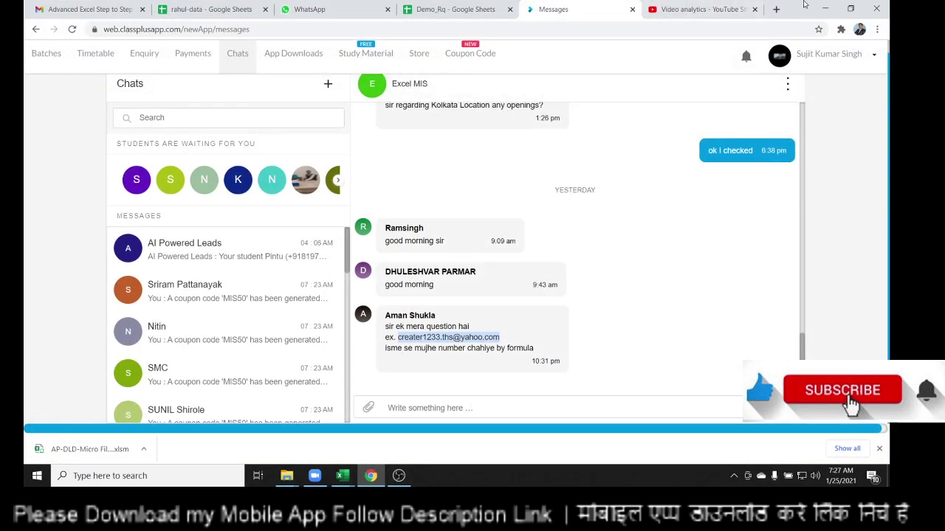
click(776, 9)
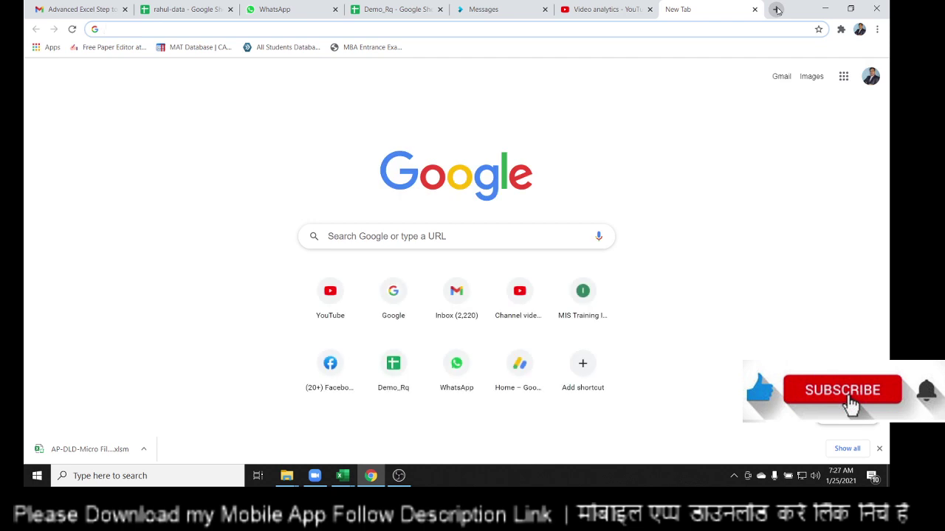
text(o)
key(BackSpace)
text(p)
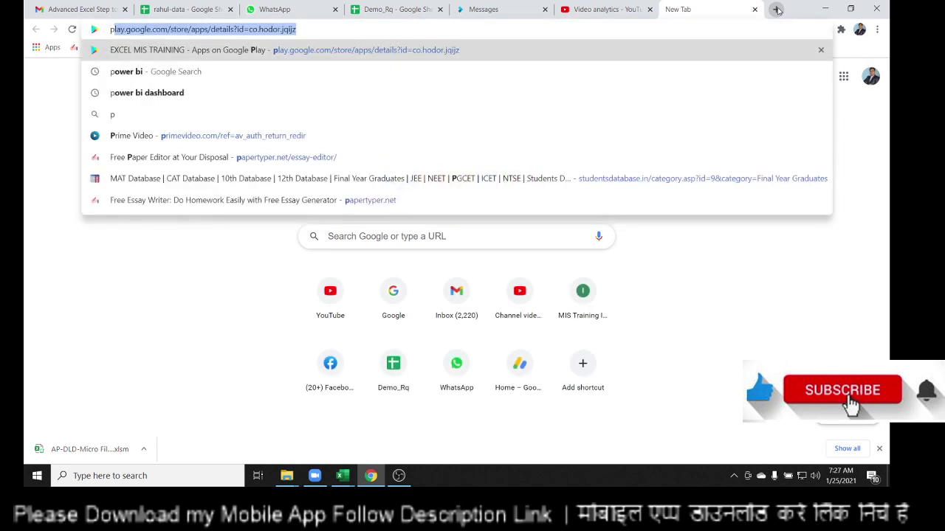
text(l)
key(Return)
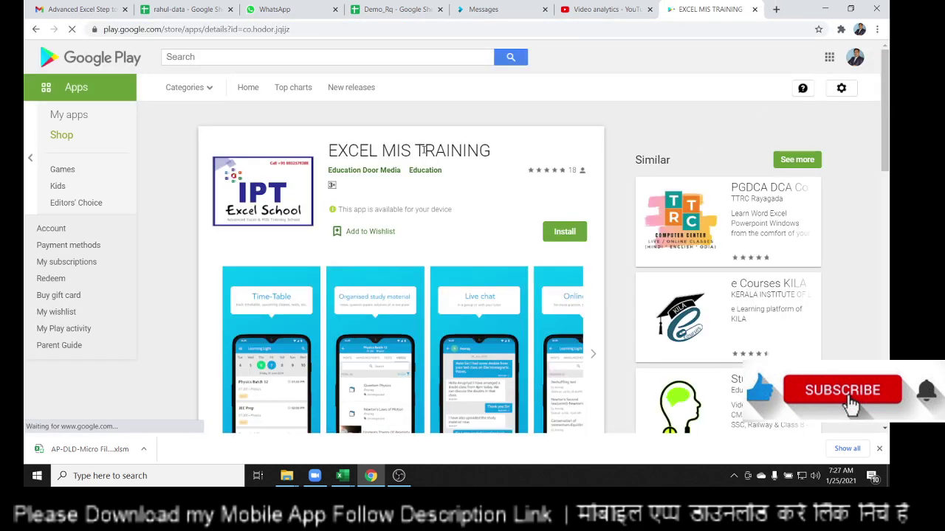
triple_click(423, 150)
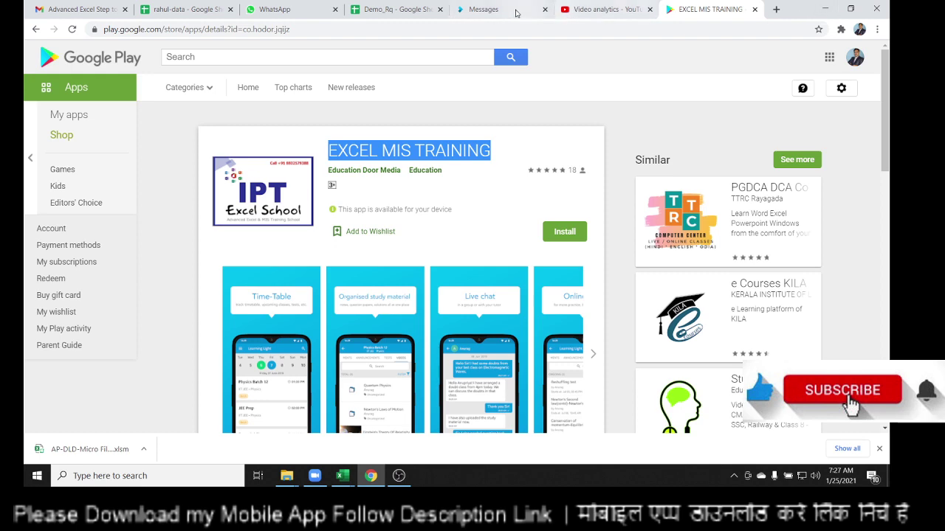
Step: Browse the uploaded videos in the free study material, then return to the chats list
click(505, 11)
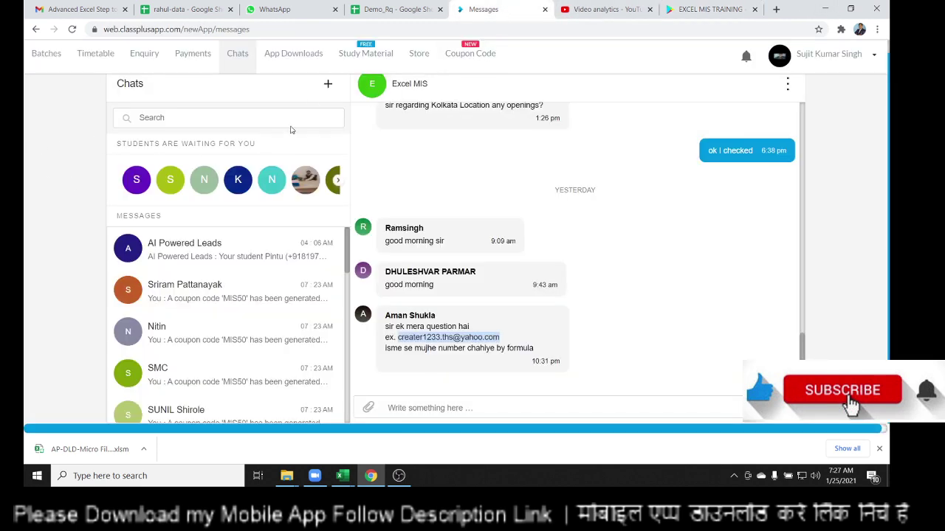
click(367, 58)
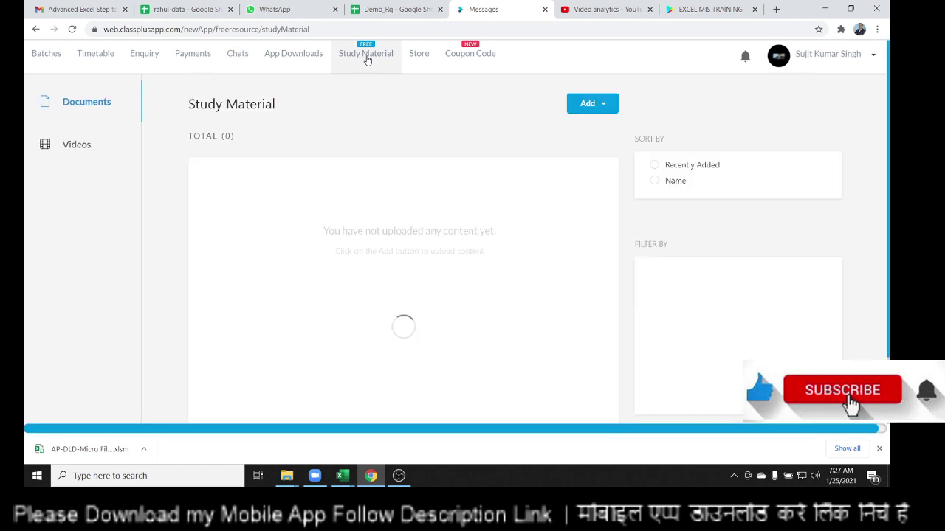
click(82, 151)
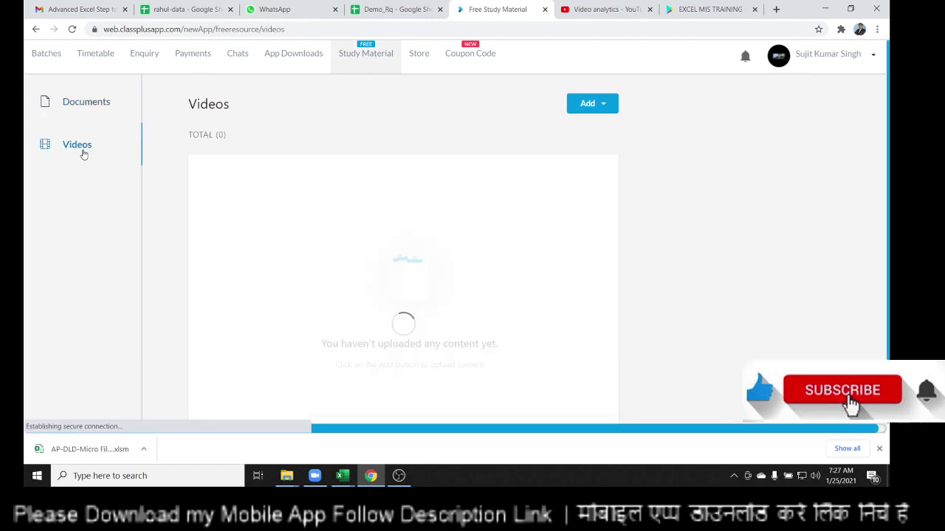
scroll(358, 236, down, 1)
scroll(358, 236, down, 2)
scroll(358, 236, down, 2)
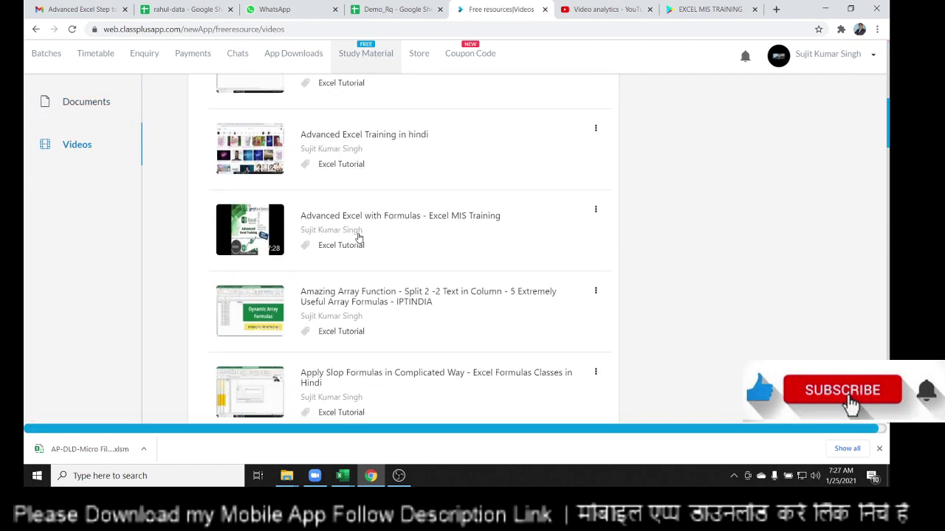
scroll(358, 236, up, 2)
scroll(358, 236, up, 3)
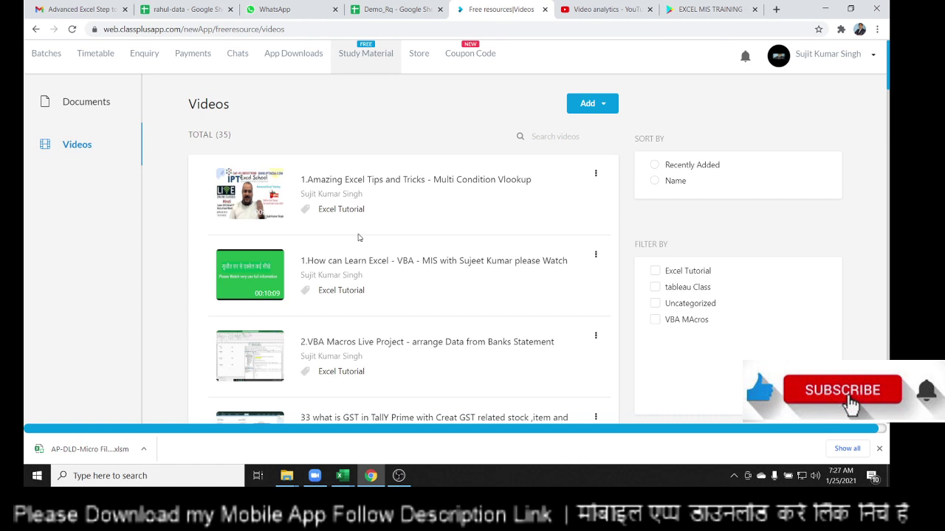
click(237, 53)
scroll(226, 325, down, 5)
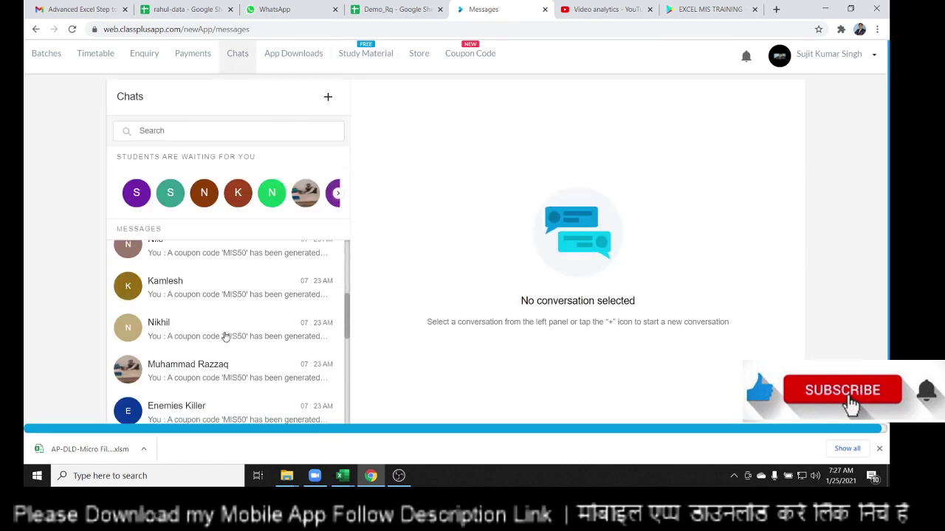
scroll(226, 337, down, 5)
scroll(226, 337, up, 5)
scroll(226, 336, up, 5)
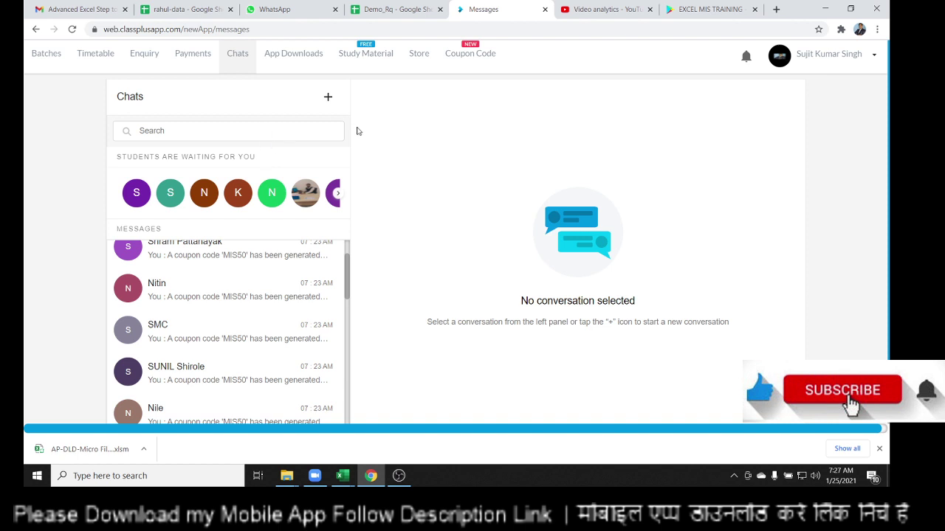
Step: Open the content store's My Courses page and scroll through the course cards
click(417, 57)
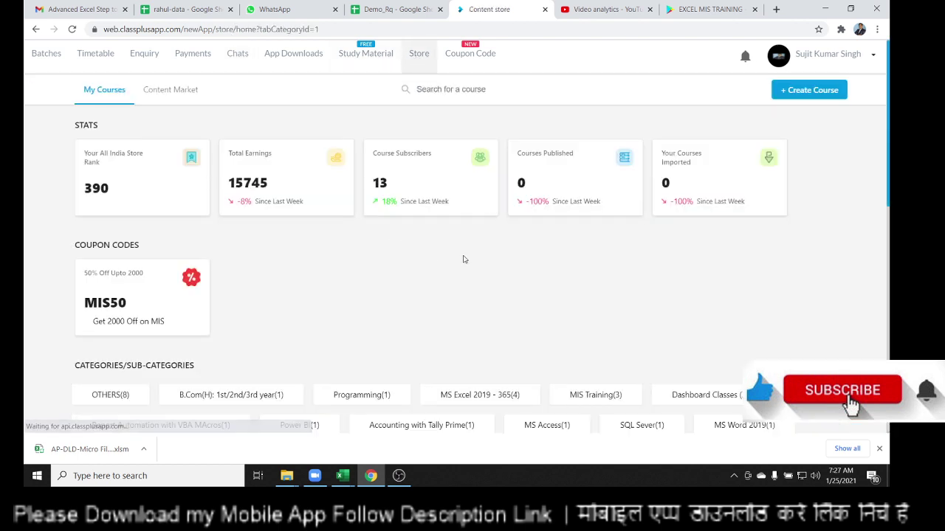
scroll(524, 276, down, 5)
scroll(524, 281, down, 3)
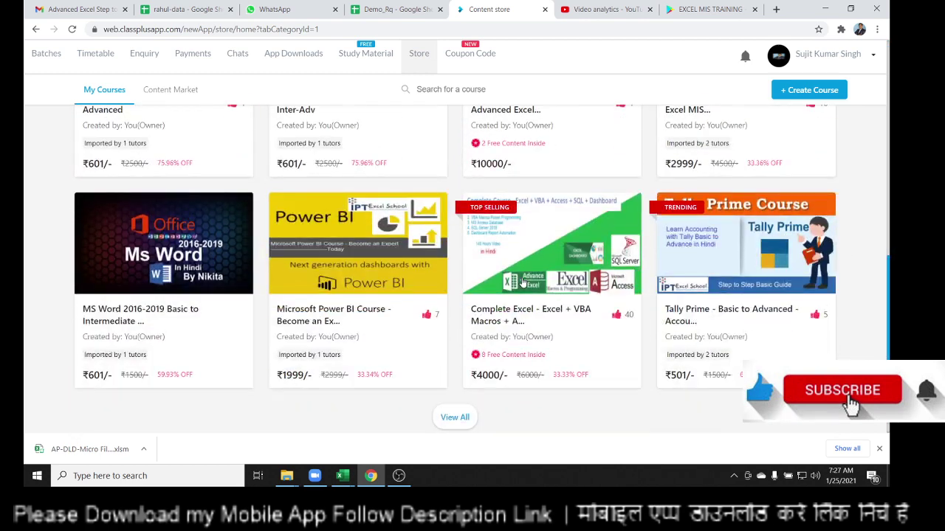
scroll(525, 283, down, 1)
scroll(448, 399, up, 1)
scroll(449, 398, up, 1)
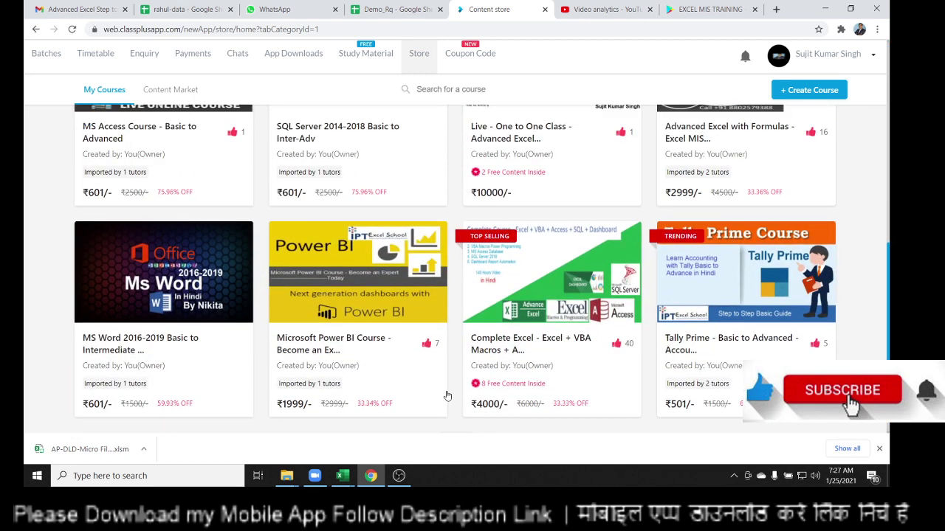
scroll(443, 398, up, 3)
scroll(435, 398, down, 2)
scroll(428, 418, down, 1)
Step: Return to Excel and autofit column B to the email address's width
click(822, 6)
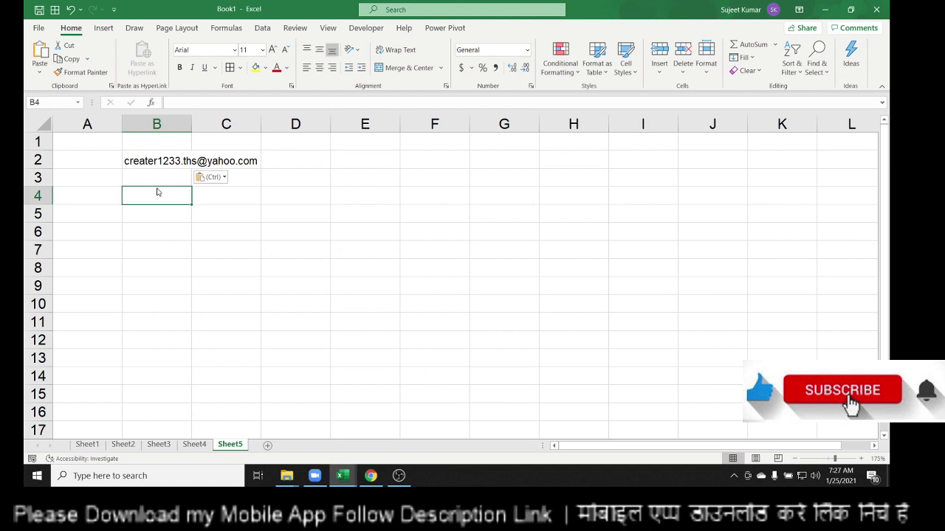
click(186, 218)
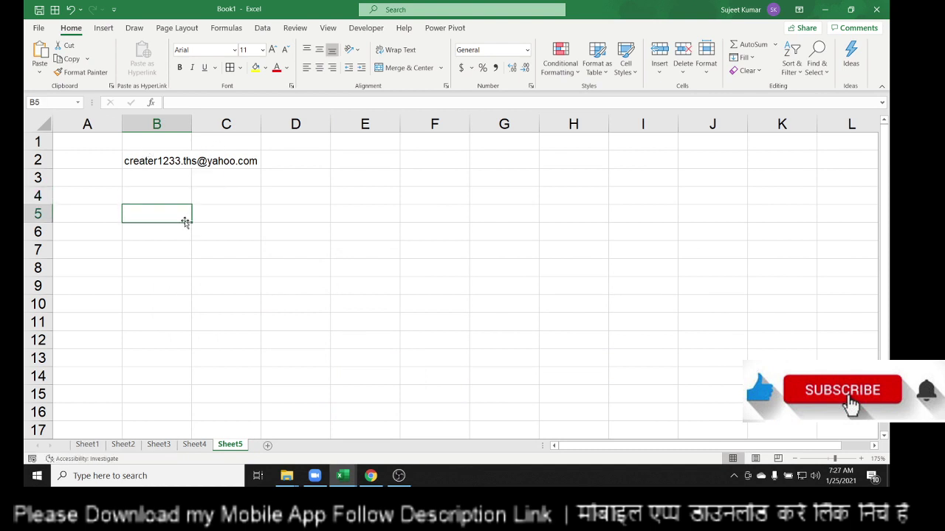
click(154, 180)
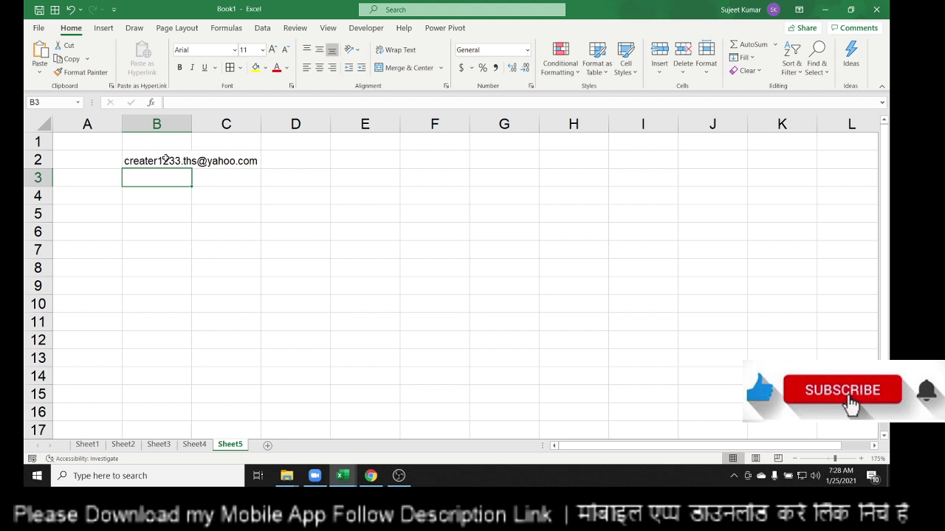
double_click(191, 124)
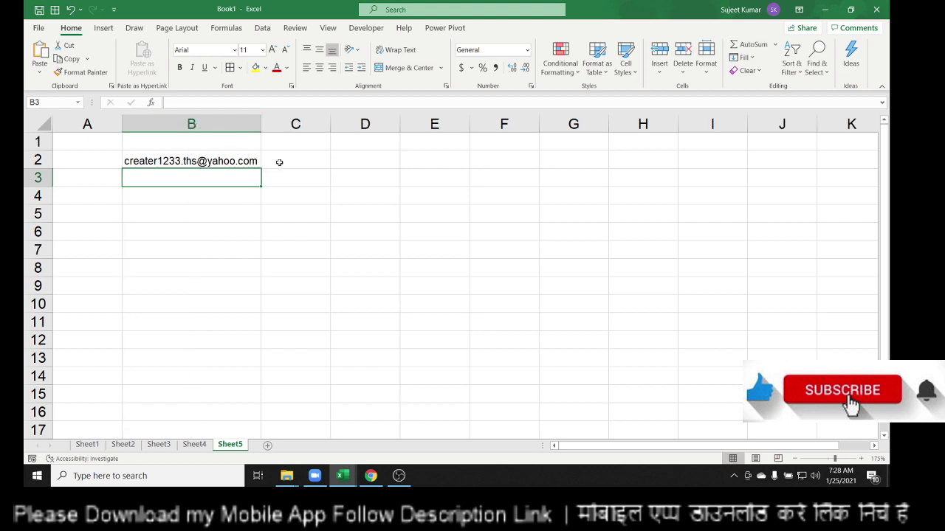
Step: In C3, start the formula =MATCH(TRUE,ISERROR(MID( using autocomplete
click(293, 178)
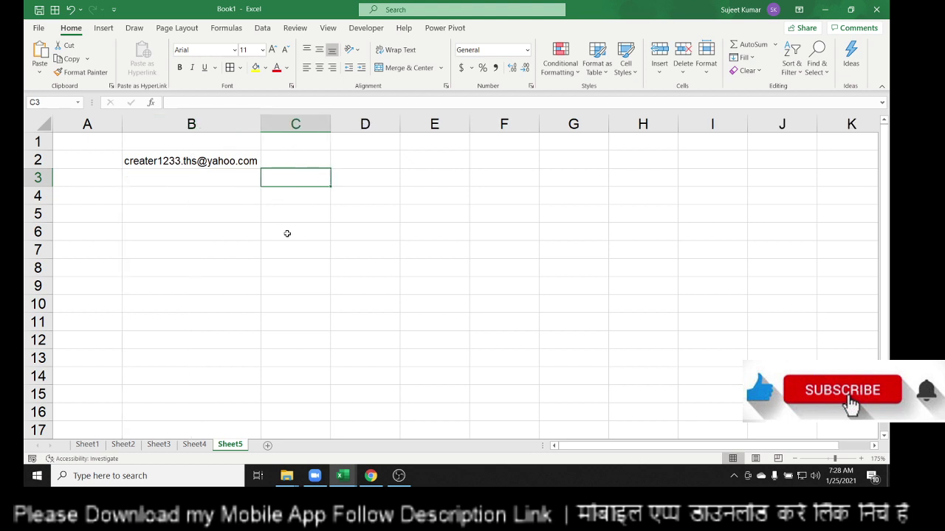
text(=)
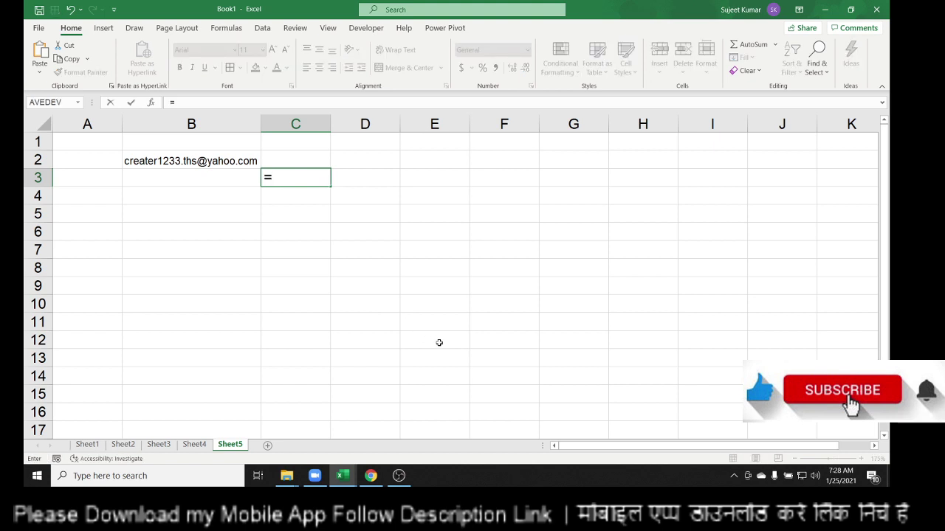
text(m)
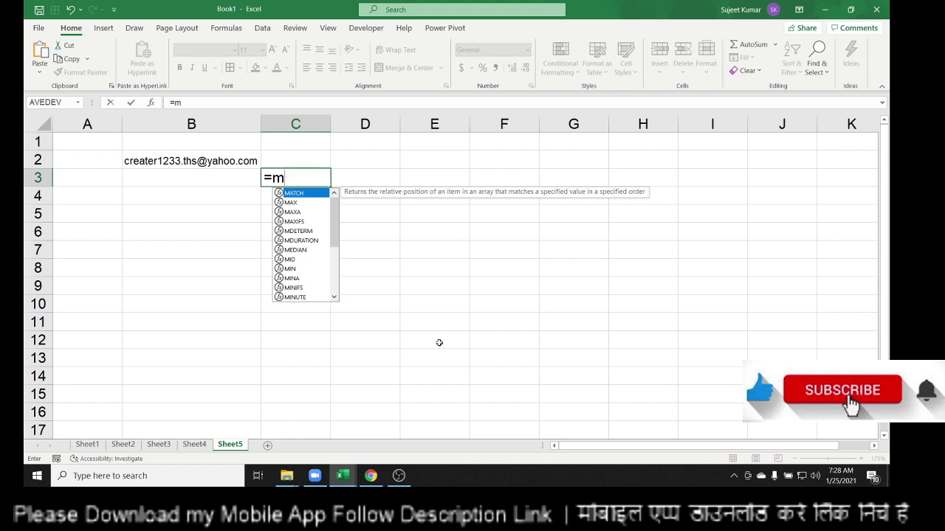
key(Tab)
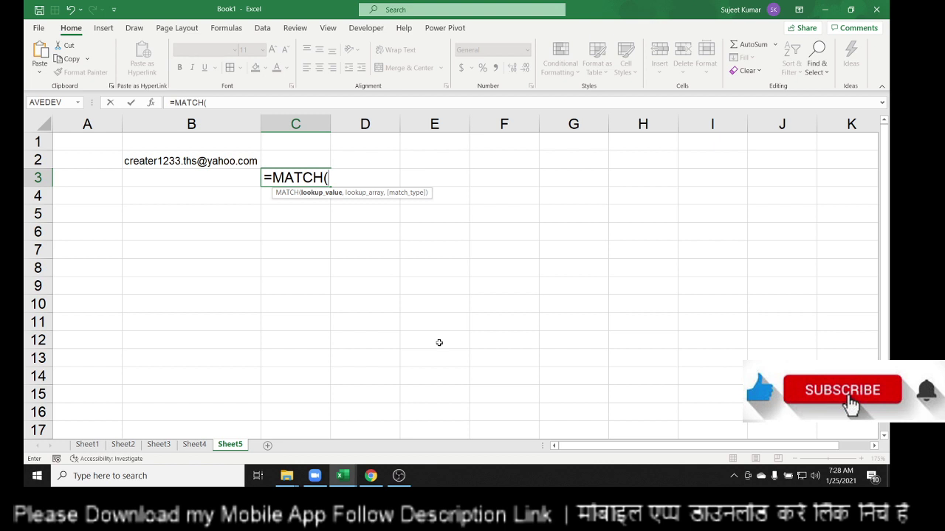
text(tru)
key(Tab)
text(,)
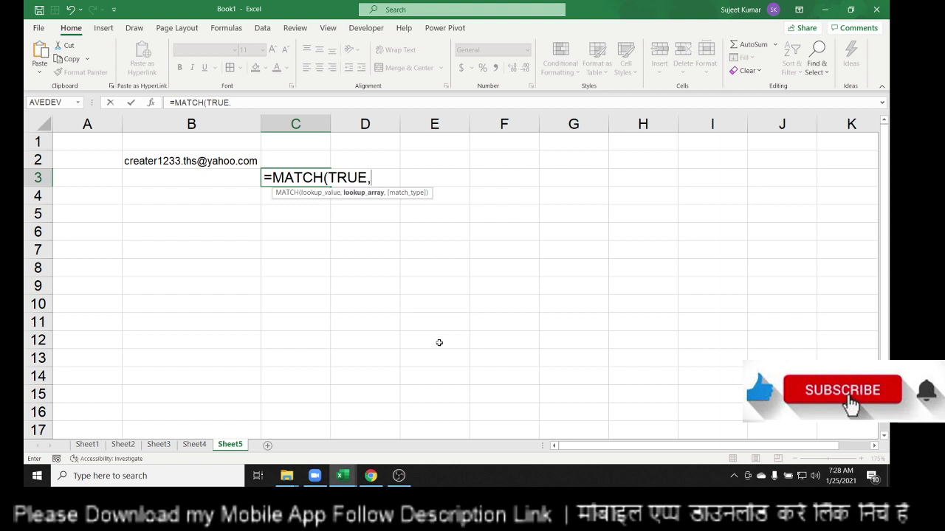
text(i)
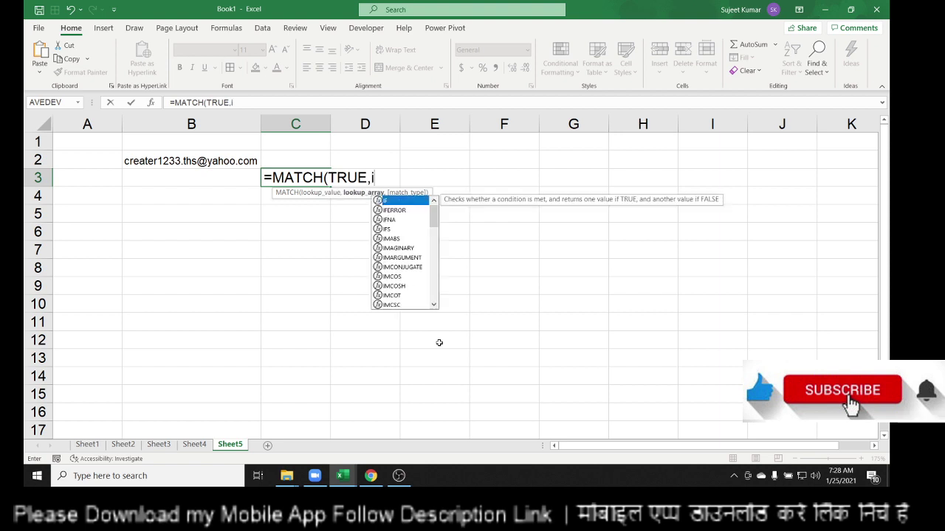
text(s)
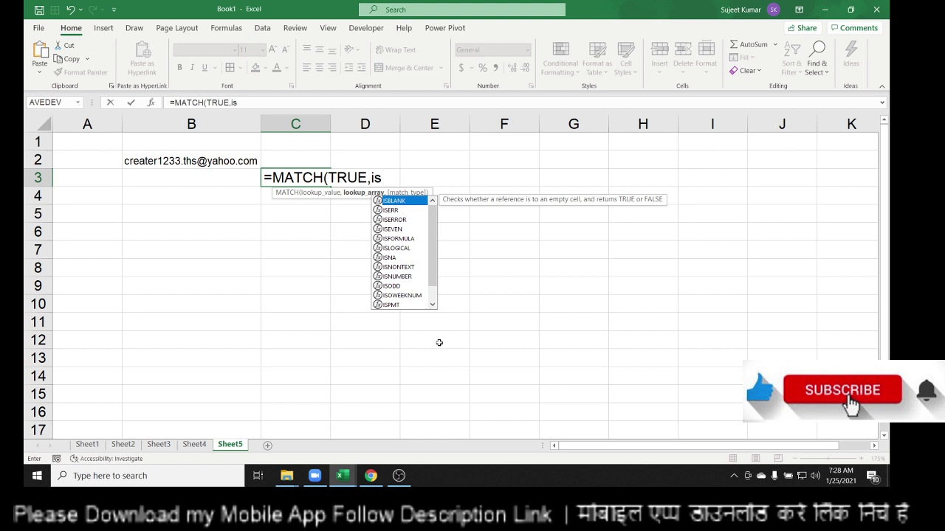
key(Down)
key(Down)
key(Tab)
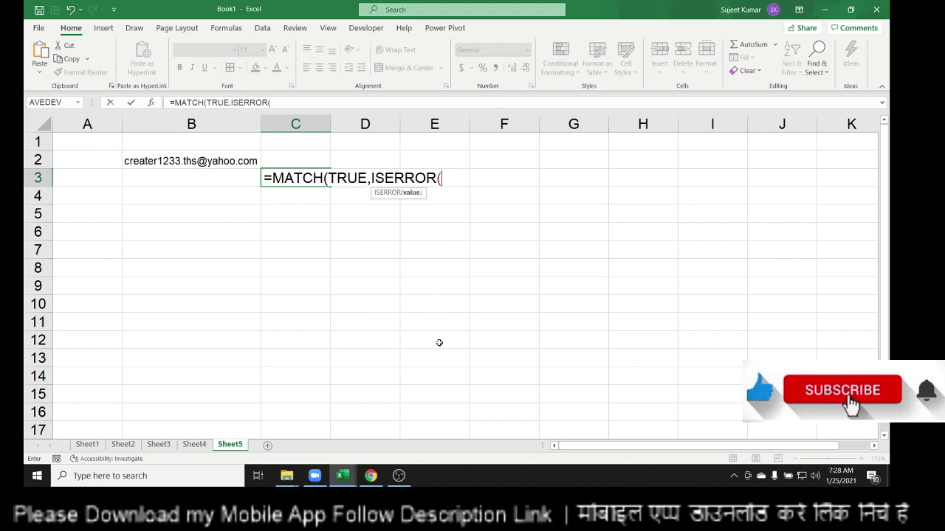
text(mis)
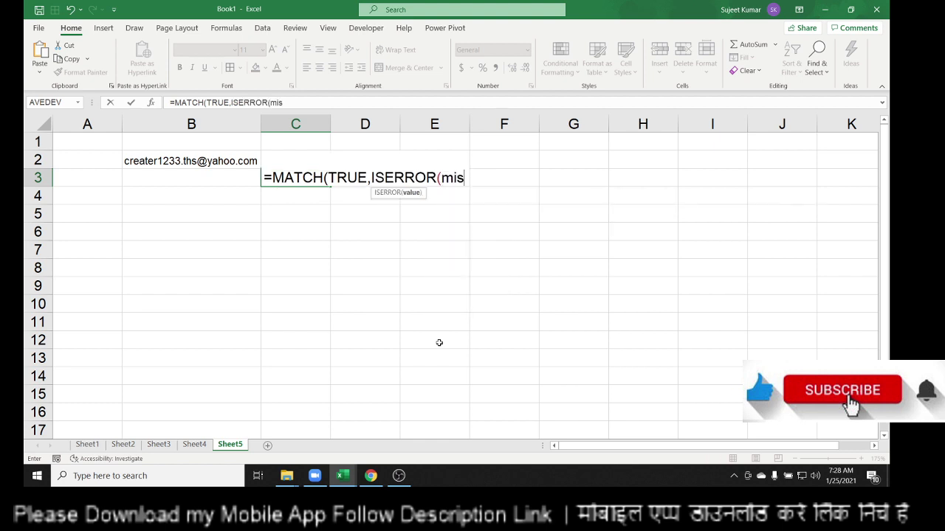
key(BackSpace)
text(d)
key(Tab)
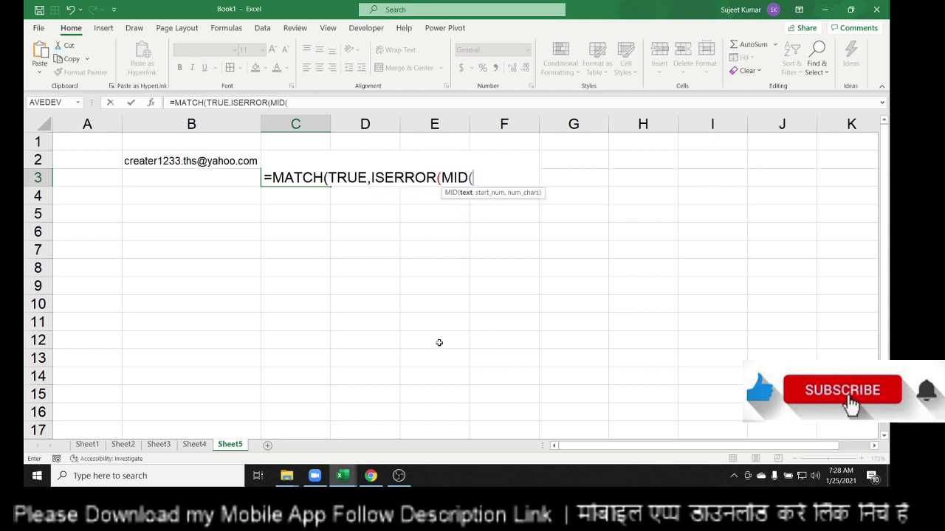
Step: Complete it with B2,ROW(INDIRECT("1:"&LEN(B2))),1)*1)),0) and try to enter it
click(150, 163)
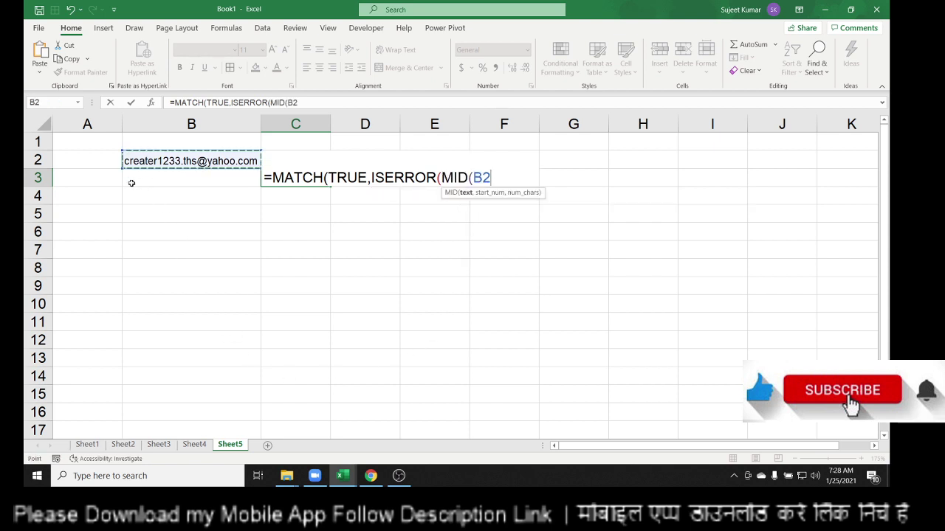
text(,)
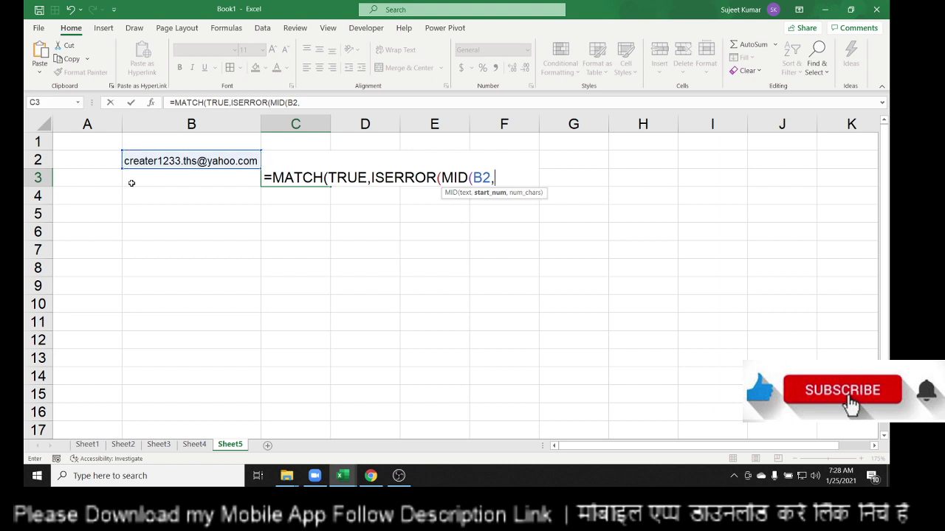
text(ro)
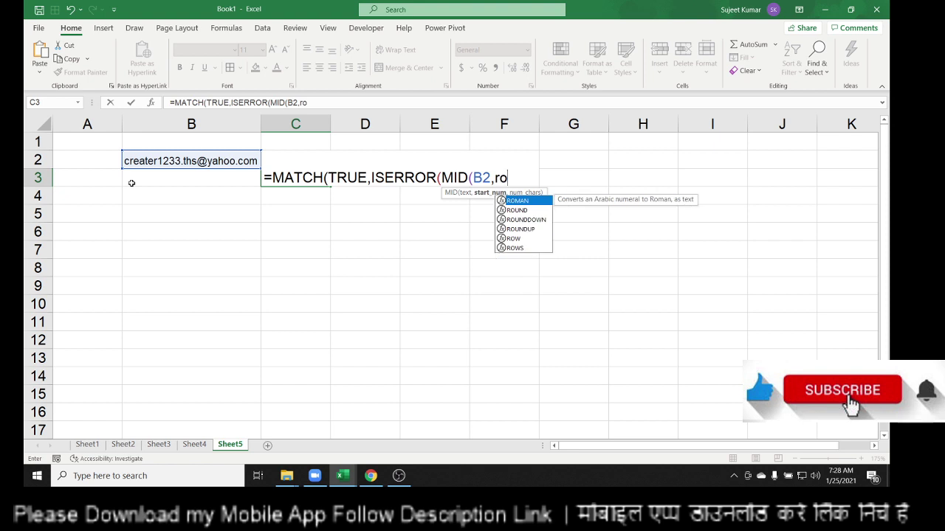
text(w)
key(Tab)
text(i)
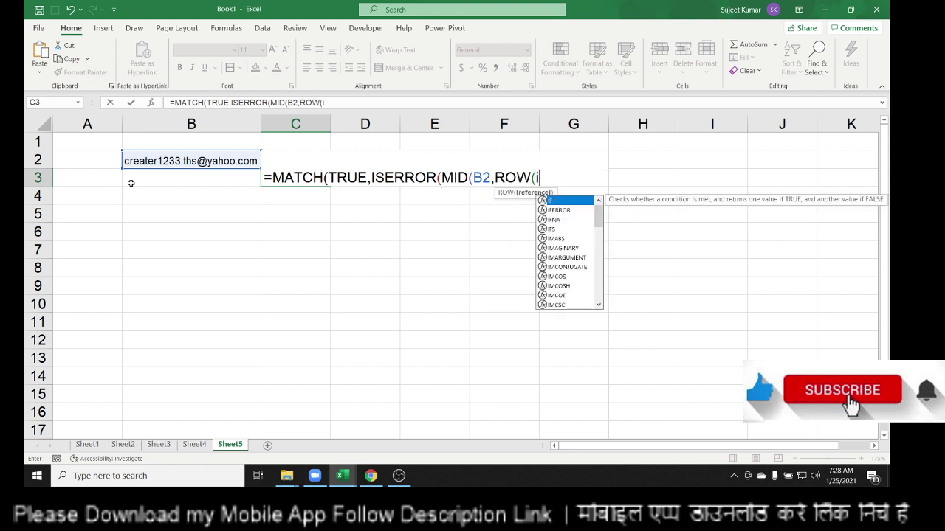
text(nd)
key(Tab)
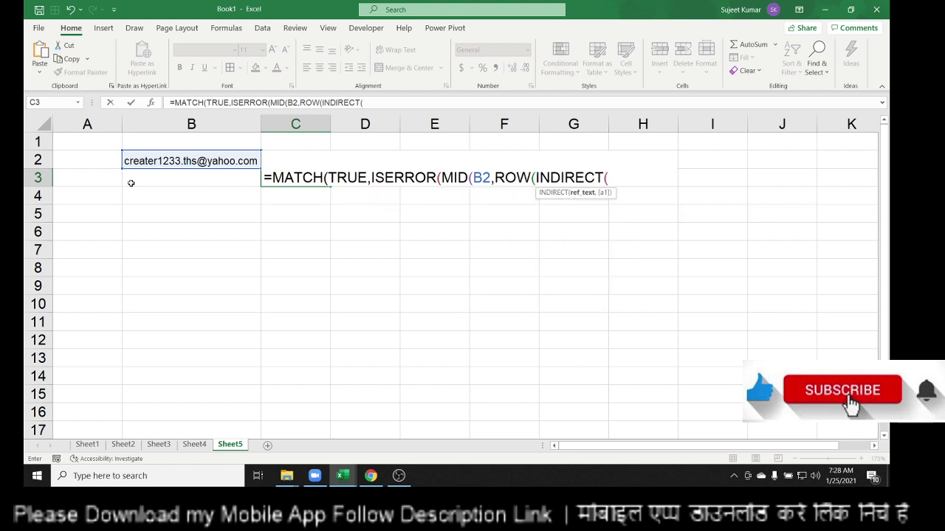
text("1:"&LEN()
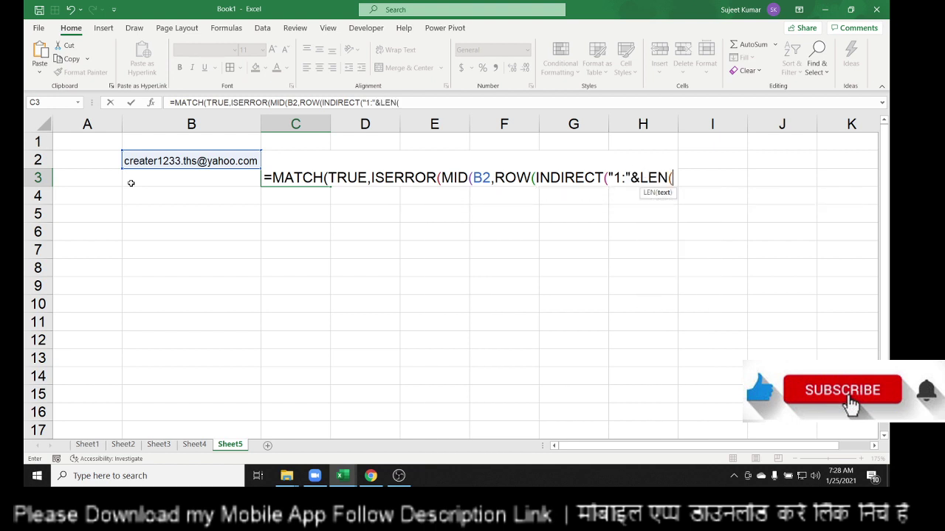
click(166, 161)
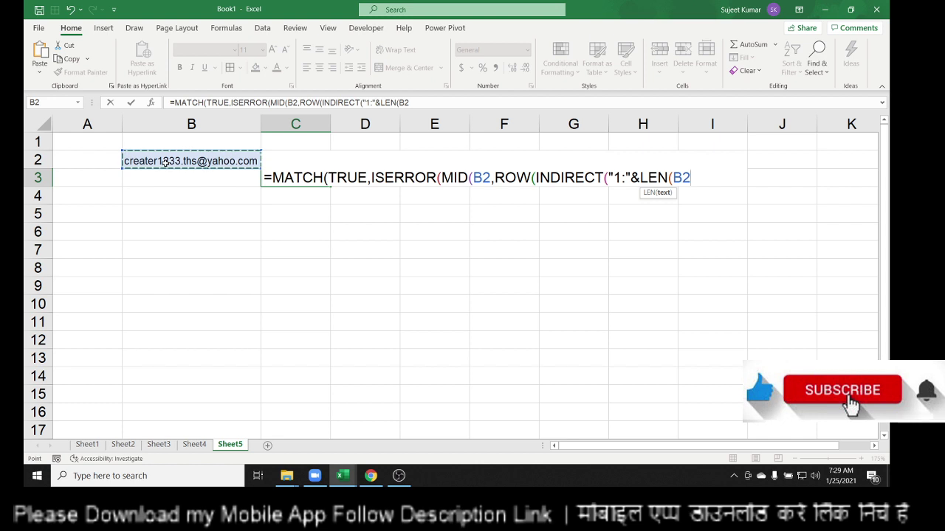
text())
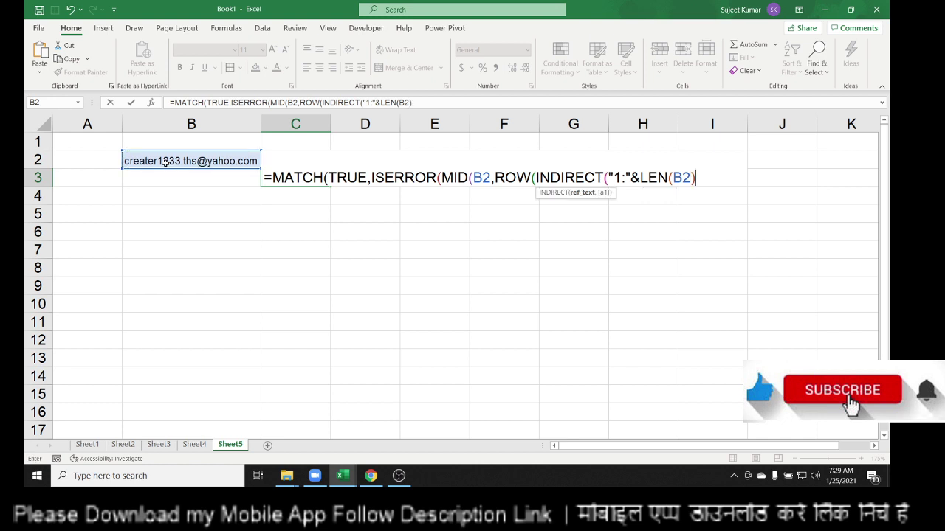
text()),)
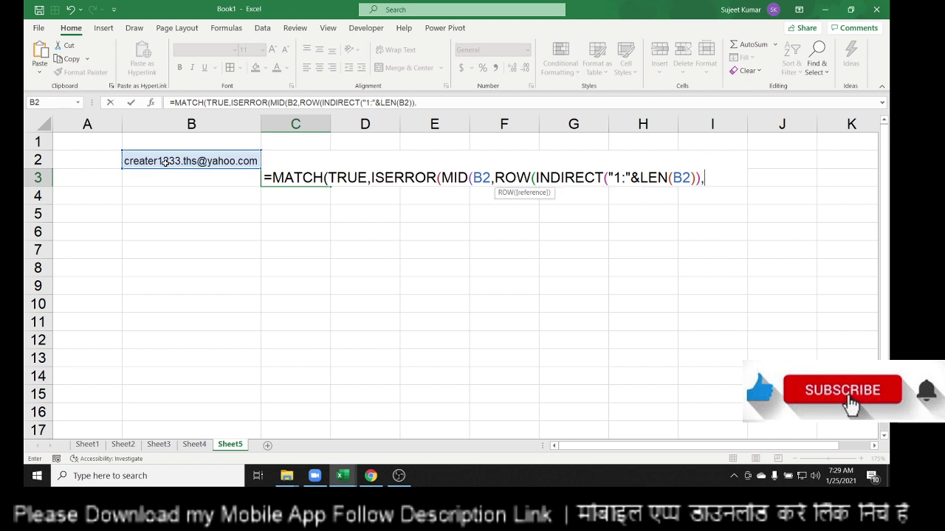
text(1))
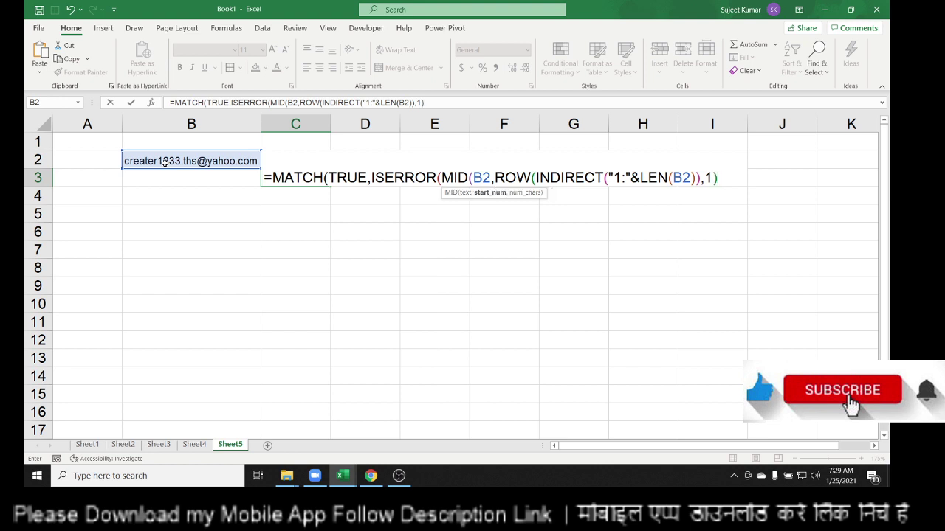
text(*1)
text())
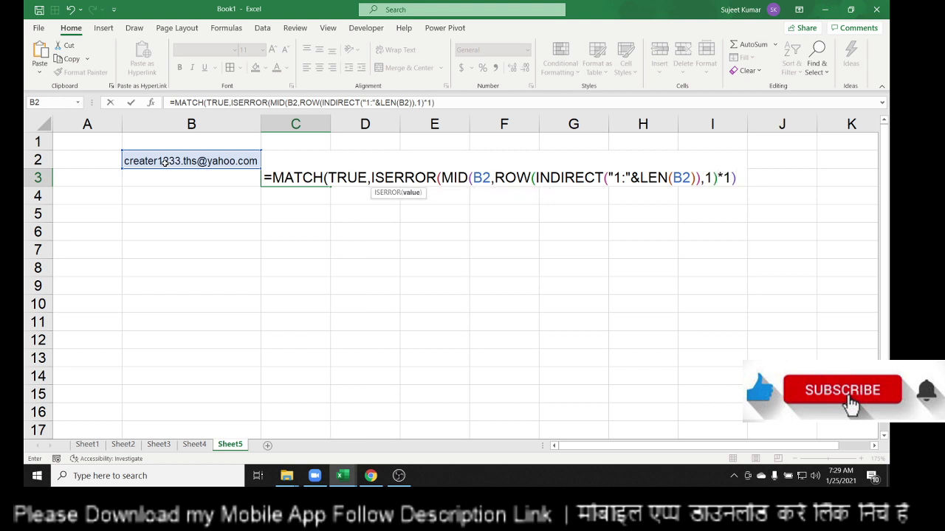
text())
text(,)
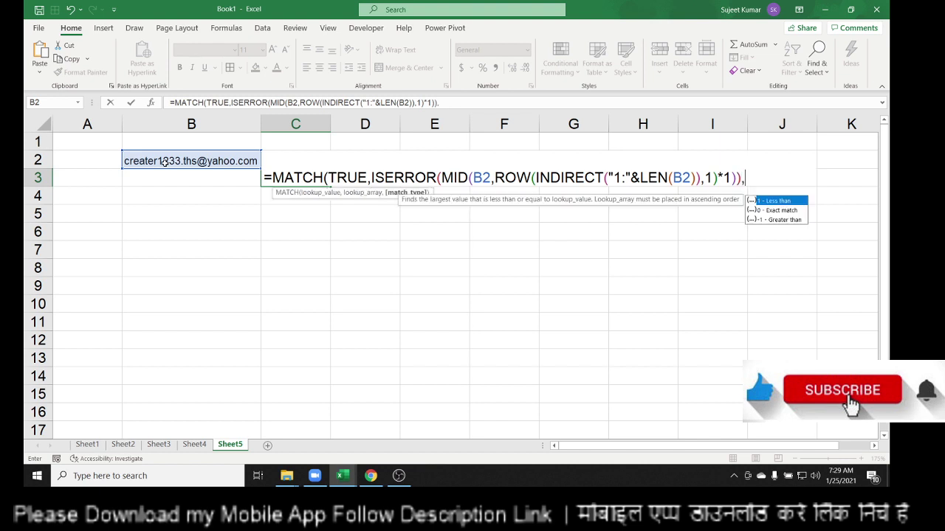
text(0))
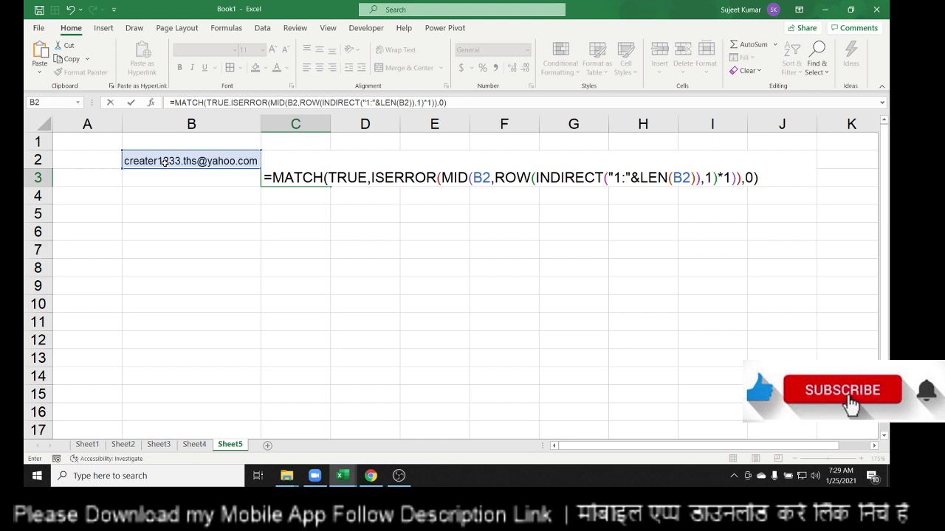
key(Return)
key(Return)
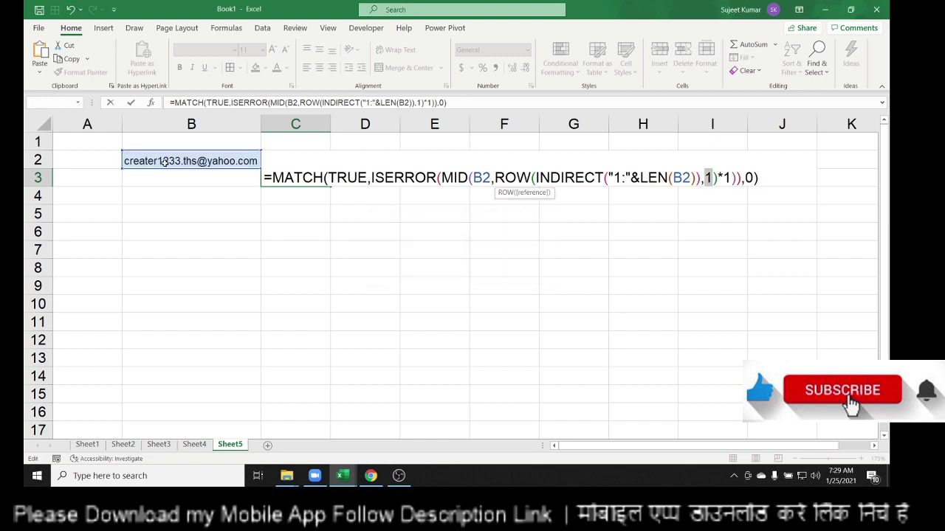
Step: Fix the parentheses in C3's MATCH formula and enter it as an array formula
key(Left)
key(Left)
text())
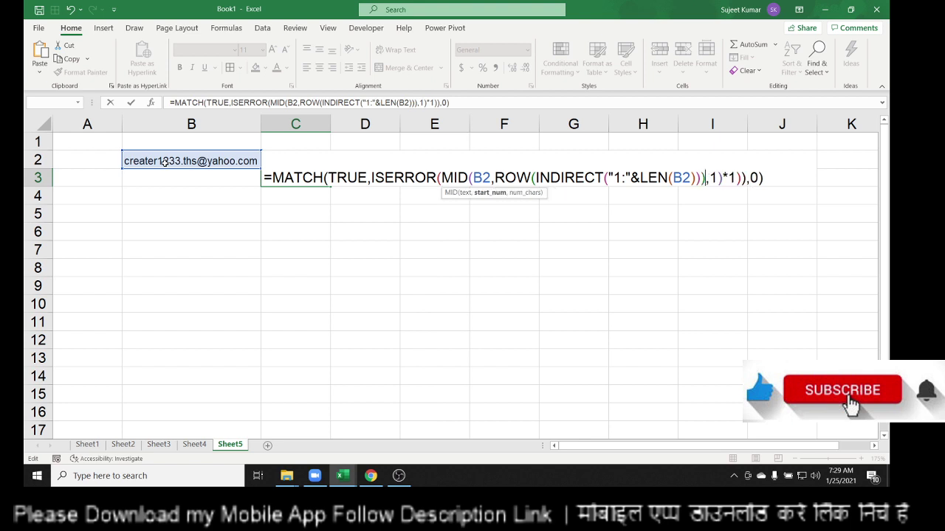
key(Return)
key(Return)
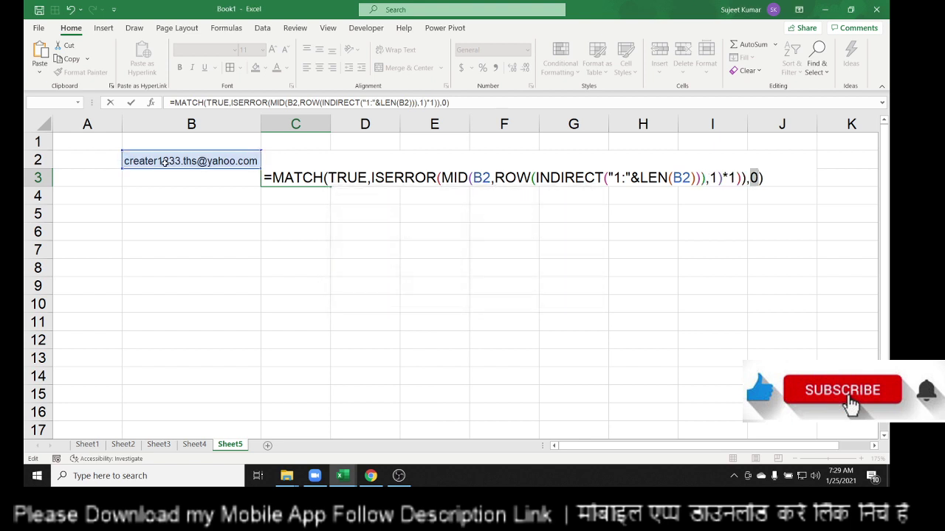
key(Left)
text())
key(BackSpace)
key(BackSpace)
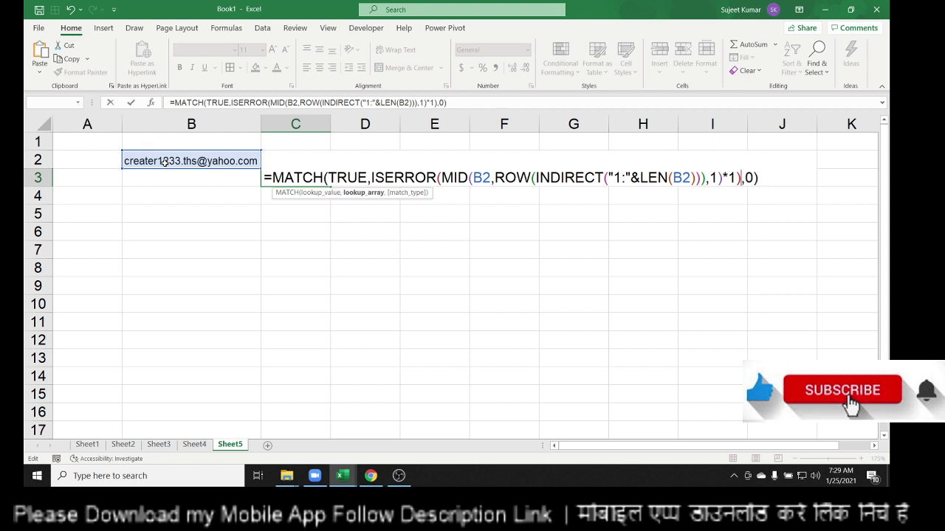
key(ctrl+shift+Return)
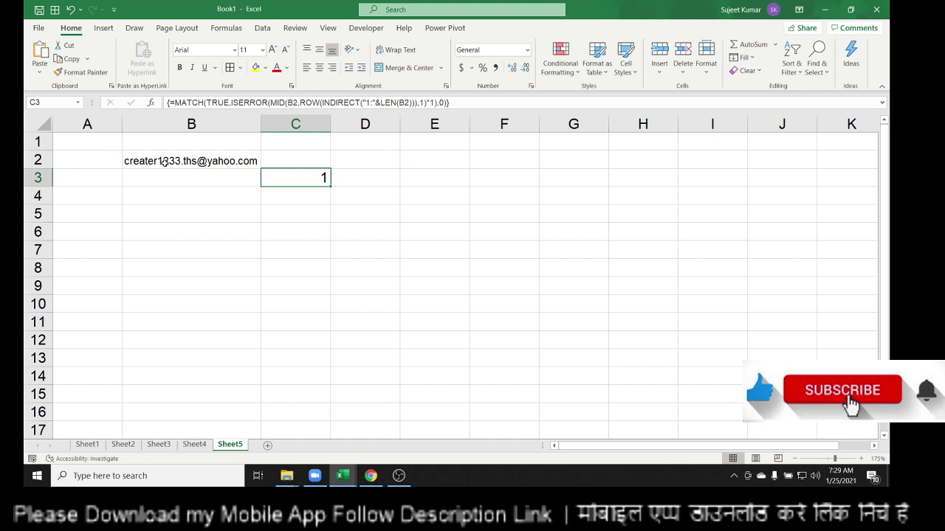
Step: Change TRUE to FALSE in the MATCH formula and re-enter it with Ctrl+Shift+Enter, returning 8
double_click(292, 177)
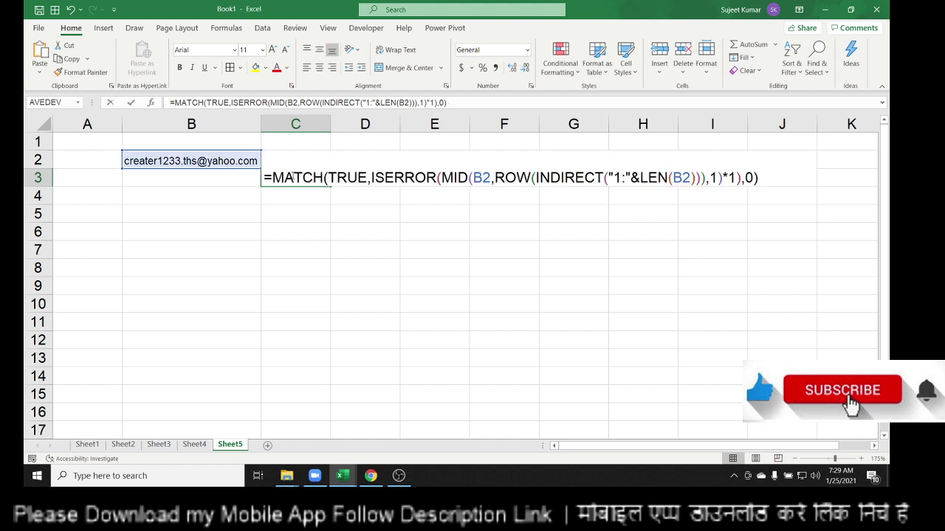
key(ctrl+shift+Return)
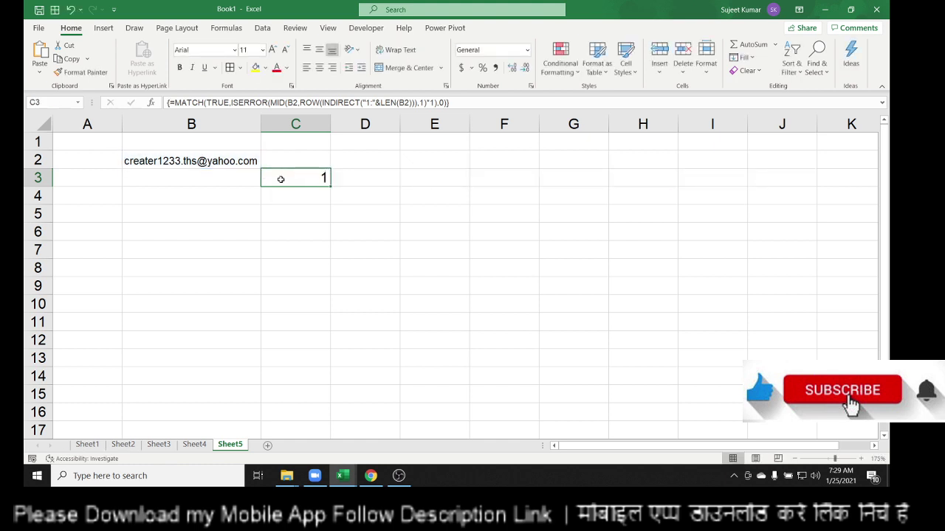
double_click(288, 179)
double_click(349, 179)
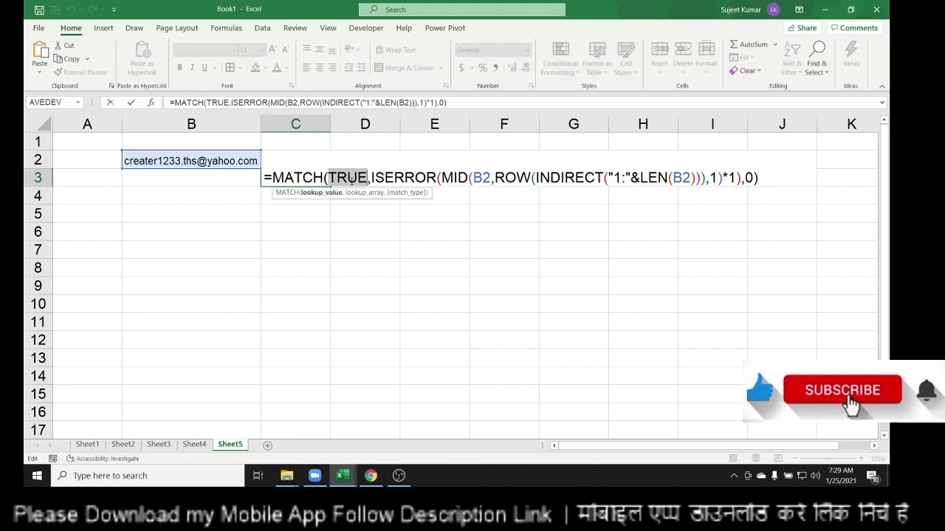
text(false)
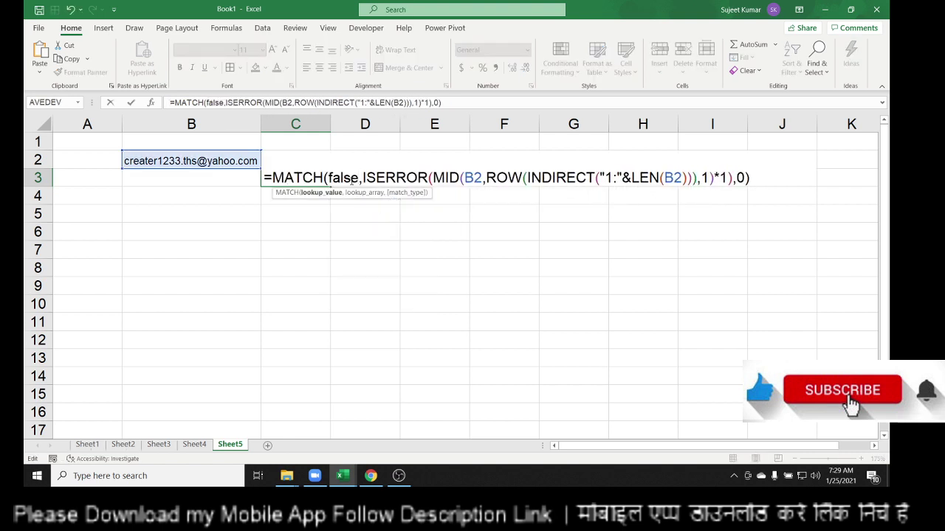
key(ctrl+shift+Return)
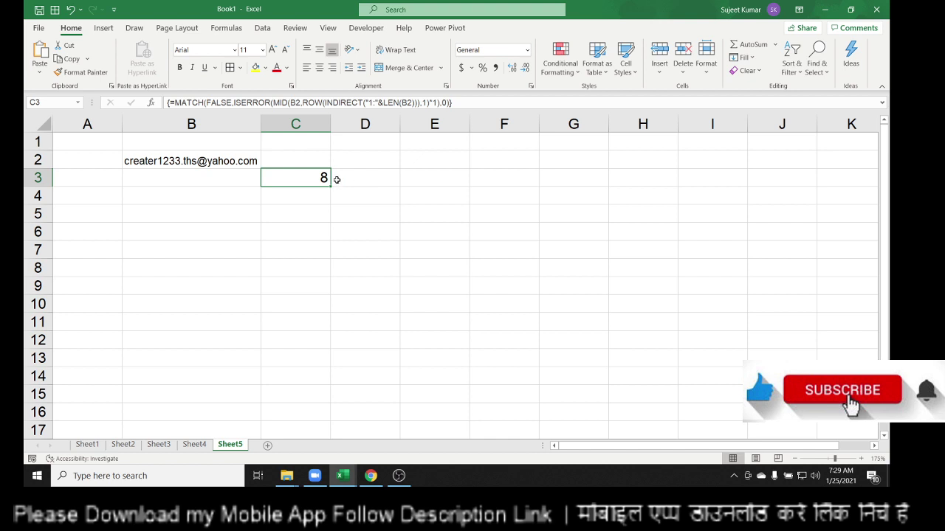
Step: In C4, begin the formula =SUM(NOT(ISERROR( using autocomplete
click(310, 194)
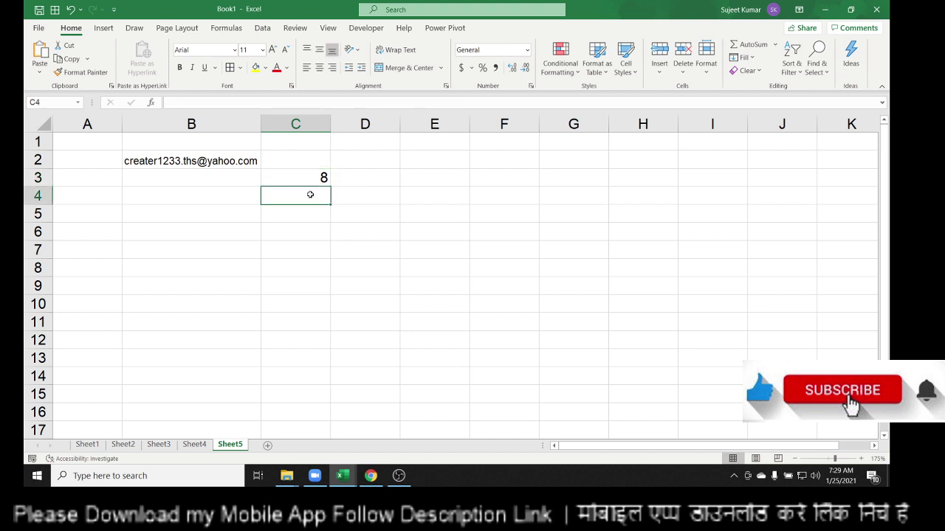
text(=)
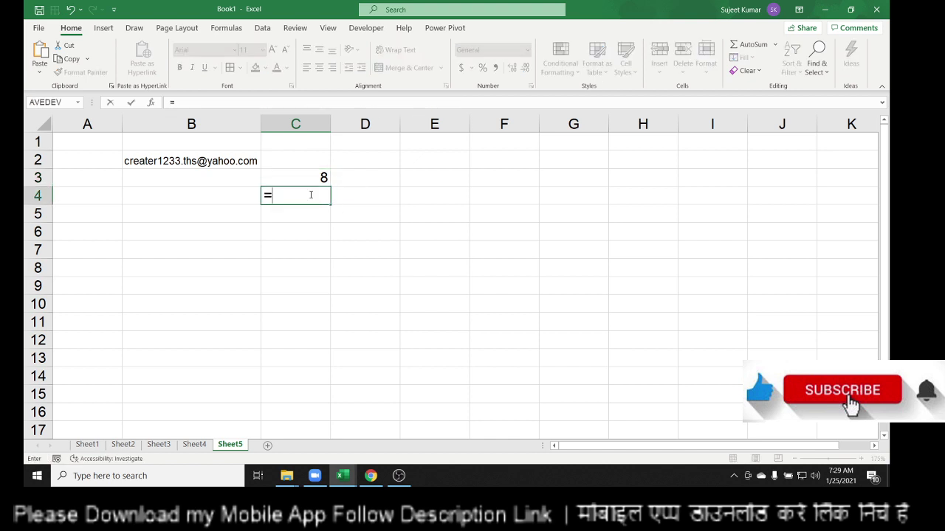
text(sum()
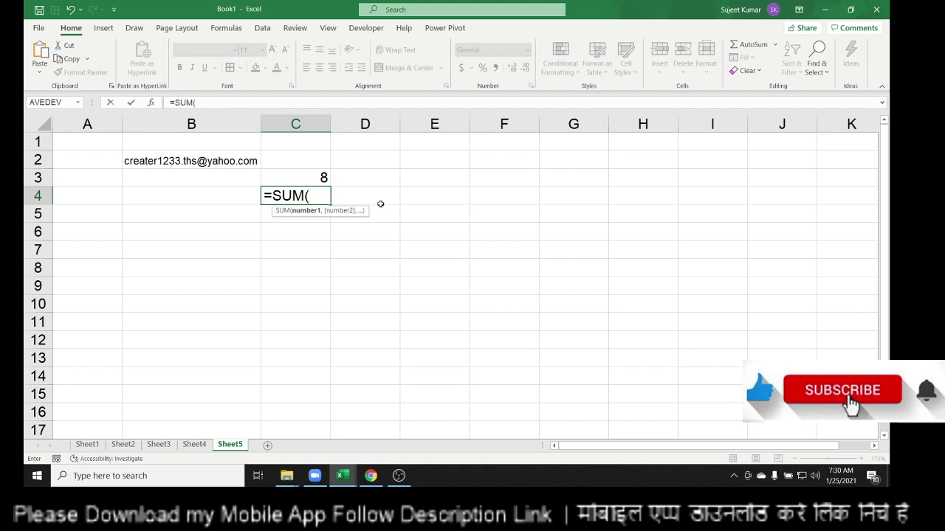
text(is)
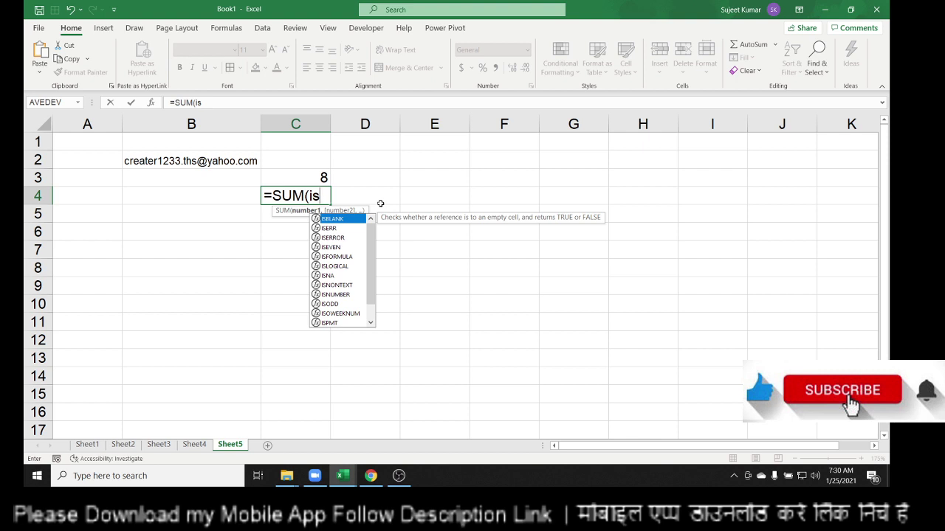
key(BackSpace)
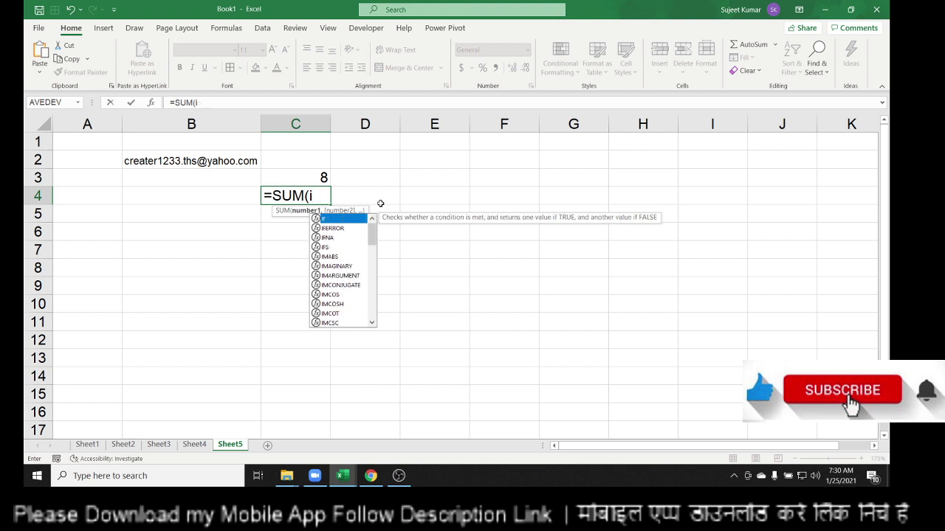
key(BackSpace)
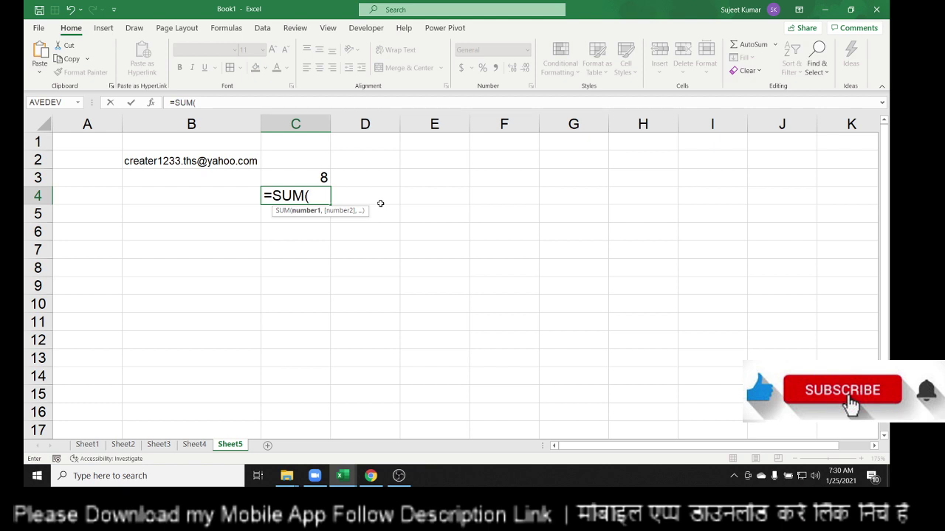
text(no)
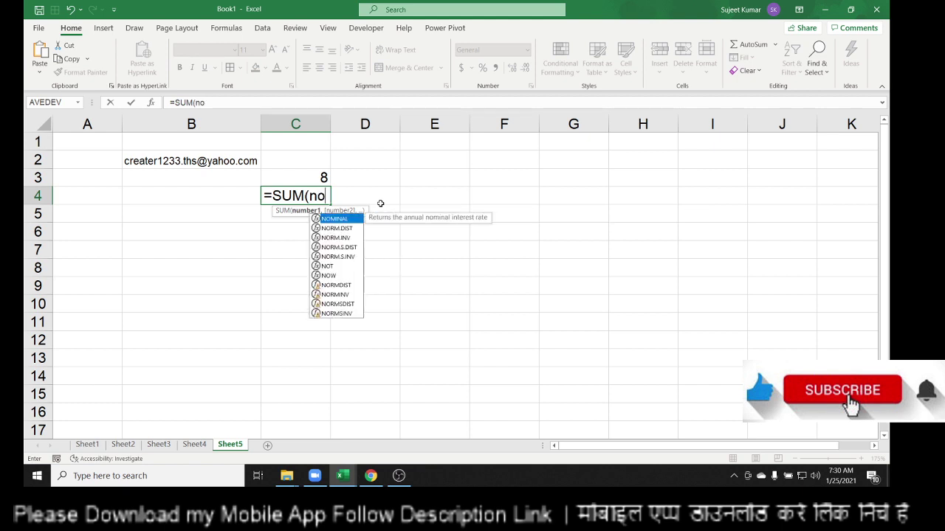
text(t)
key(Tab)
text(is)
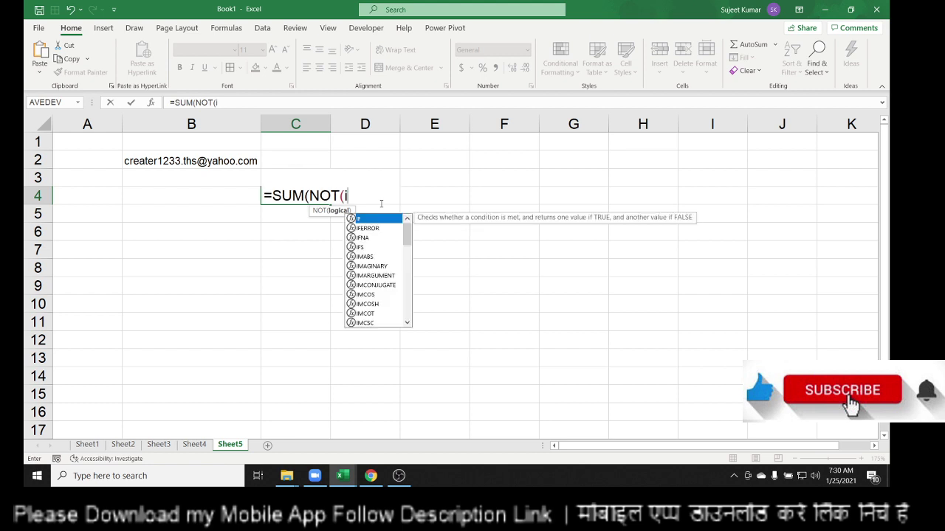
key(Down)
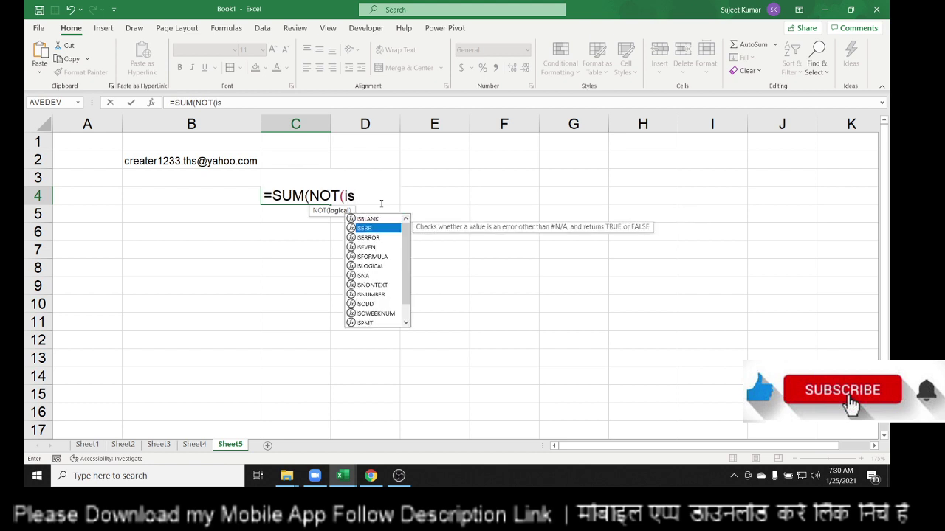
key(Up)
key(Down)
key(Down)
key(Tab)
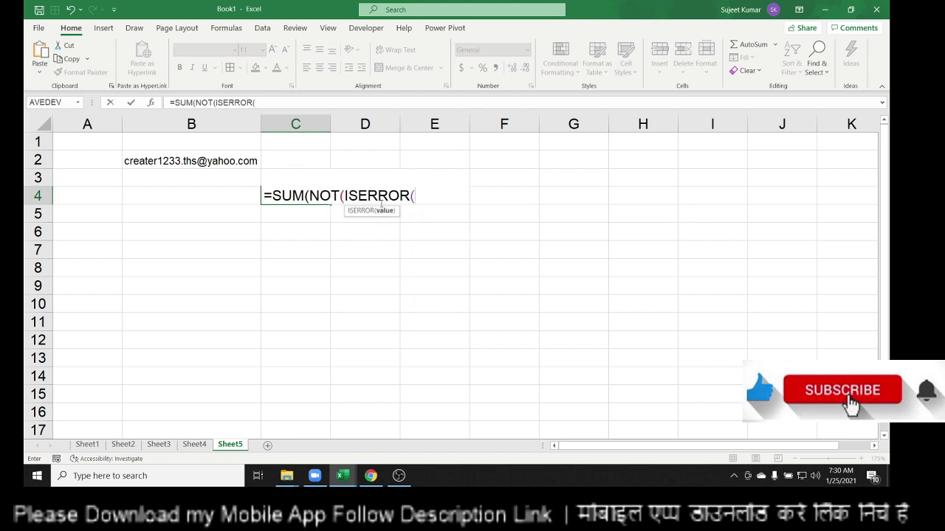
Step: Add MID(B2,ROW(INDIRECT( to the C4 formula
text(mis)
key(Return)
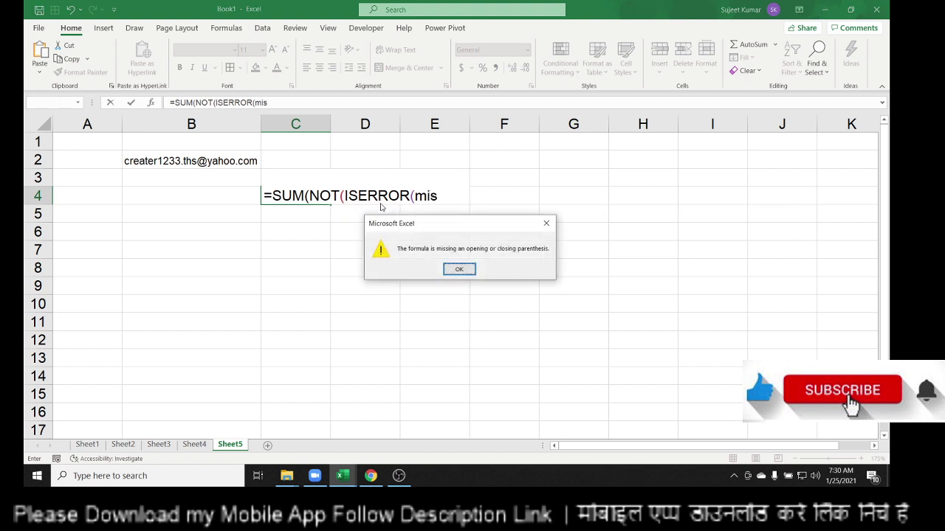
key(Return)
key(BackSpace)
text(m)
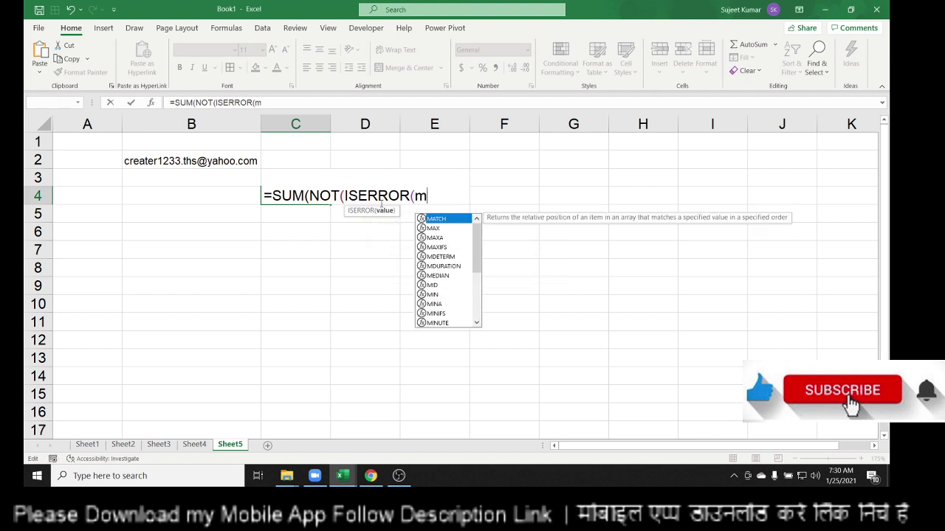
text(id)
key(Tab)
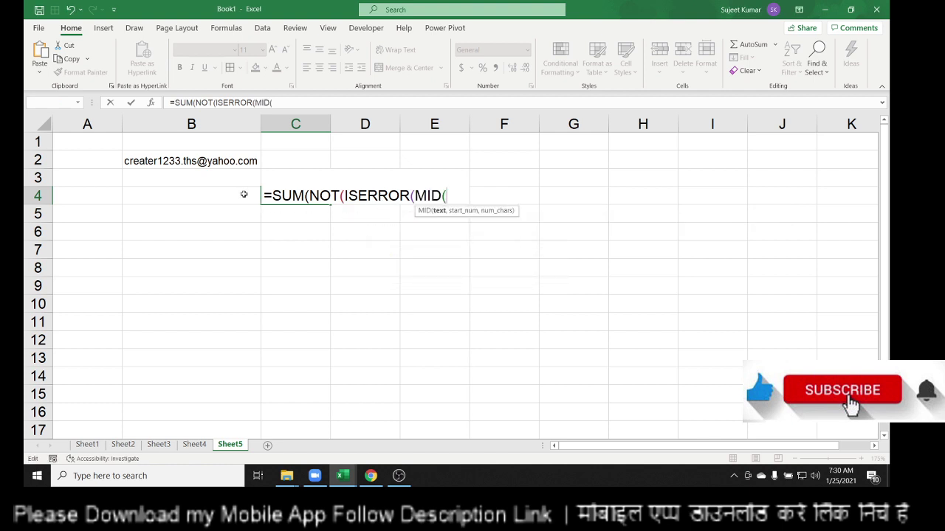
click(196, 160)
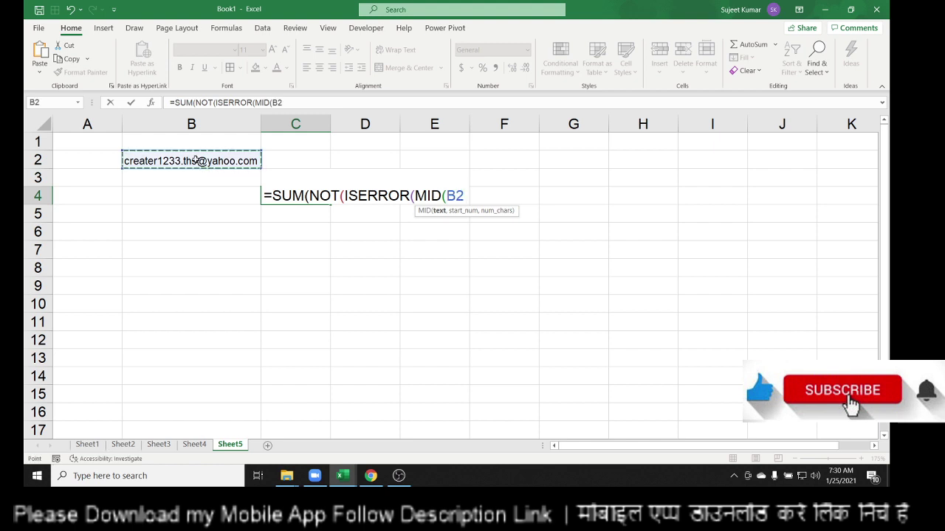
text(,)
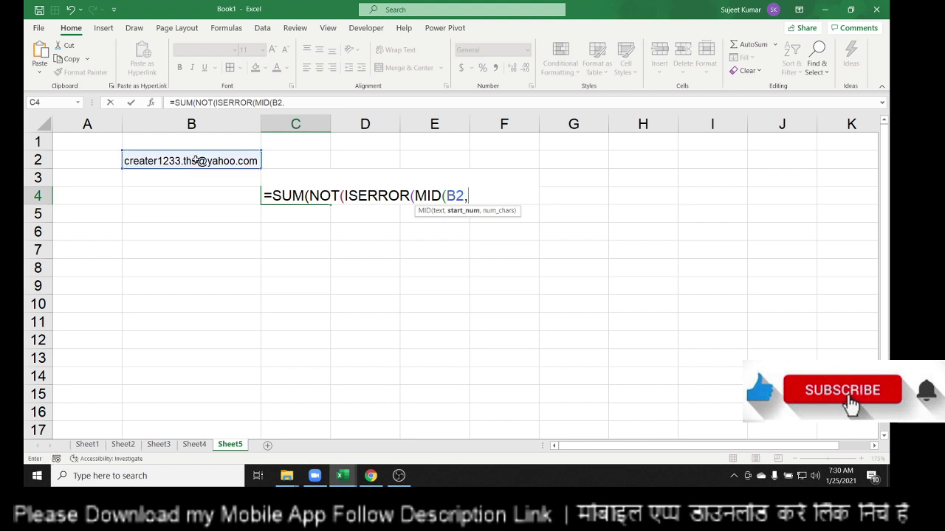
text(ro)
key(Tab)
text(i)
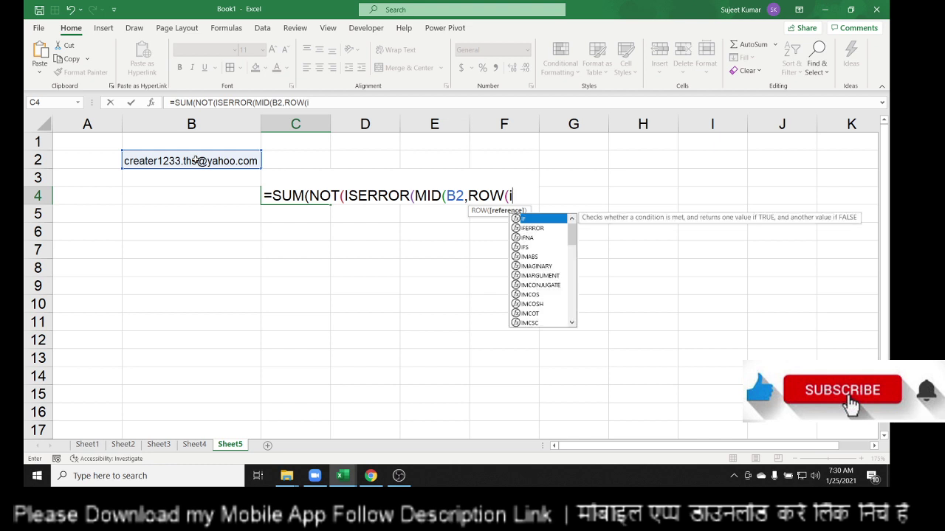
text(nd)
key(Down)
key(Tab)
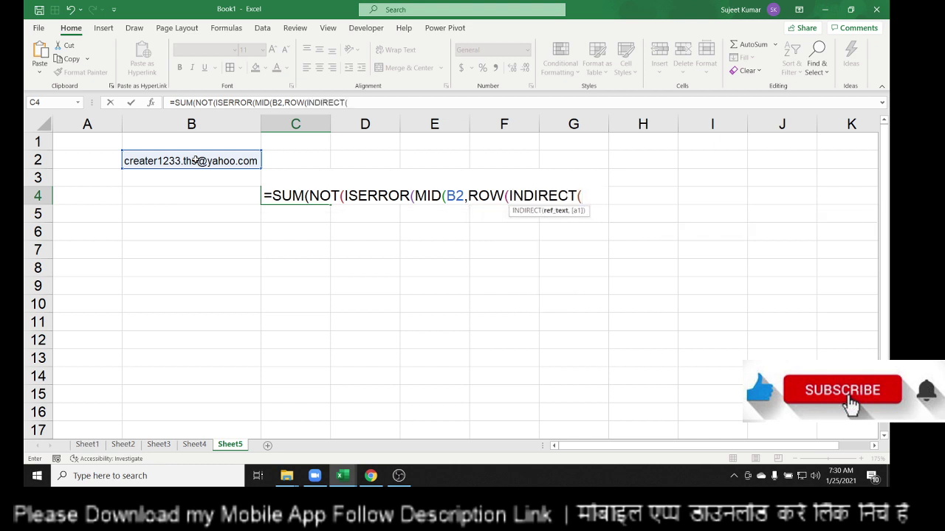
Step: Finish with "1:"&LEN(B2))),1)*1))*1) and commit as an array formula returning 4
text("1:)
text(&)
key(BackSpace)
text("&)
text(&)
key(BackSpace)
text(len)
key(Tab)
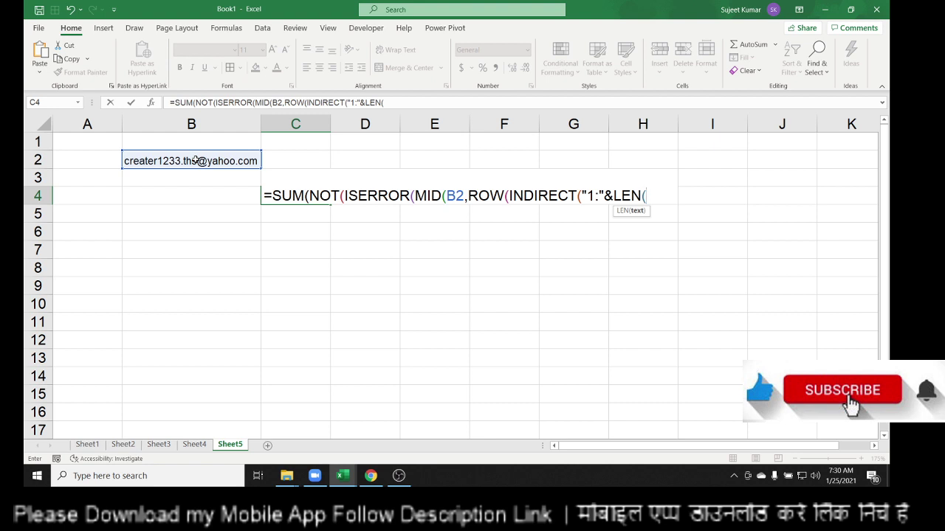
click(195, 159)
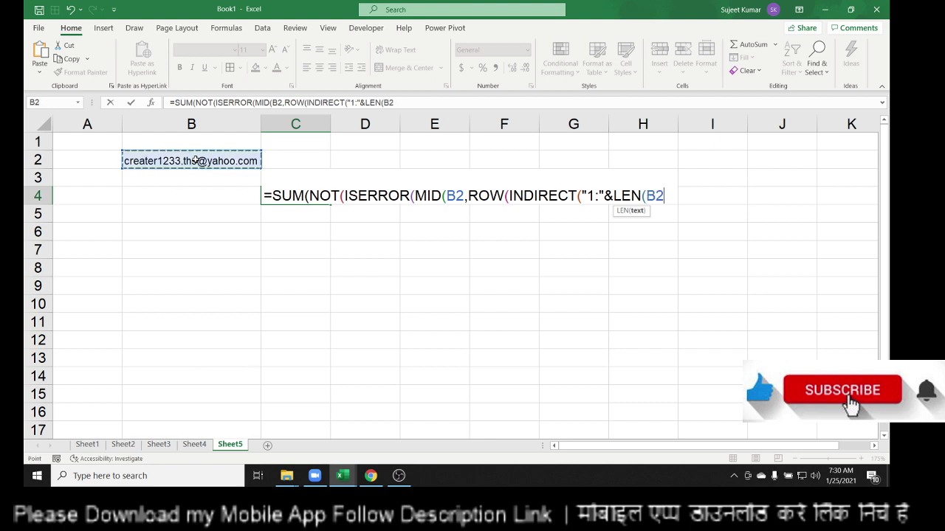
text()))
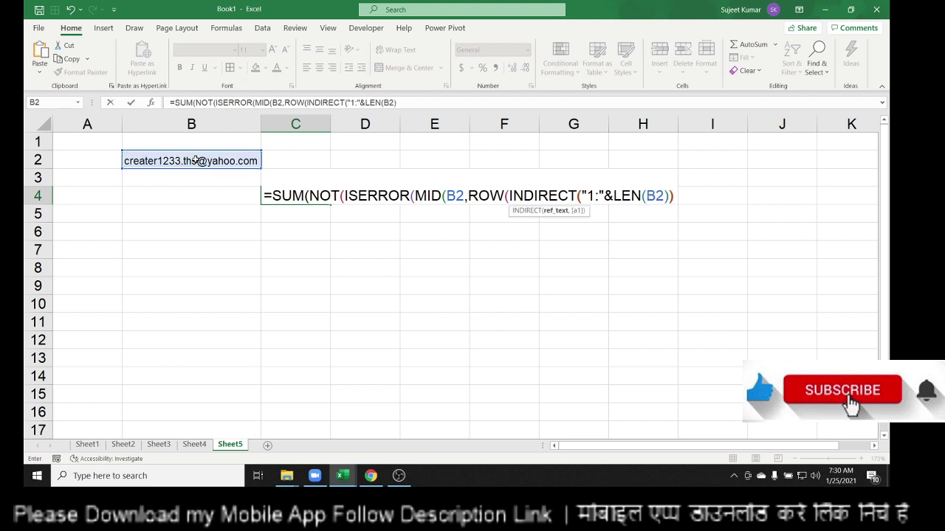
text())
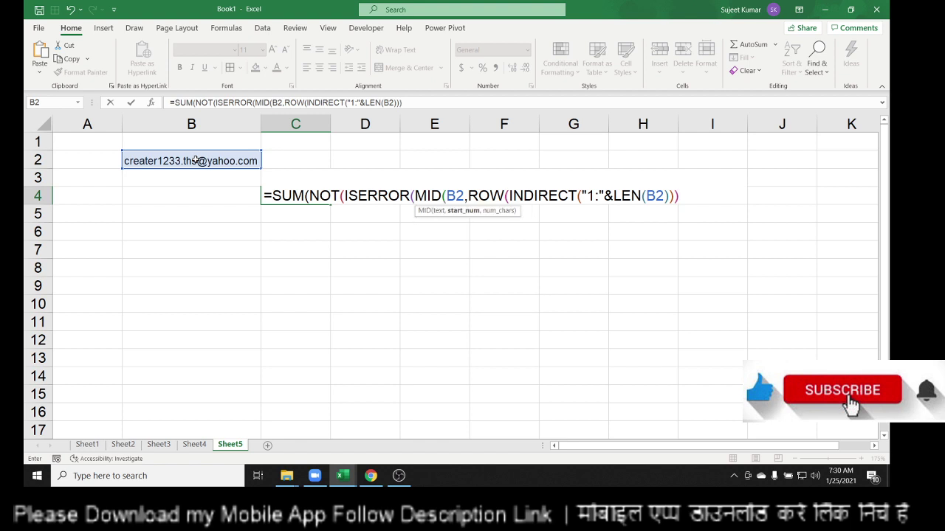
text(,)
text(1))
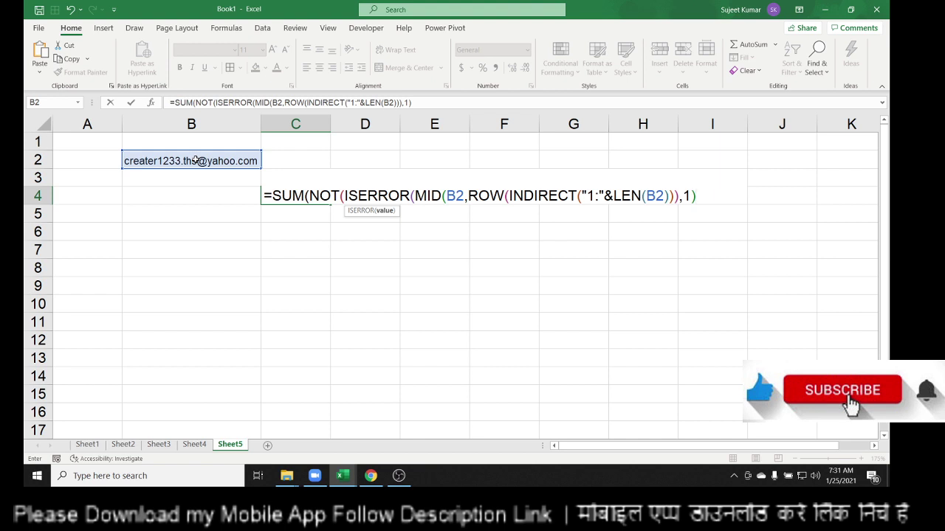
text(*1)
text())
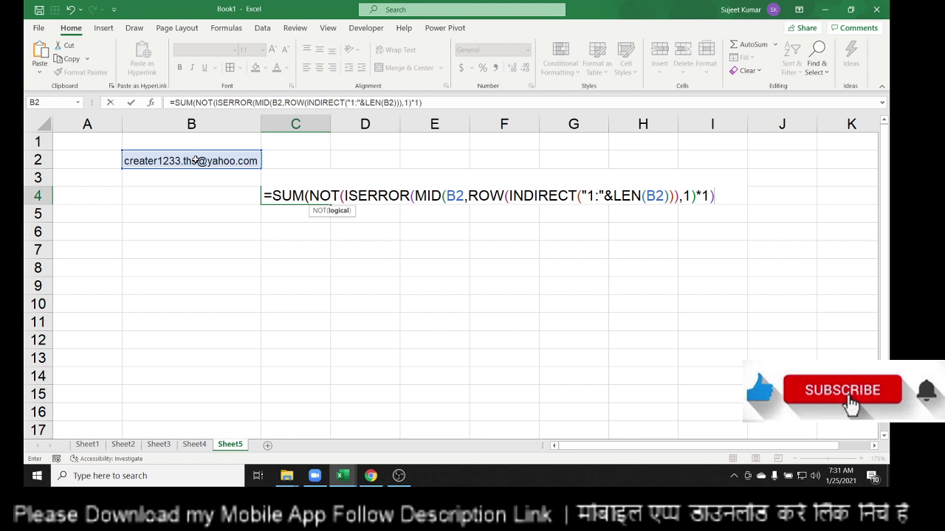
text())
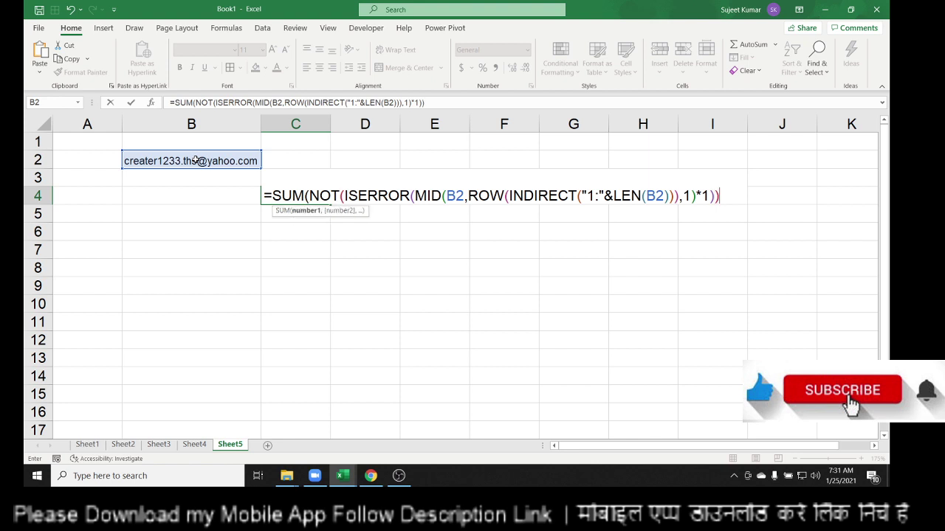
text(*)
text(1))
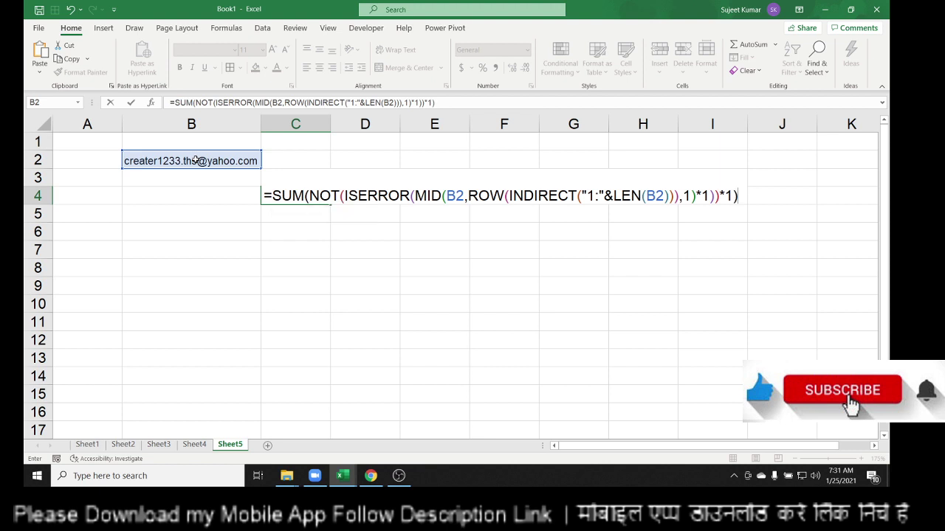
key(ctrl+shift+Return)
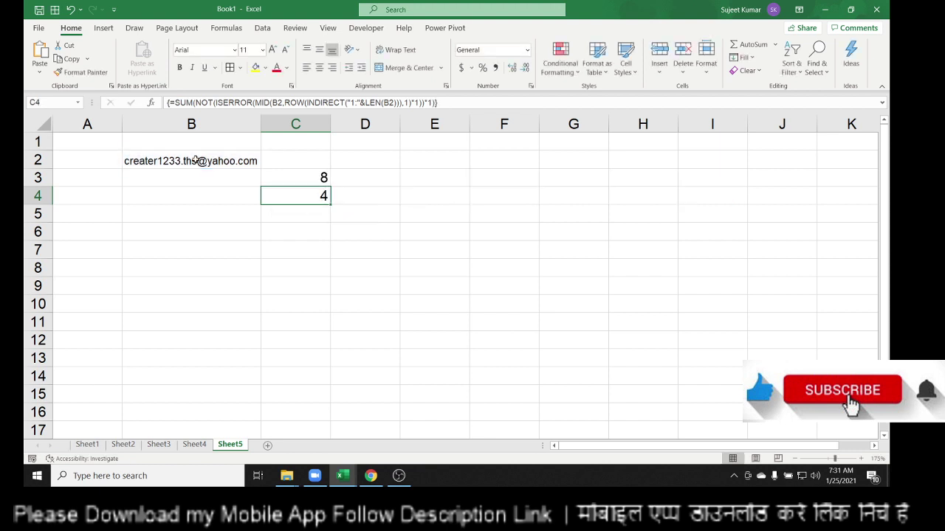
Step: Enter =MID(B2,C3,C4) in D4 so it pulls the digits 1233 from the email
key(Right)
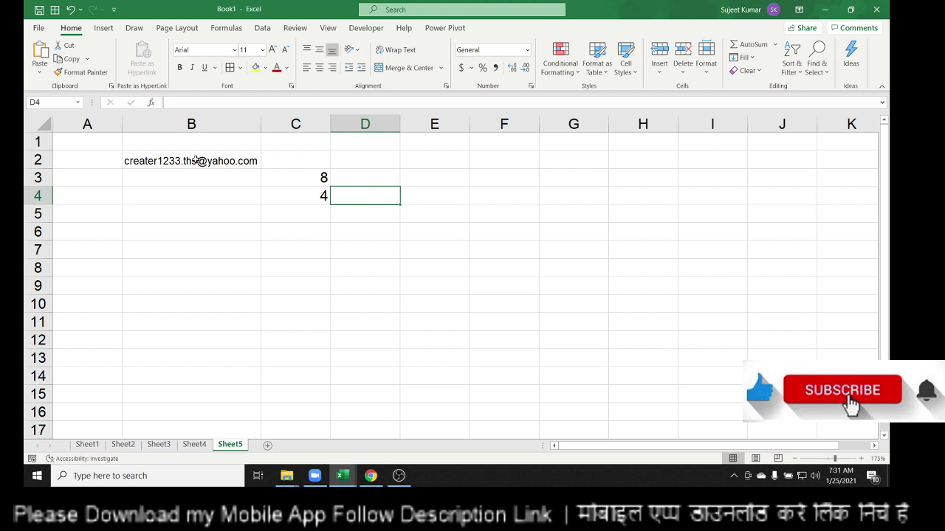
text(=mi)
key(Tab)
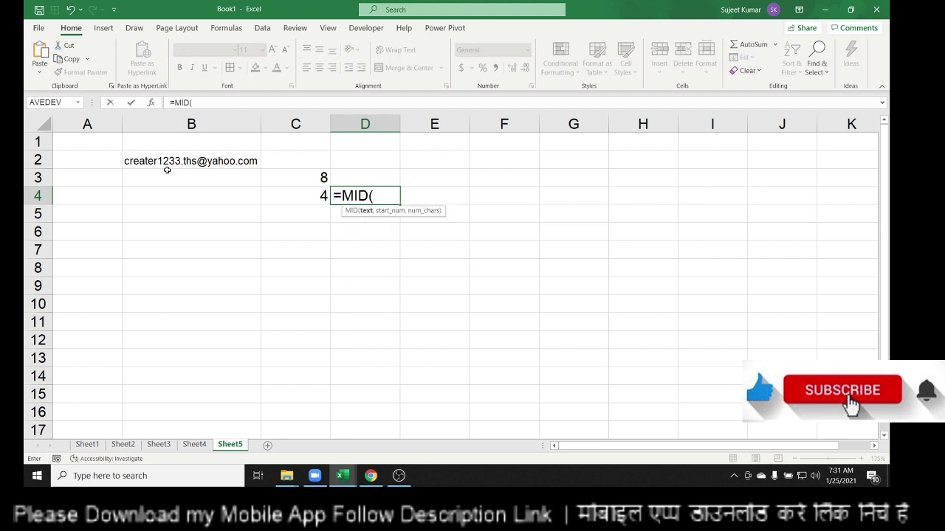
click(166, 161)
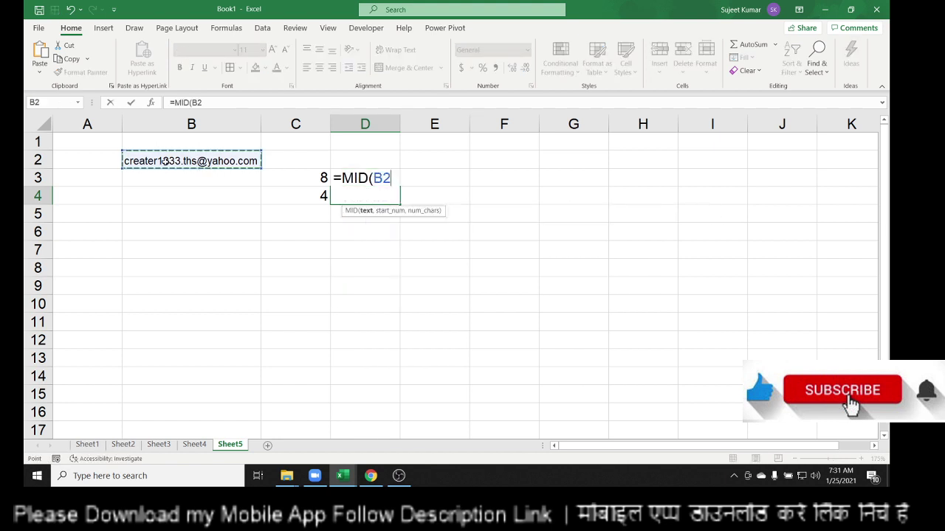
text(,)
click(289, 178)
text(,)
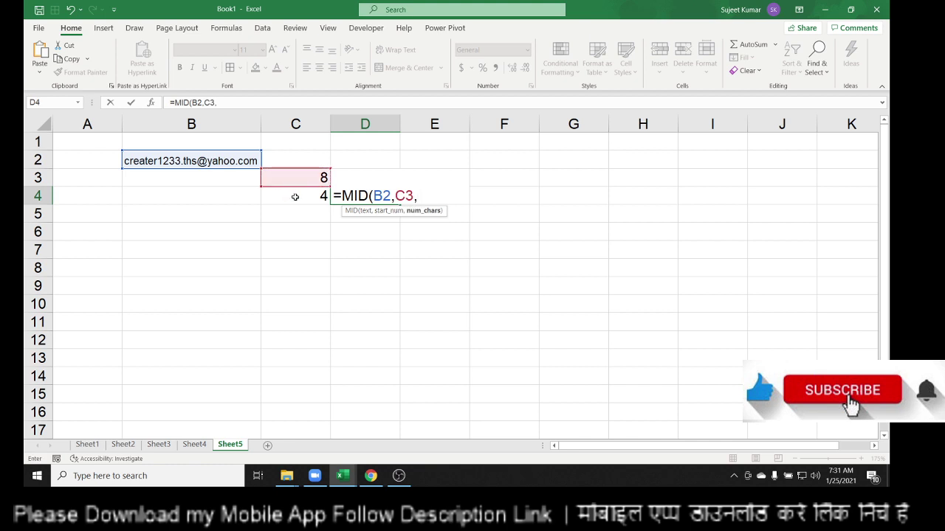
click(298, 195)
key(Return)
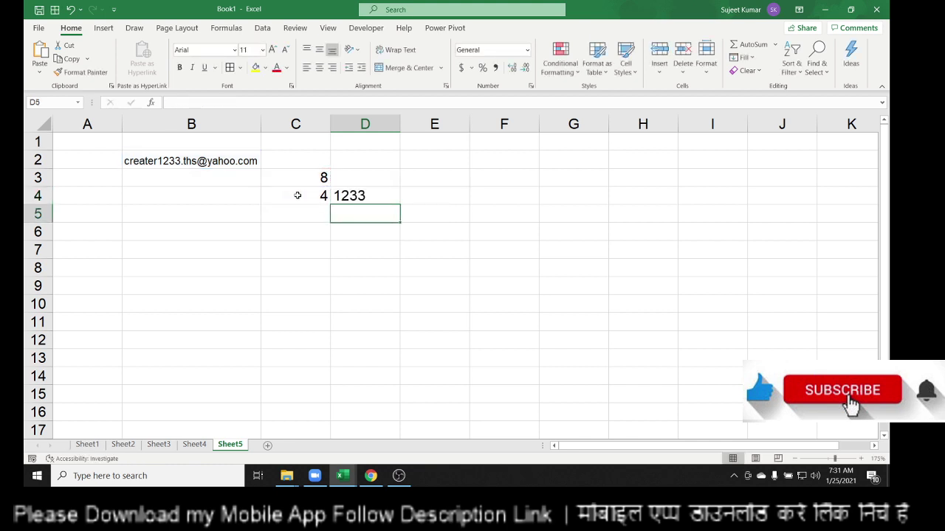
key(Up)
key(Left)
key(Up)
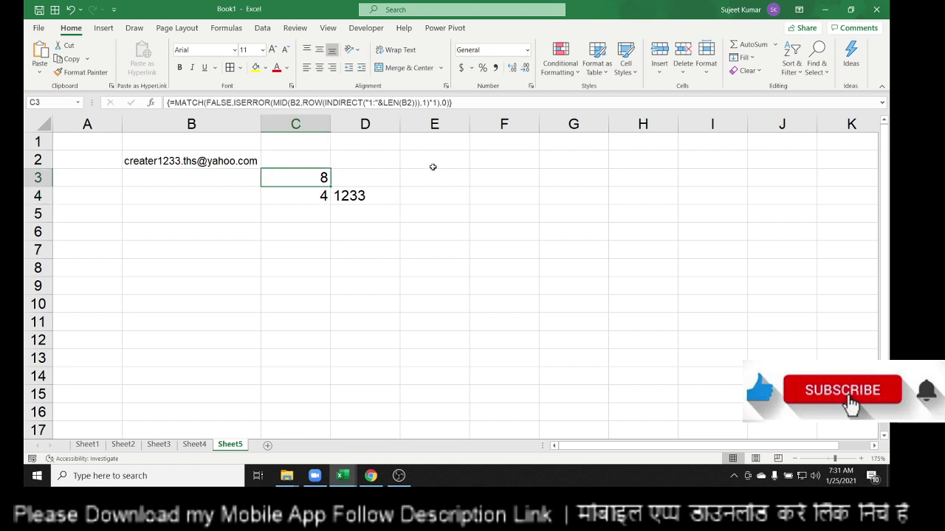
Step: Replace the C3 reference in D4's formula with C3's MATCH formula
drag(471, 103, 98, 104)
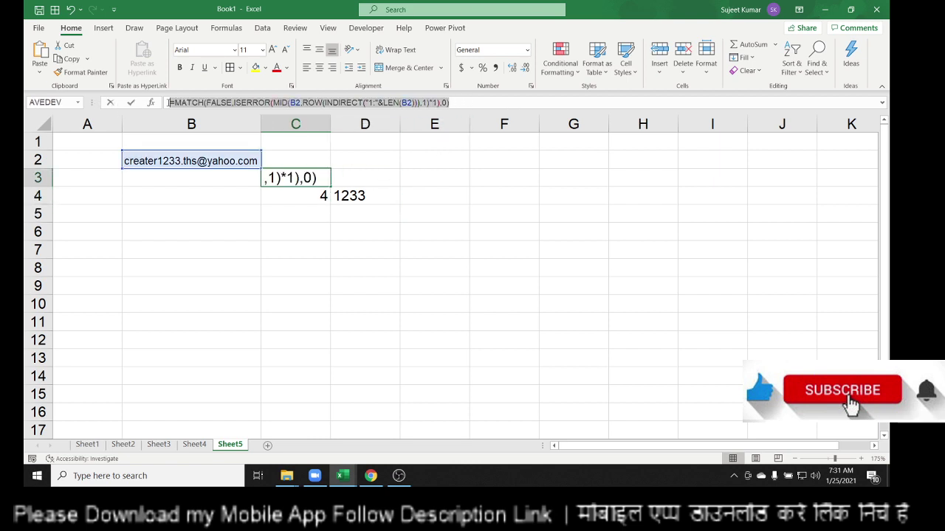
key(ctrl+shift+Return)
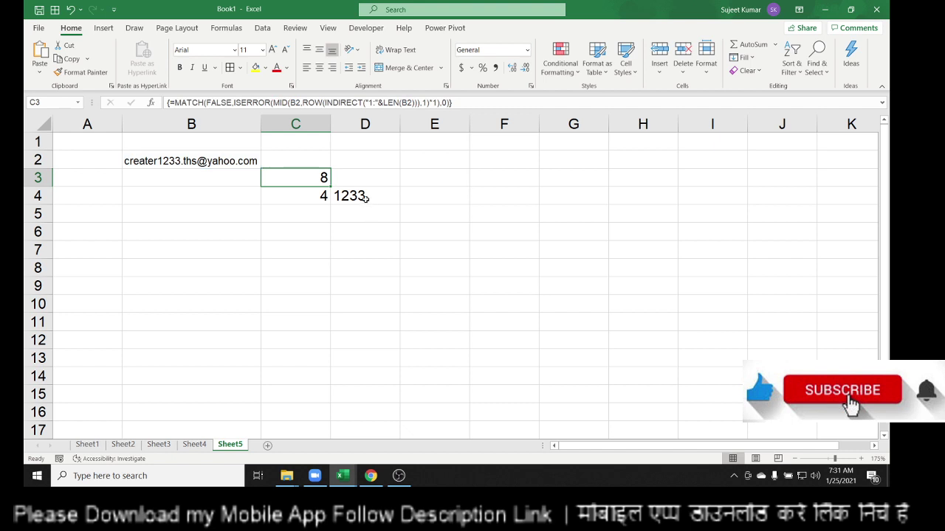
double_click(367, 196)
double_click(406, 195)
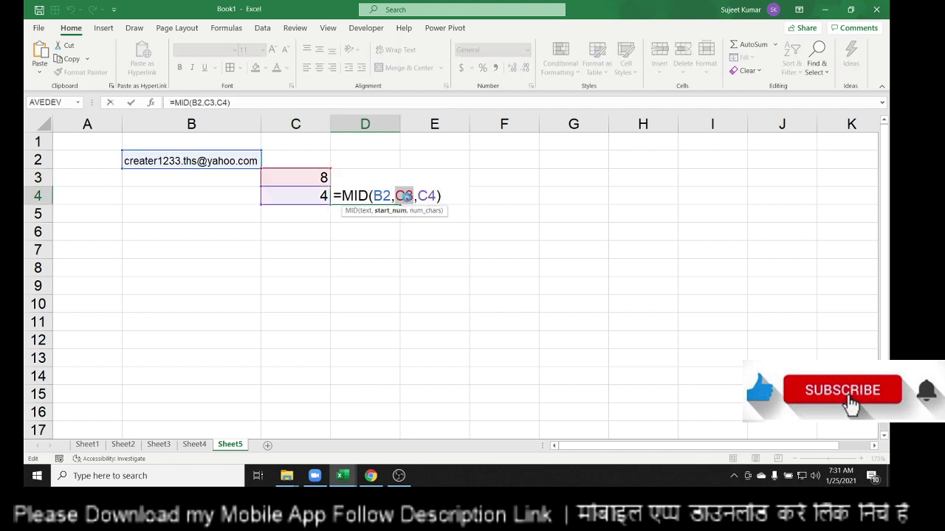
key(ctrl+v)
key(Return)
Step: Paste C4's digit-count formula text over the C4 reference in D4, producing #NAME?
key(Up)
key(Left)
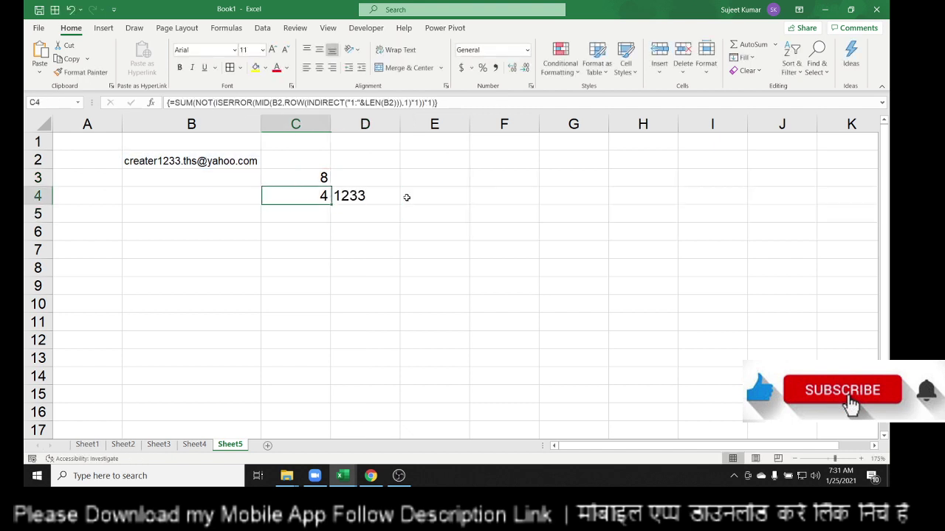
drag(177, 103, 435, 102)
key(Escape)
double_click(388, 190)
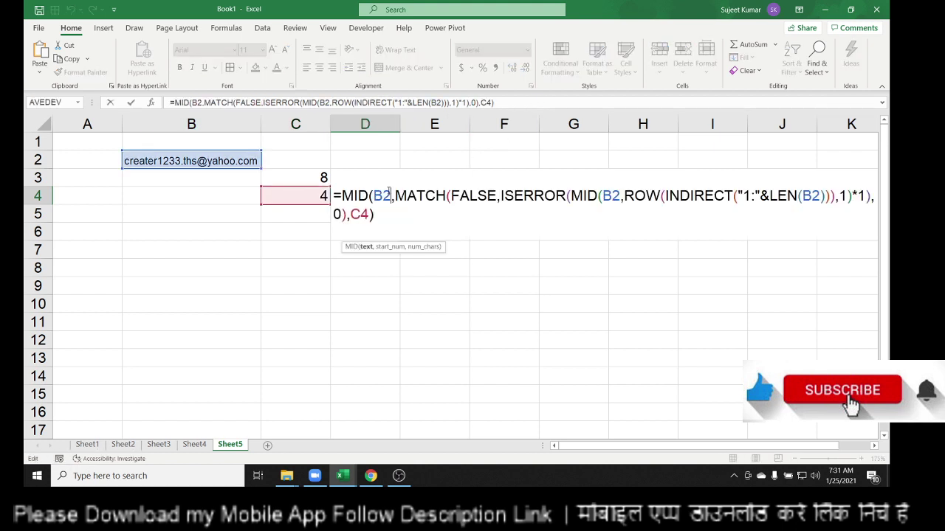
double_click(359, 214)
key(ctrl+v)
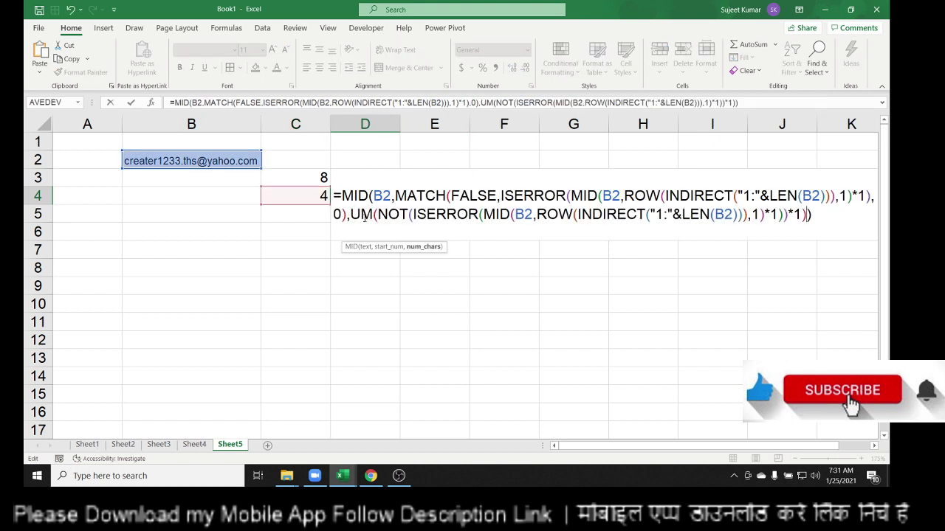
key(Return)
Step: Undo the #NAME? edit and paste C4's complete SUM expression over D4's C4 reference
key(Up)
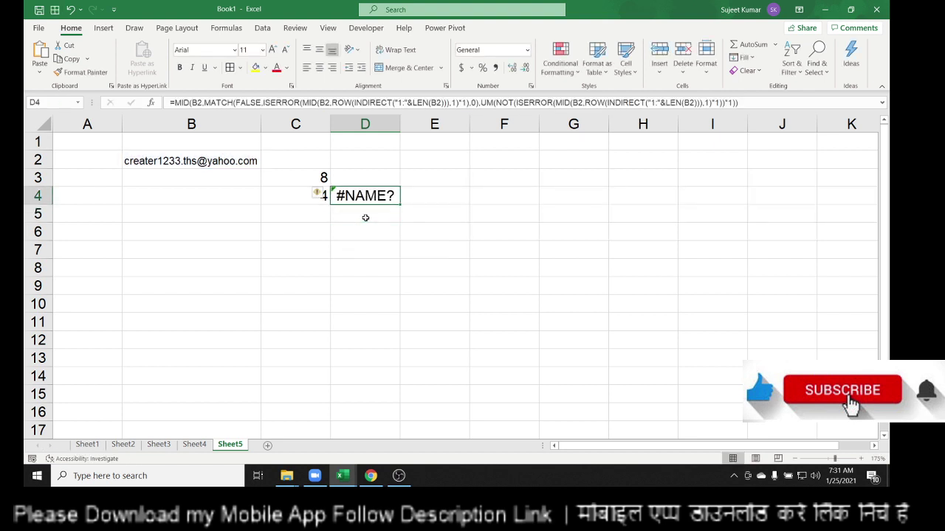
key(ctrl+z)
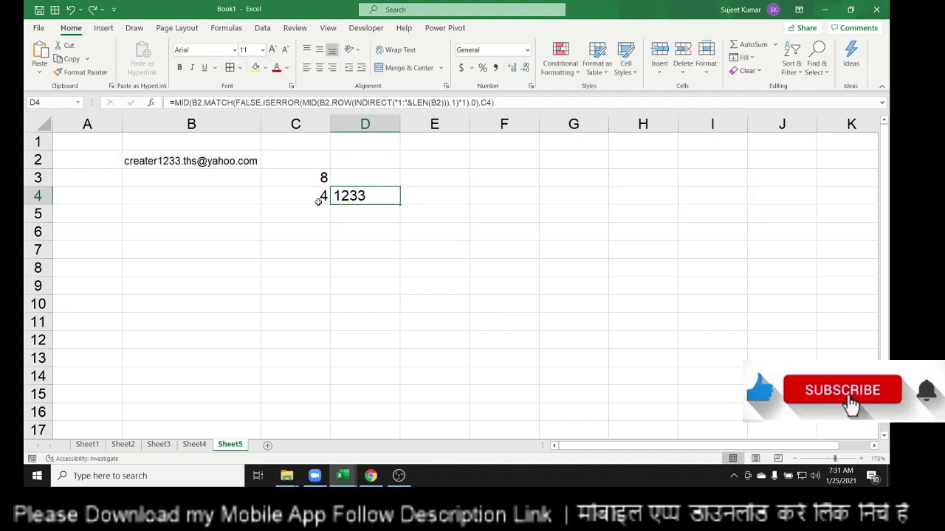
click(306, 198)
key(F2)
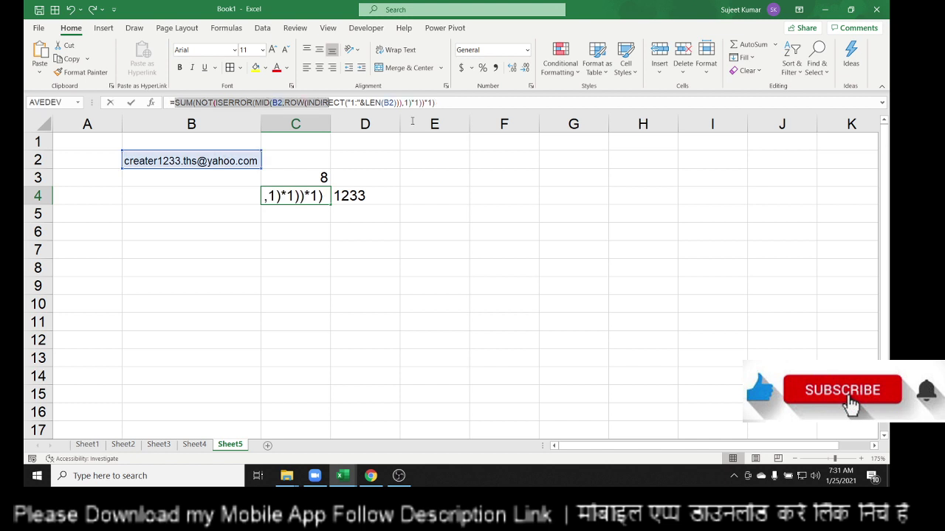
key(Escape)
double_click(363, 196)
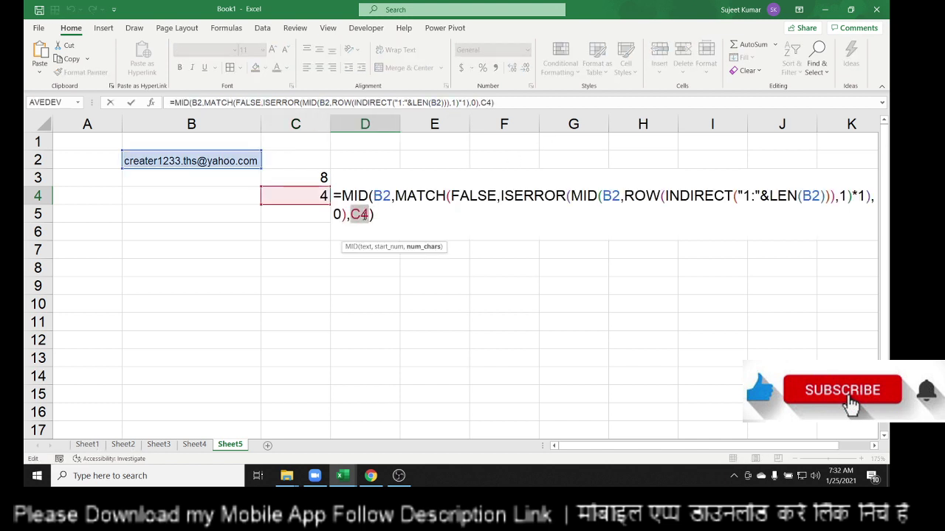
text(SUM(NOT(ISERROR(MID(B2,ROW(INDIRECT("1:"&LEN(B2))),1)*1))*1))
key(Return)
key(Up)
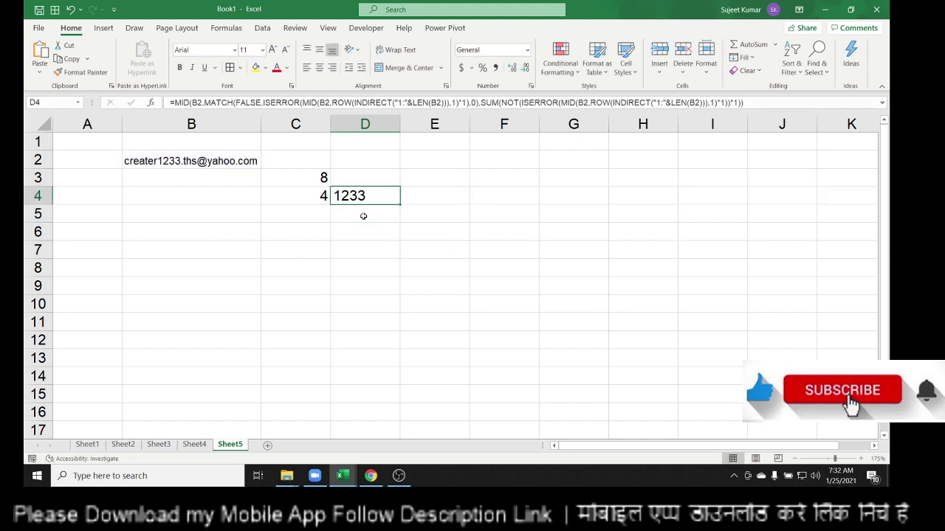
Step: Move the combined MID formula from D4 into C2 beside the email
key(ctrl+c)
key(Left)
key(Left)
key(Up)
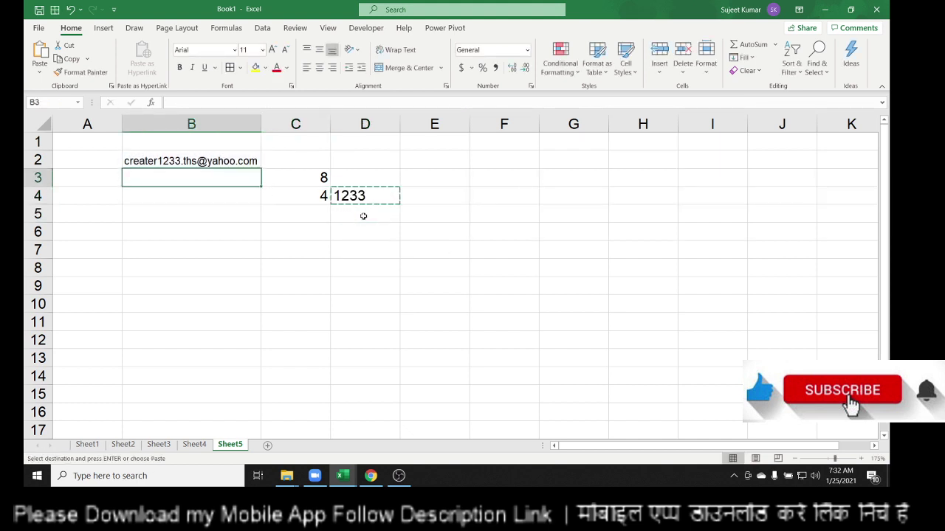
key(Up)
key(Right)
key(ctrl+v)
Step: Clear the helper values 8 and 4 from C3:C4 and re-confirm C2's formula showing 1233
key(Down)
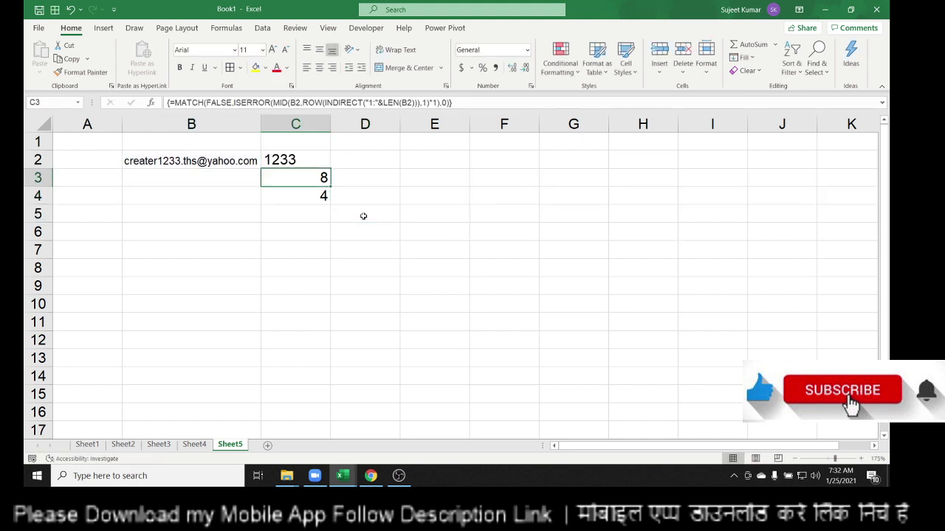
key(shift+Down)
key(Delete)
key(Up)
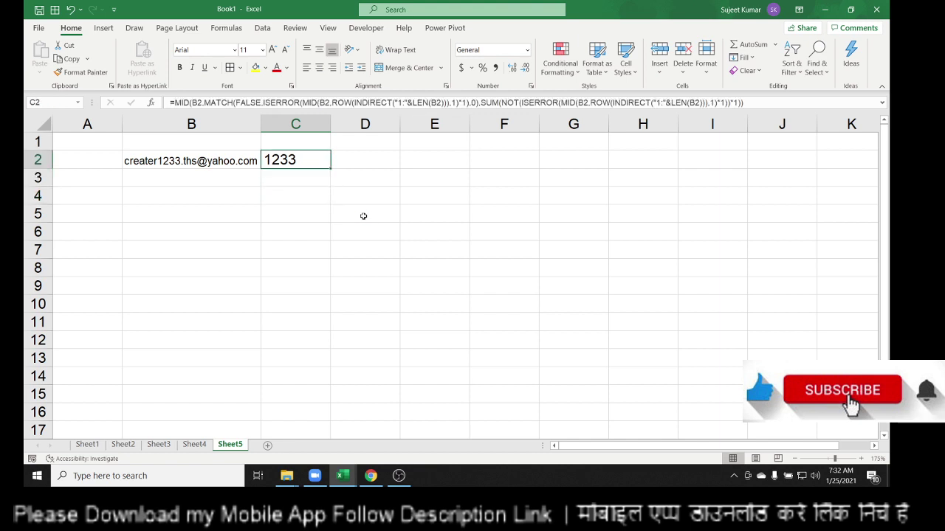
key(F2)
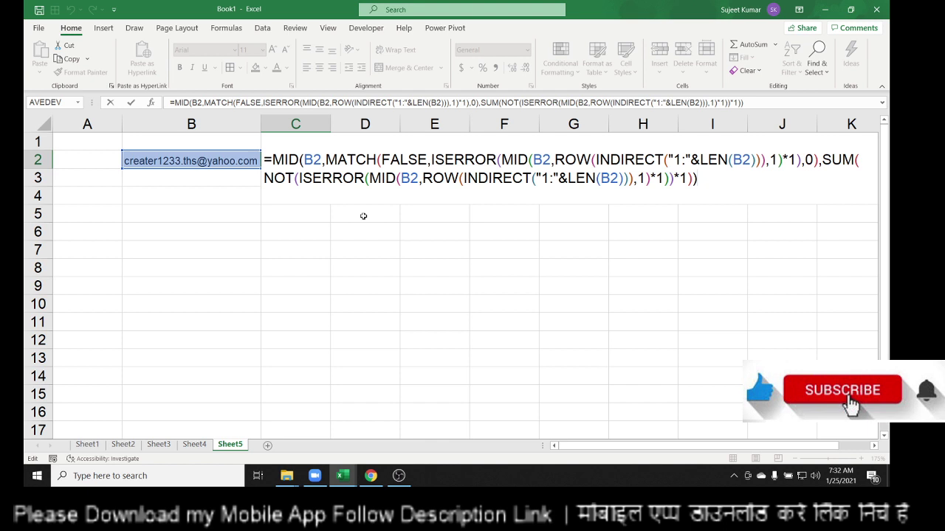
key(Return)
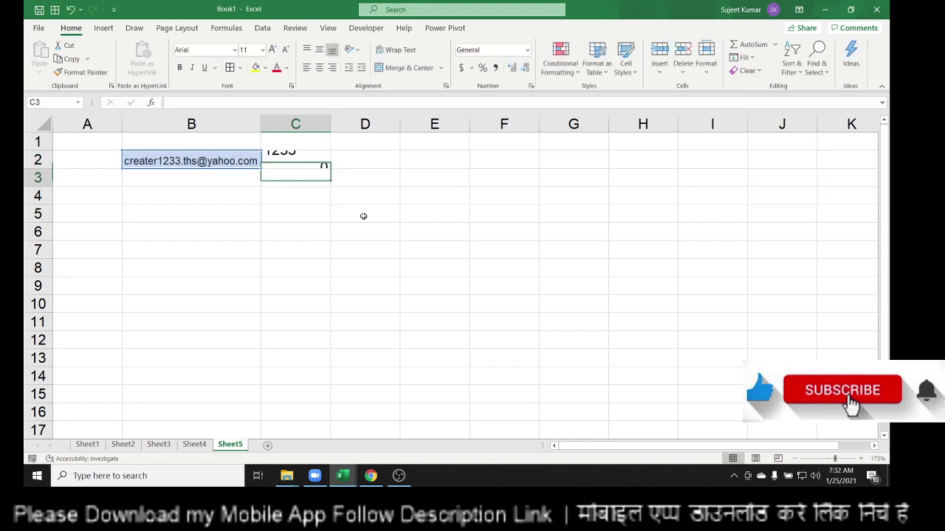
key(Up)
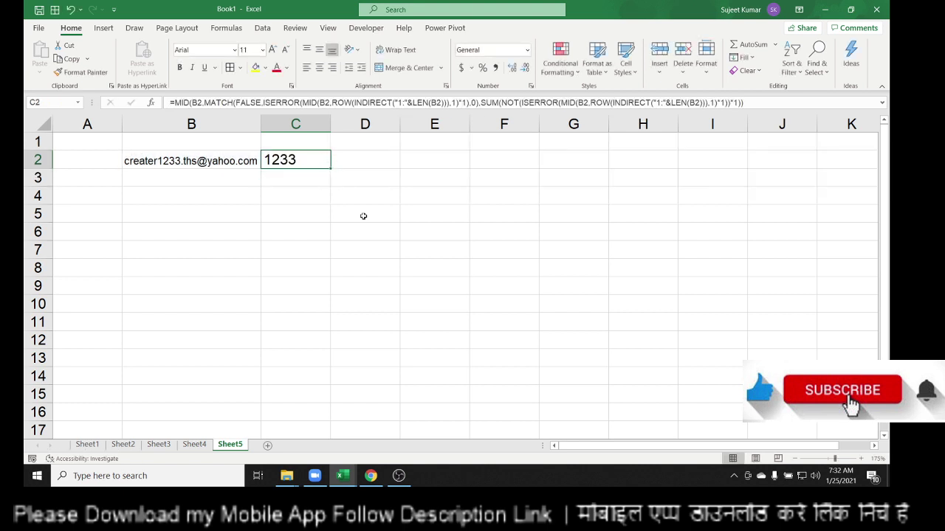
key(Down)
Step: Start =MID(B2, in C3, trying and discarding a COLUMN position argument
text(=mi)
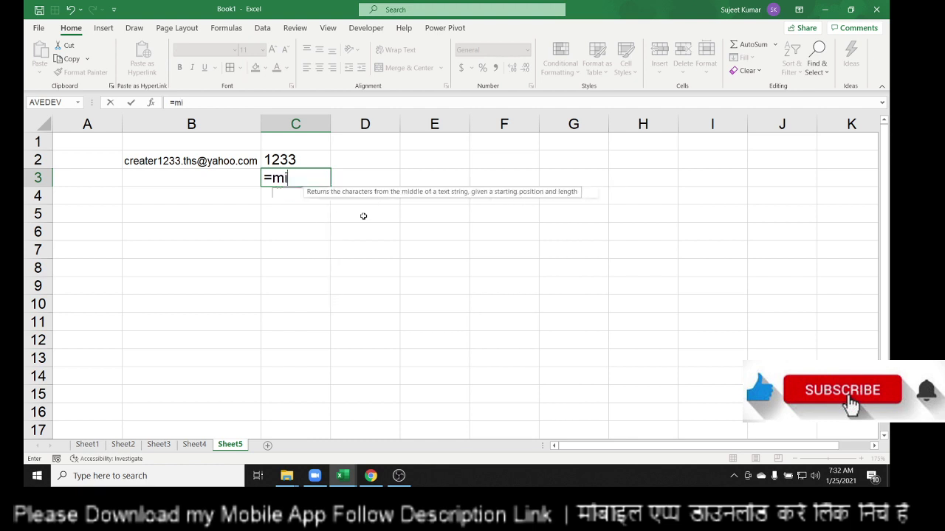
key(Tab)
key(Left)
key(Up)
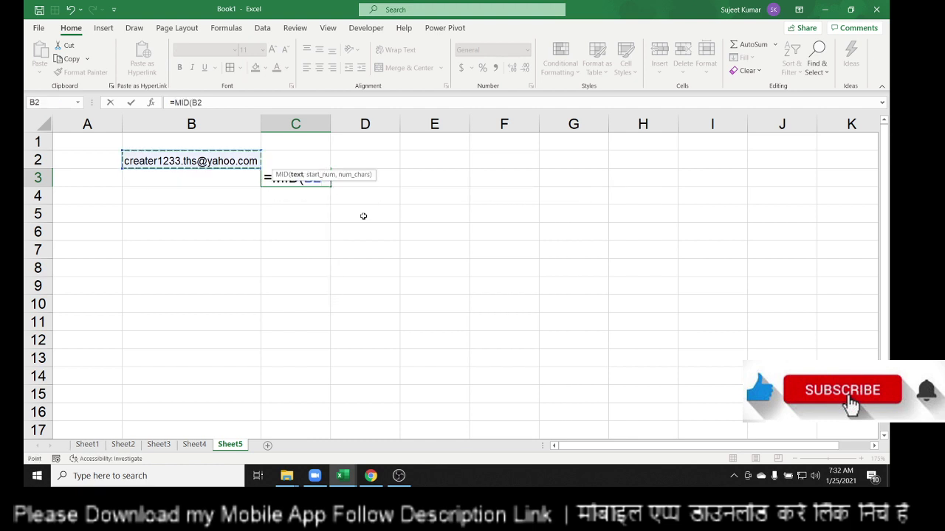
text(,col)
key(Tab)
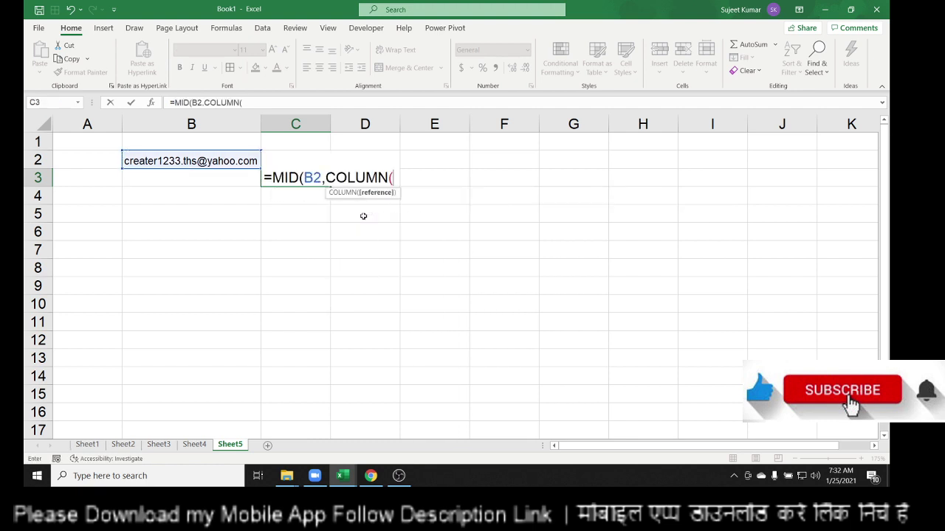
text(1\\)
key(BackSpace)
key(BackSpace)
key(BackSpace)
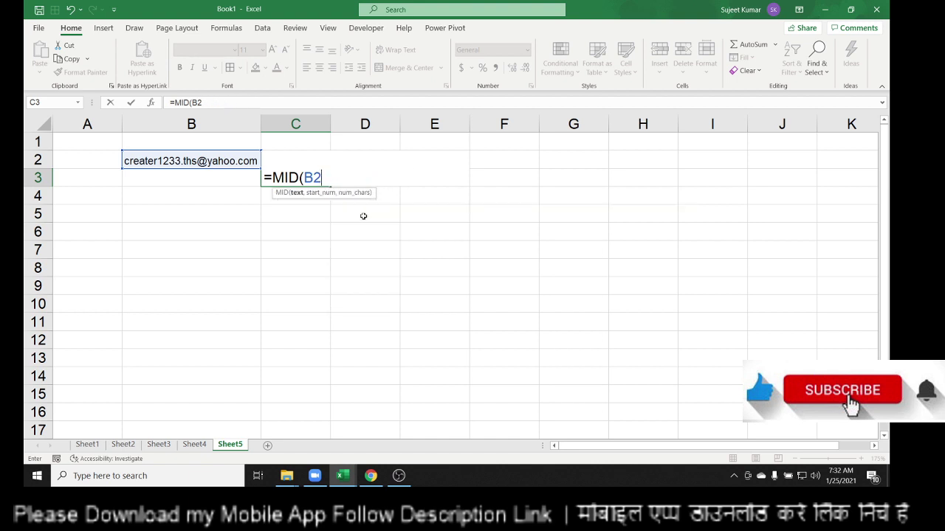
Step: Complete C3's formula as =MID(B2,ROW(1:20),1) so the email's characters spill down column C
text(,)
text({)
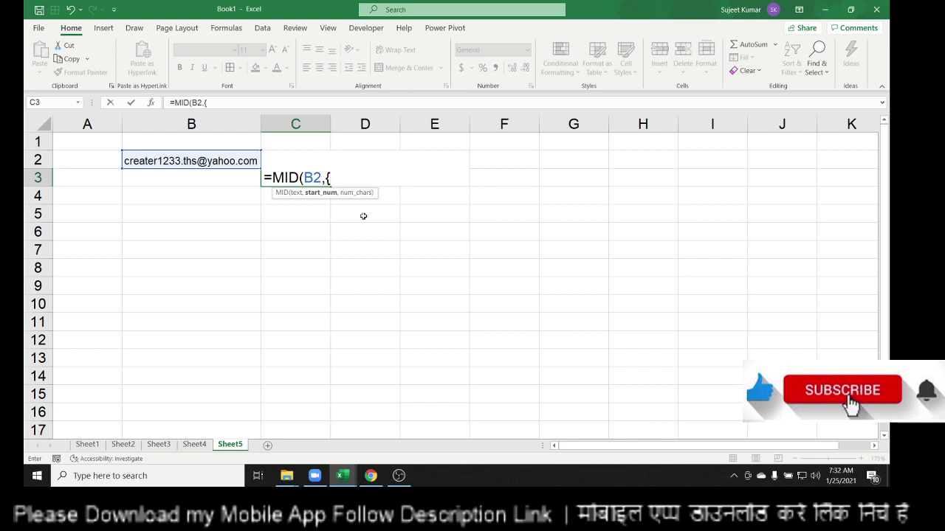
text(1,2,3,4,5,6)
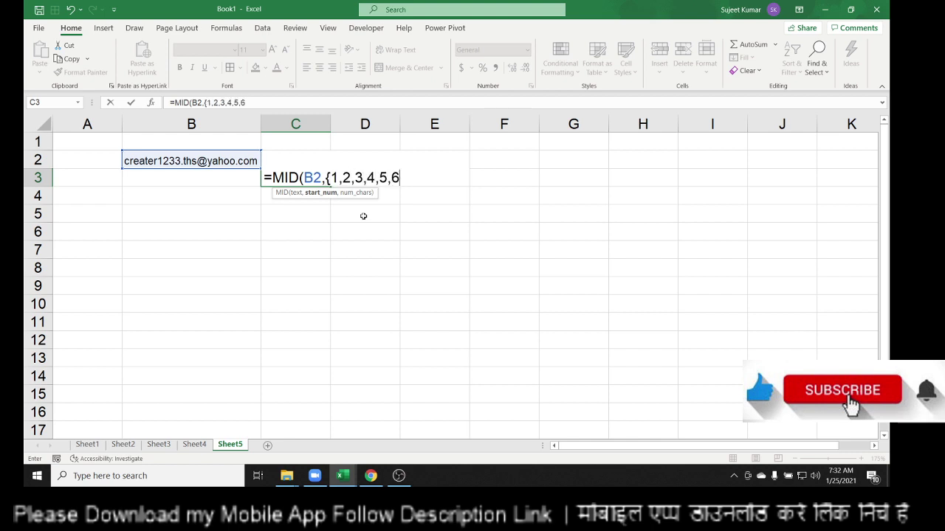
text(,7,8,9,1,0)
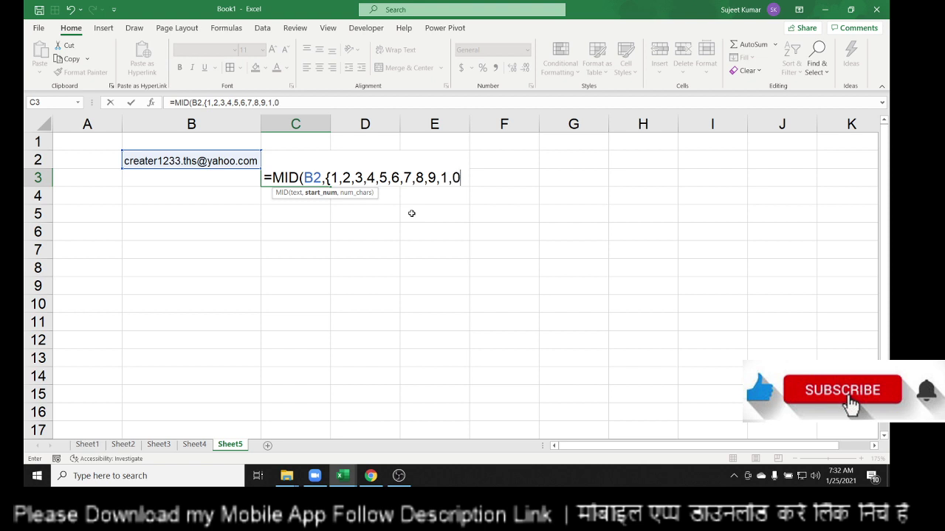
key(BackSpace)
key(BackSpace)
key(BackSpace)
key(BackSpace)
key(BackSpace)
key(BackSpace)
key(BackSpace)
key(BackSpace)
text(r)
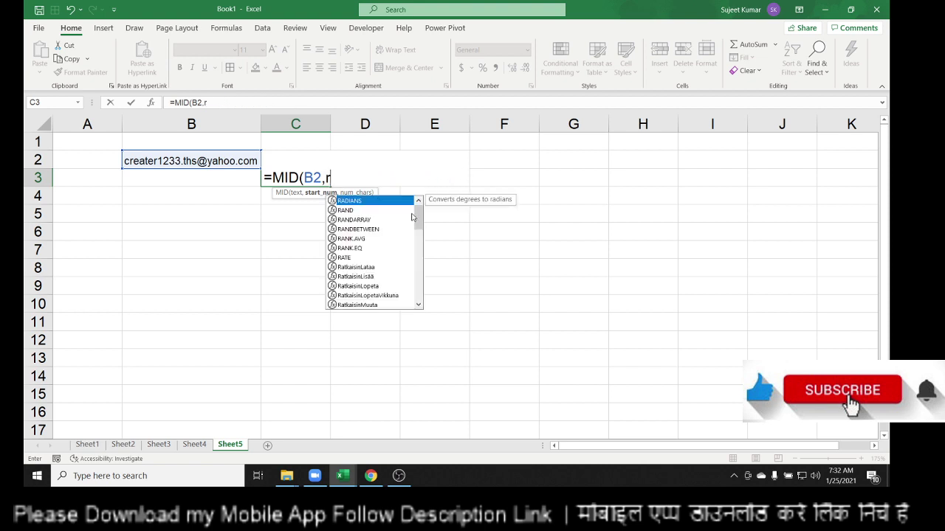
text(ow()
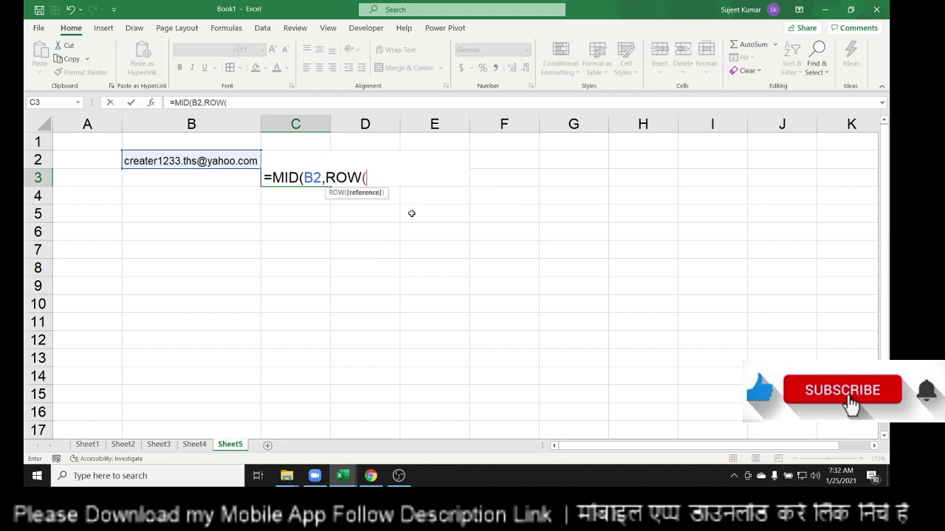
text(1:)
text(20))
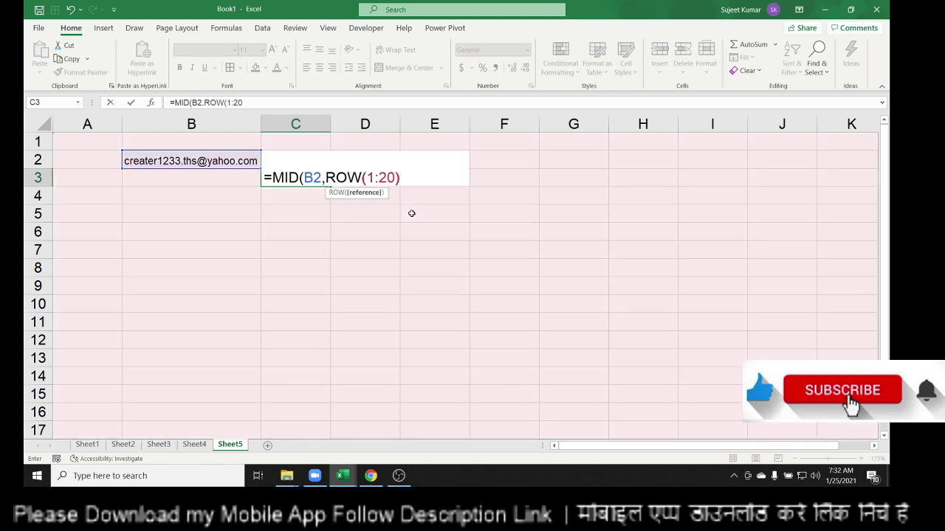
text(,1))
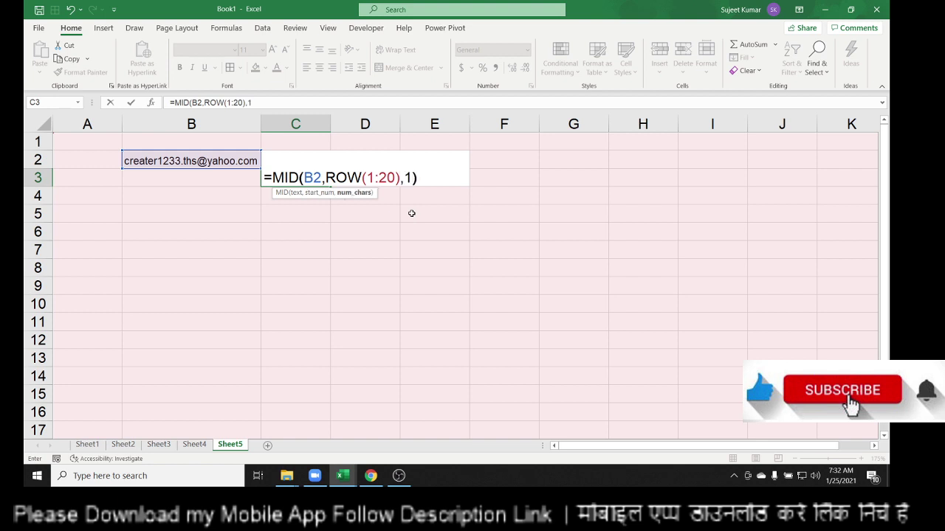
key(Return)
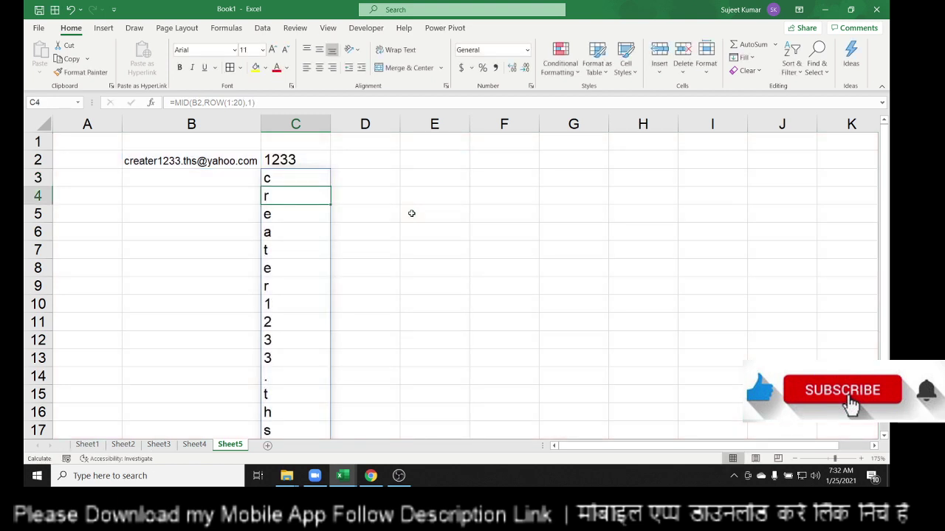
scroll(288, 218, down, 1)
scroll(285, 236, down, 1)
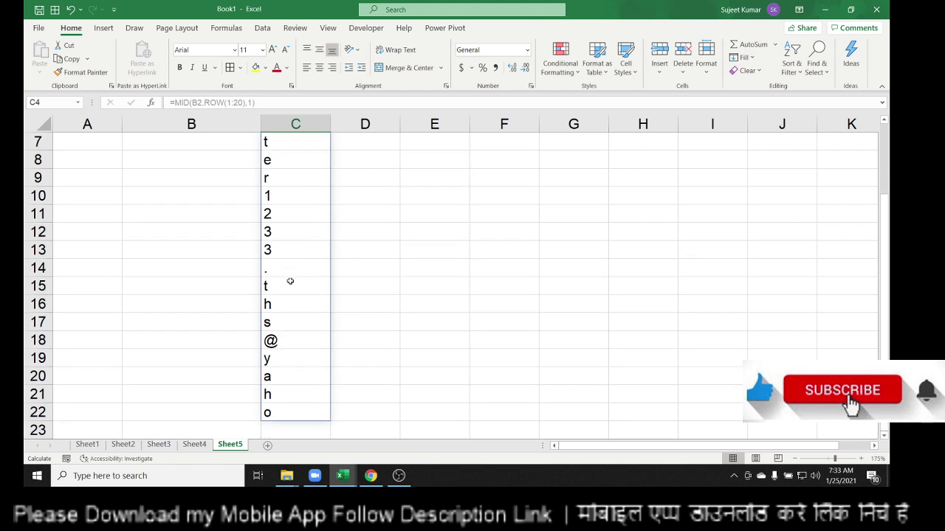
scroll(295, 310, down, 1)
scroll(300, 332, up, 3)
Step: Review C3's MID formula and the finished combined formula in C2
click(281, 179)
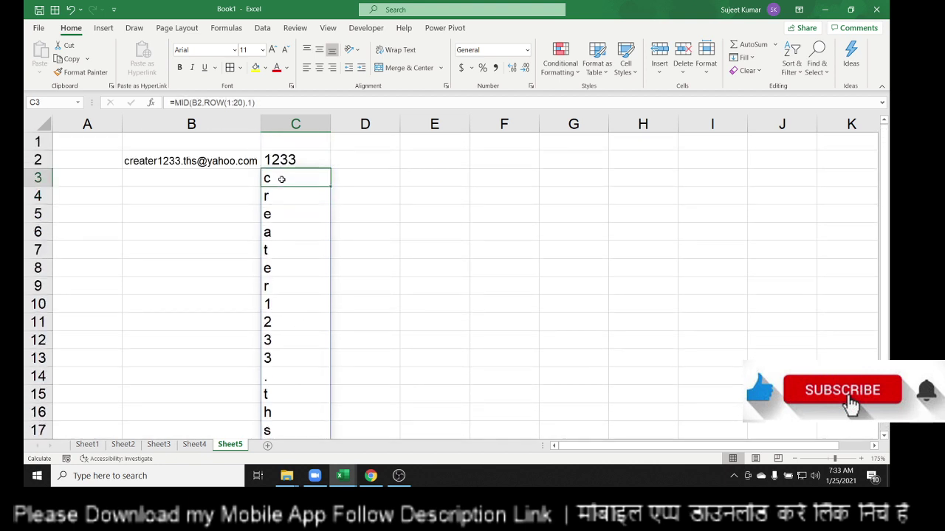
double_click(281, 179)
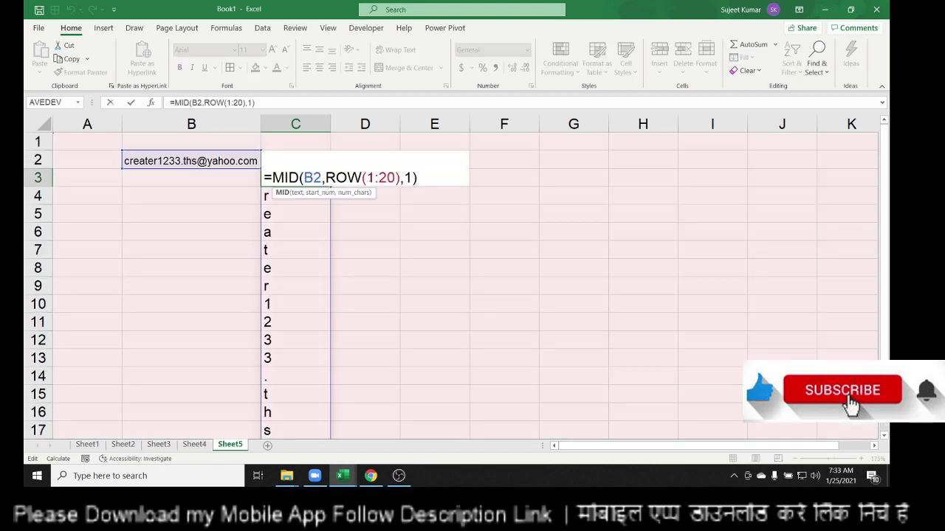
click(364, 177)
key(Escape)
key(Up)
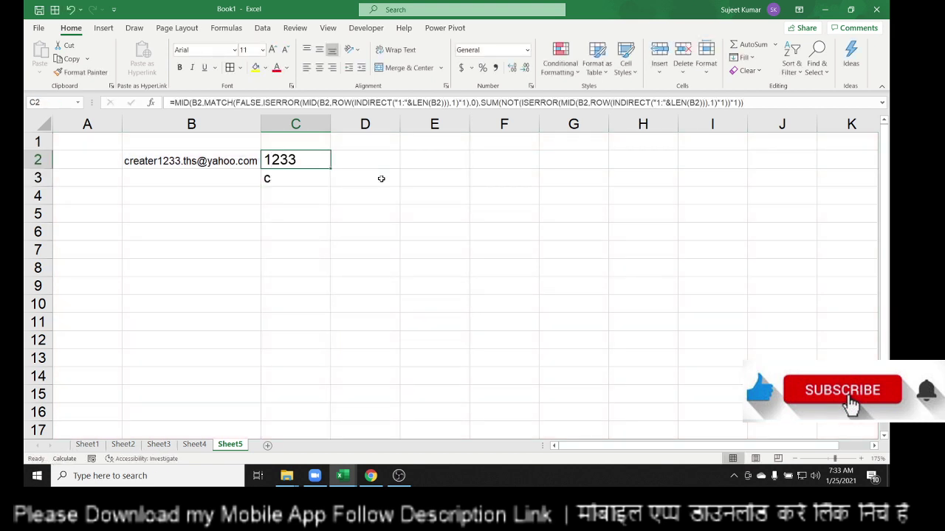
key(Down)
Step: Change the fixed 1:20 range inside ROW in C3 to the text "1:"&
double_click(325, 177)
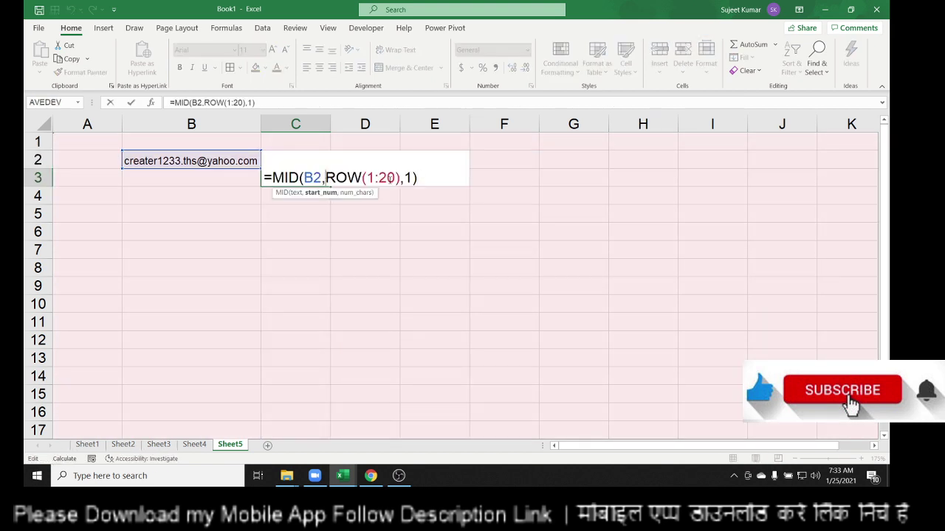
double_click(385, 177)
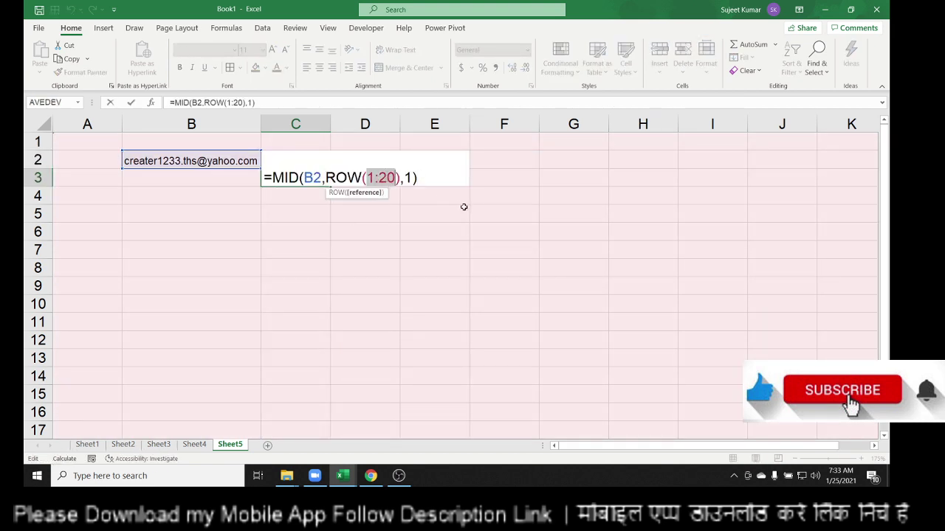
key(Left)
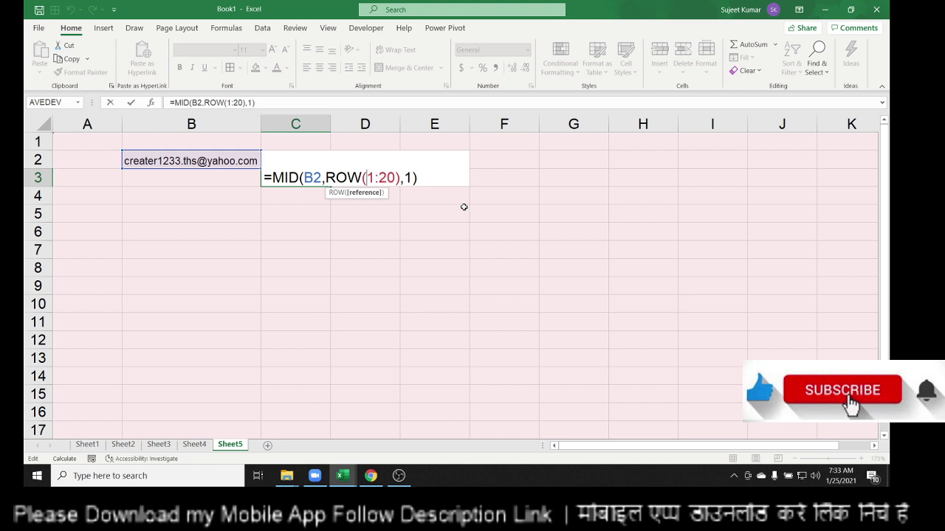
text(")
key(Right)
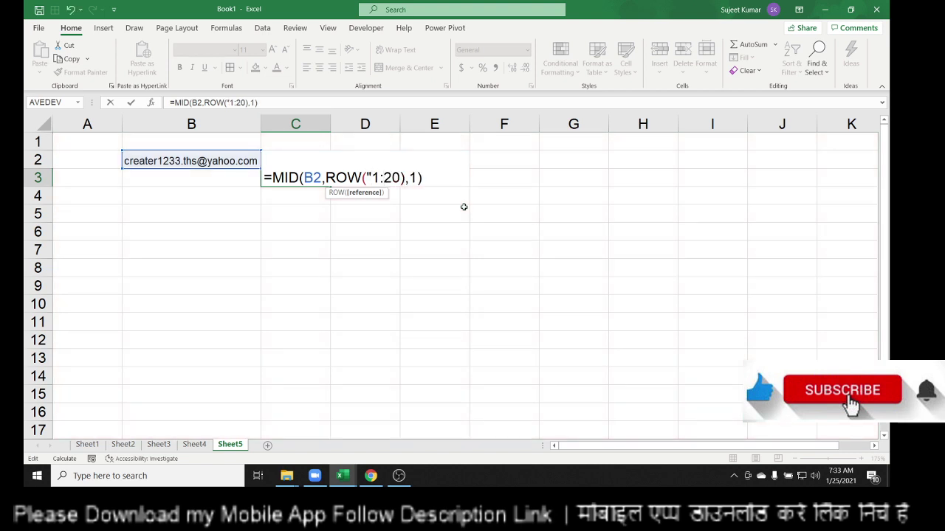
text("&)
key(Delete)
key(Delete)
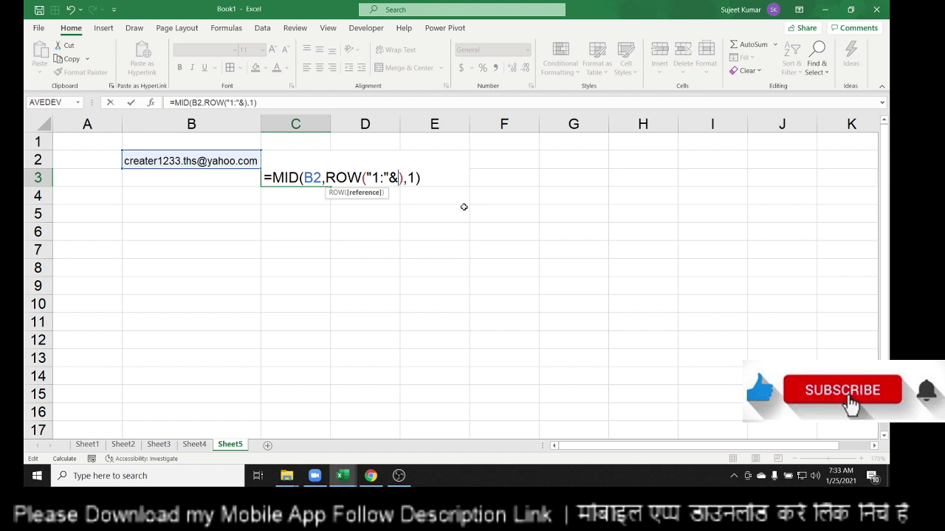
Step: Append LEN(B2) to the ROW range, which Excel rejects with an error message
text(lem)
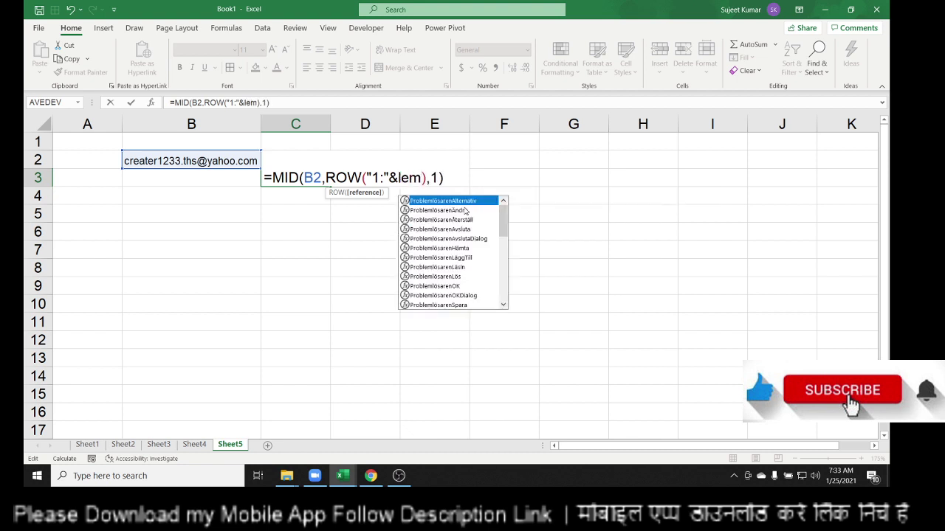
key(BackSpace)
text(t)
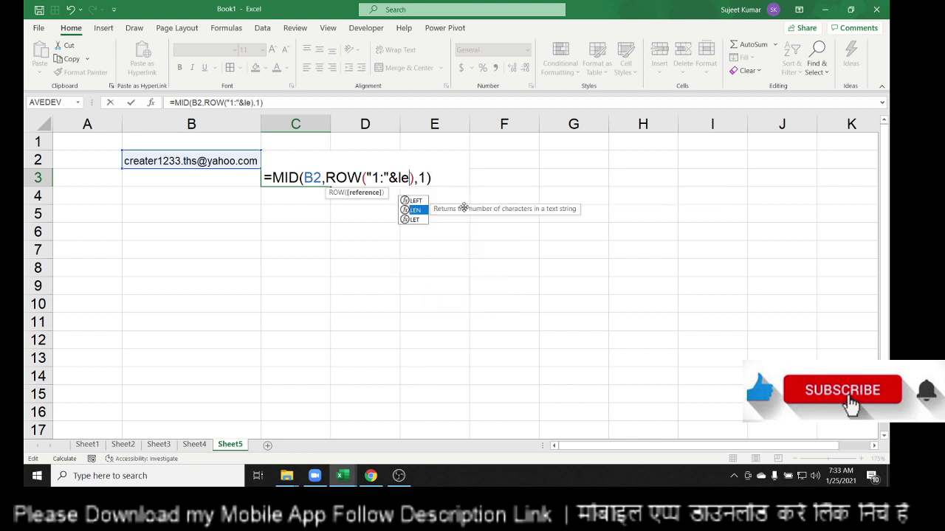
key(Tab)
key(BackSpace)
key(BackSpace)
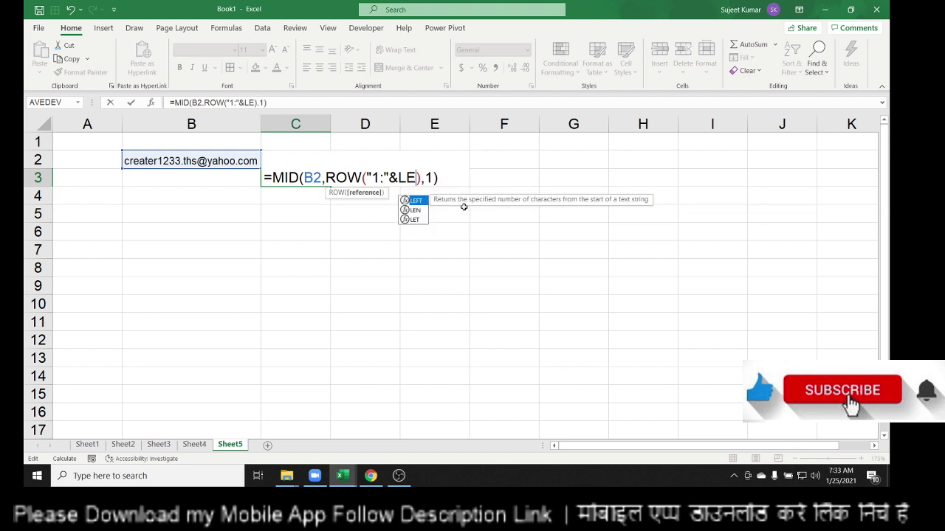
text(n)
key(Tab)
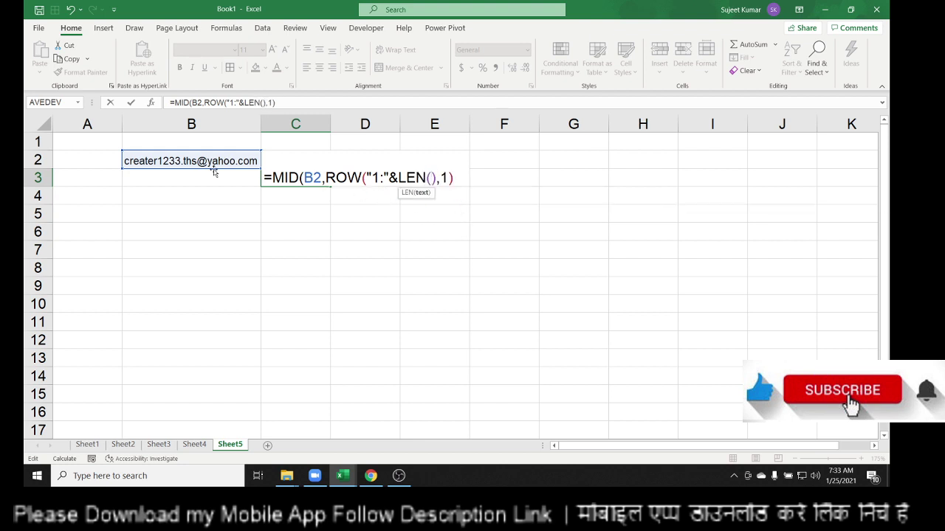
click(150, 167)
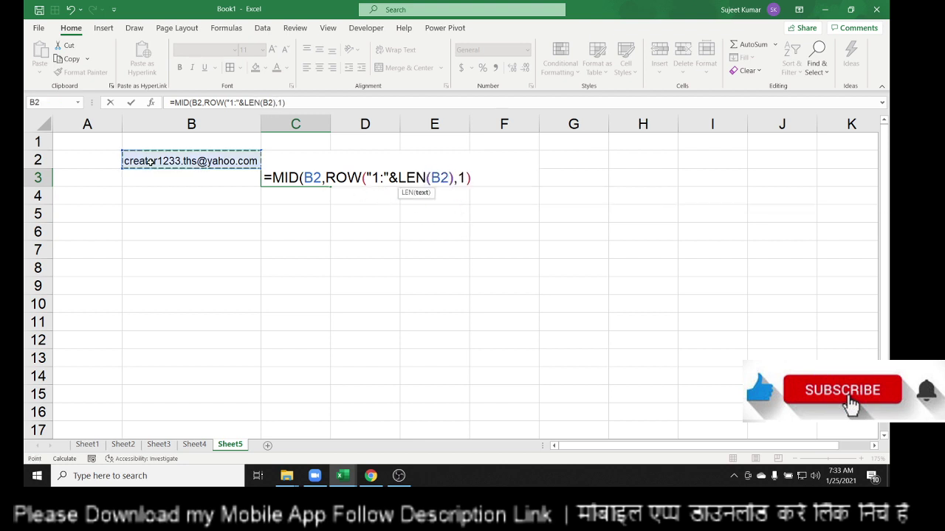
text())
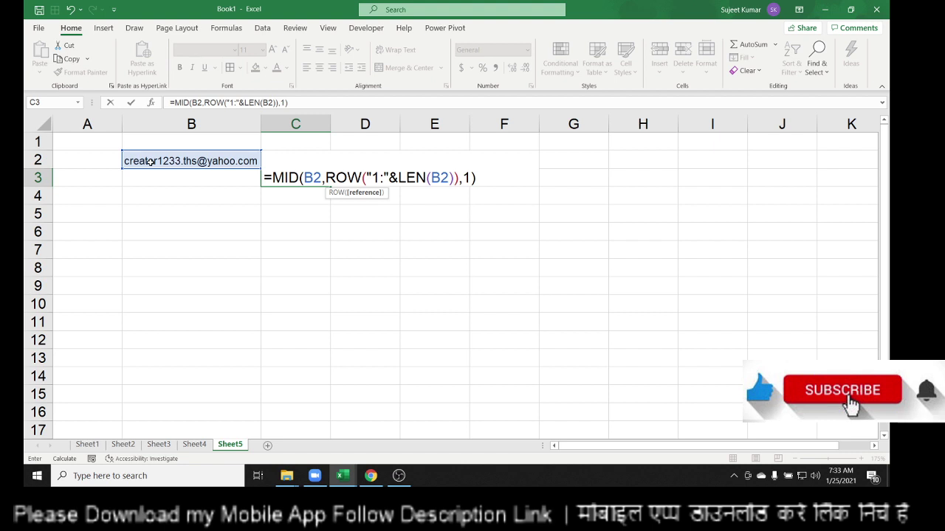
key(Return)
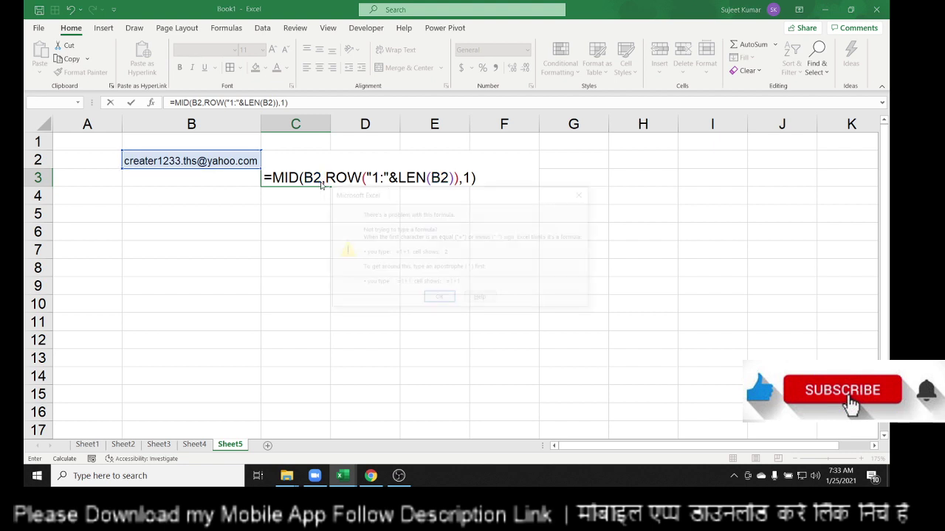
click(438, 299)
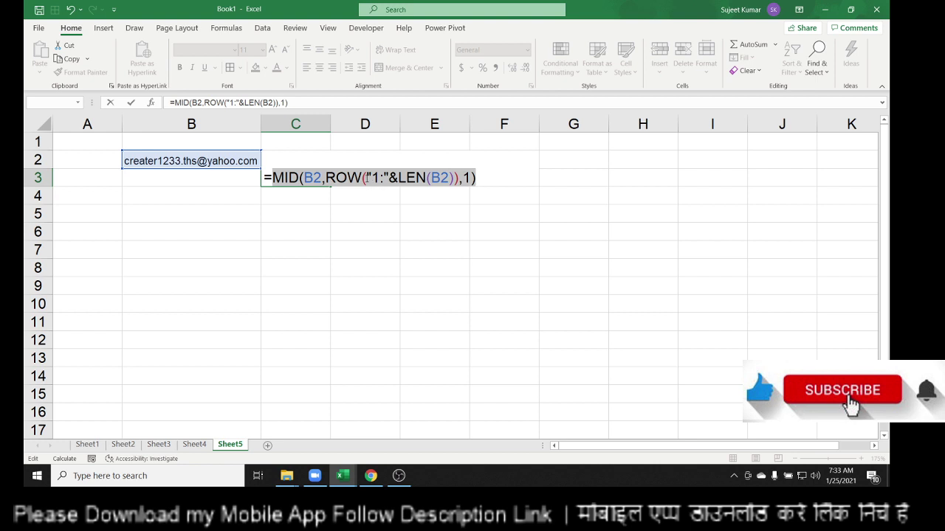
Step: Wrap the range in INDIRECT to finish =MID(B2,ROW(INDIRECT("1:"&LEN(B2))),1) in C3
click(365, 178)
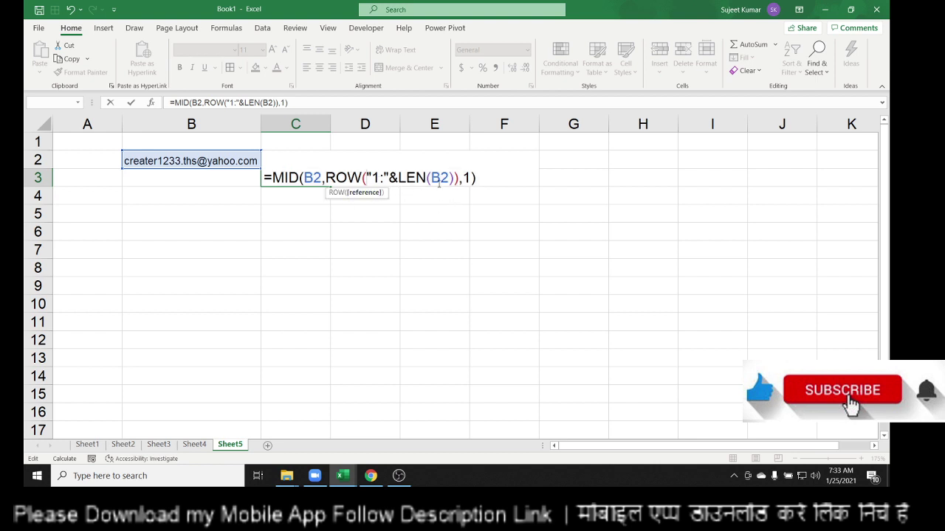
text(i)
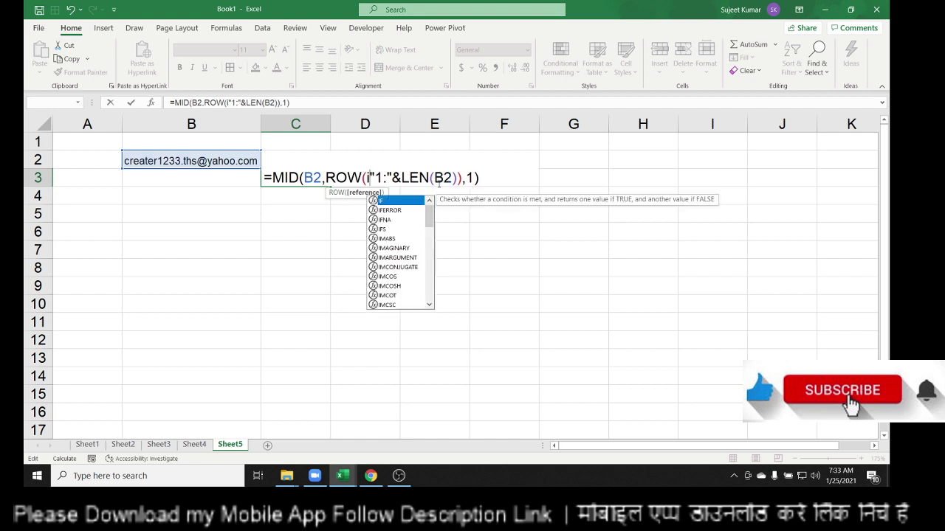
text(nd)
key(Down)
key(Tab)
key(Right)
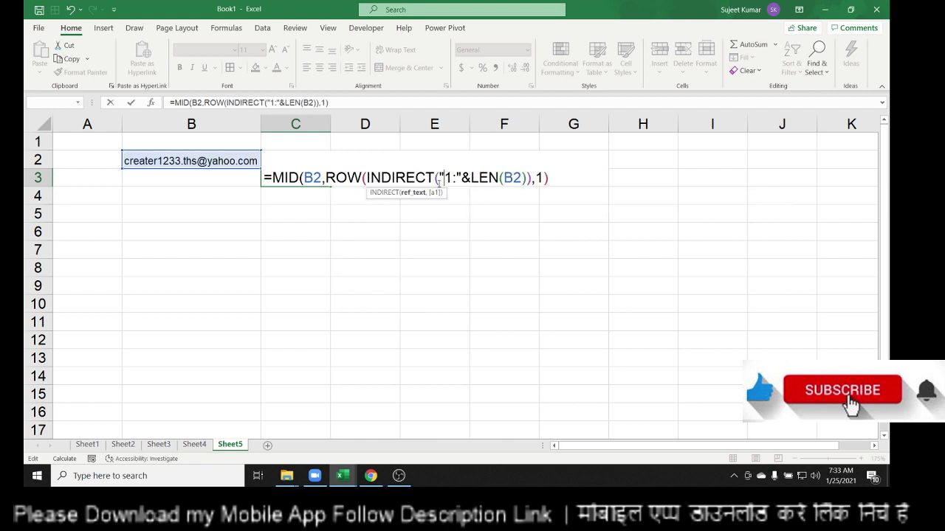
key(Right)
key(Right)
key(Right)
key(Right)
key(Right)
key(Right)
key(Right)
key(Right)
key(Right)
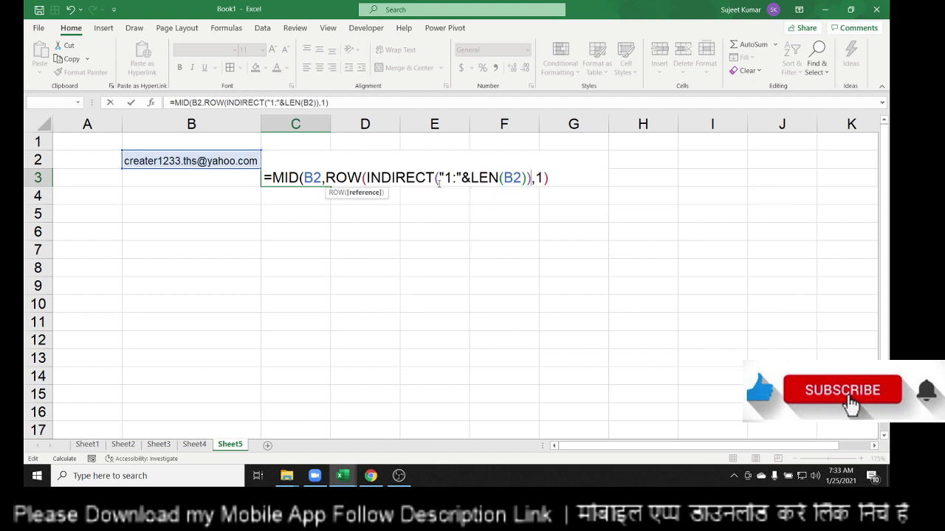
key(Left)
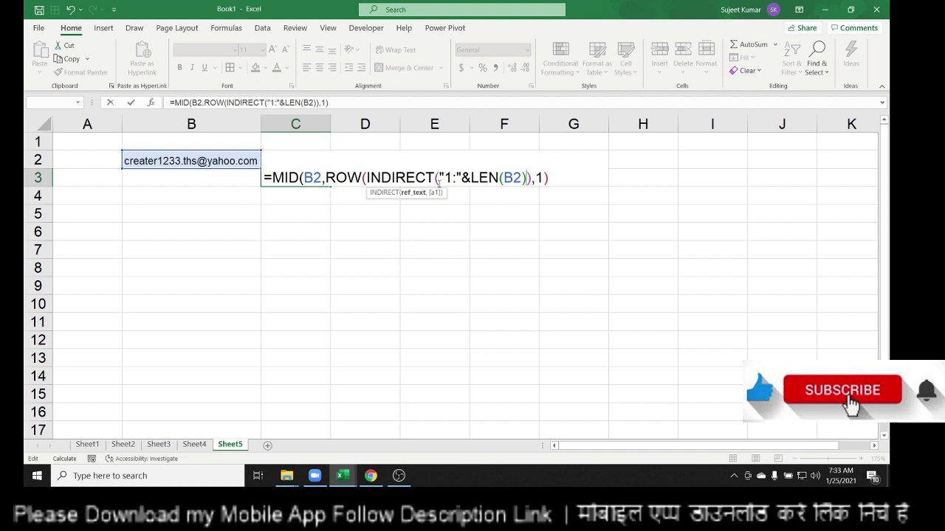
text())
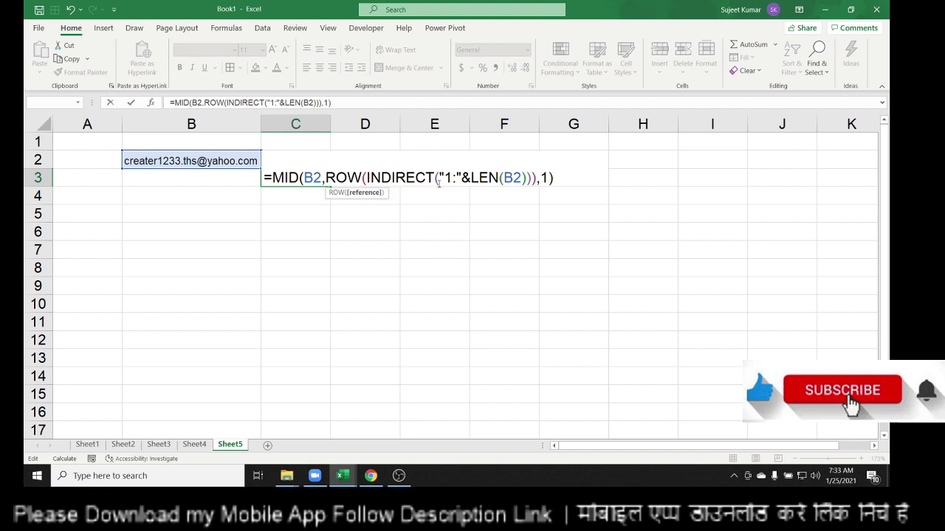
key(Return)
key(Up)
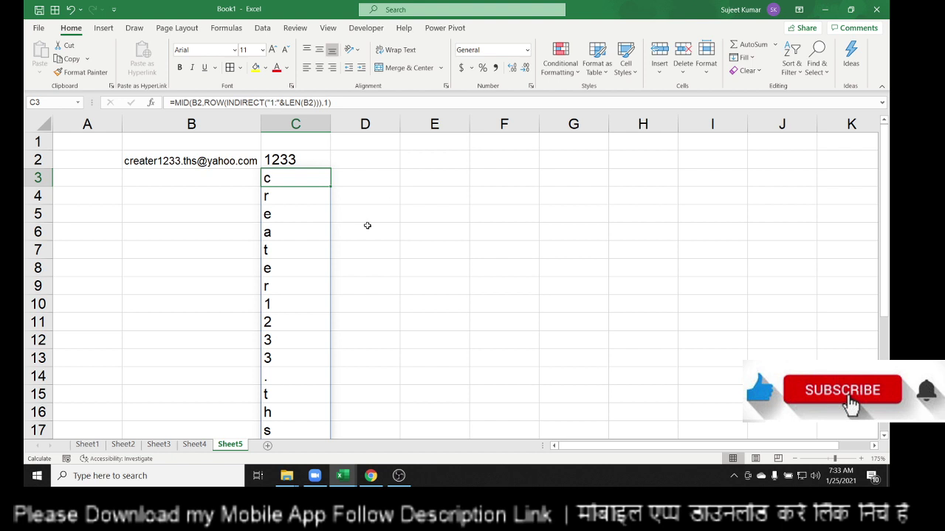
Step: Enter =C3*1 in D3 to convert the first character to a number
scroll(362, 236, down, 4)
scroll(358, 247, up, 3)
scroll(359, 246, up, 1)
click(353, 184)
text(=)
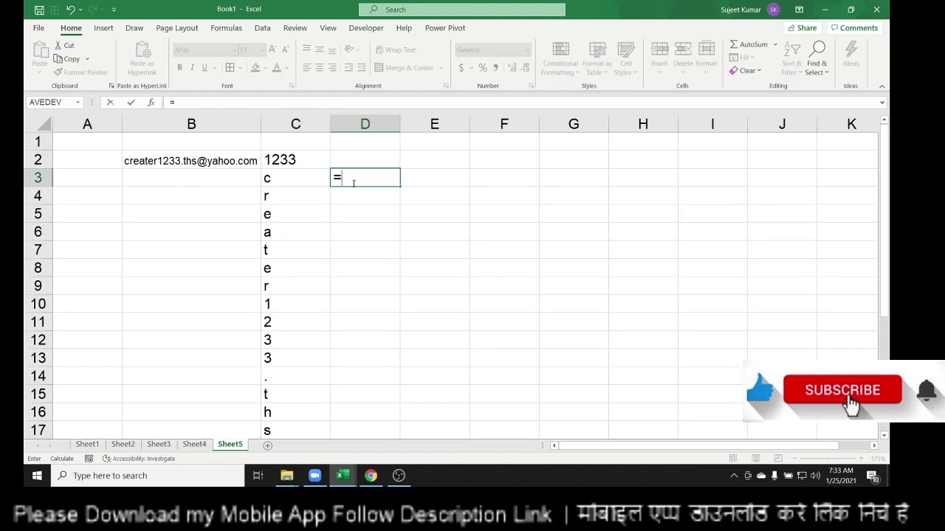
key(Left)
text(*)
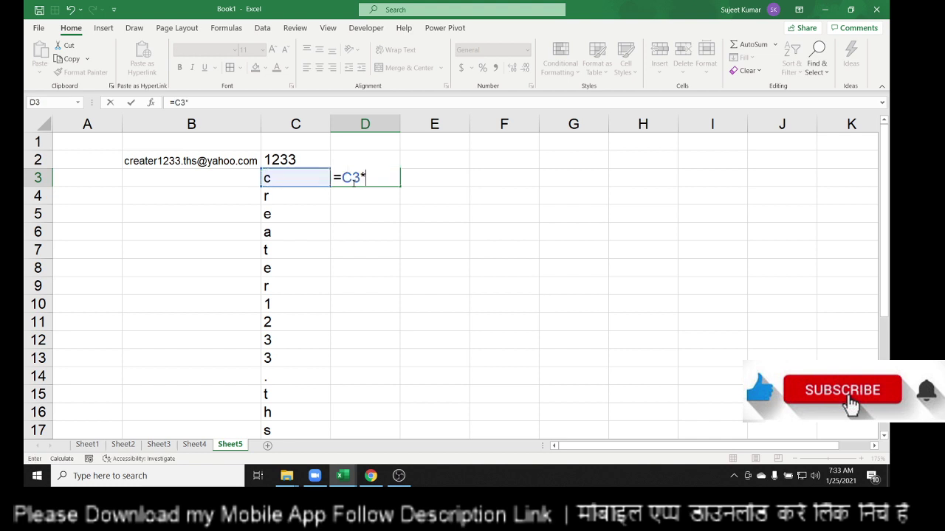
text(1)
key(Return)
Step: Fill =C3*1 down to D27 and select the digit results D10:D13 to check their sum
click(353, 182)
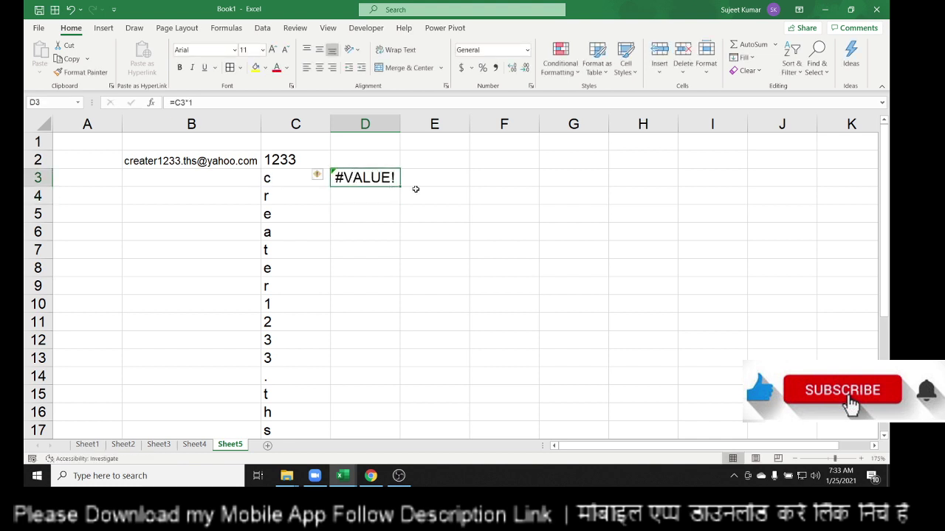
drag(402, 183, 365, 436)
scroll(302, 342, down, 3)
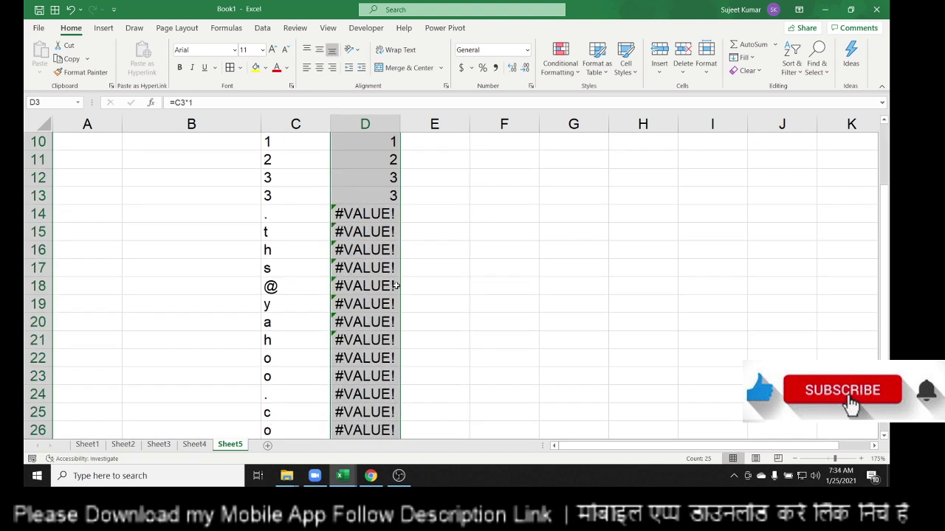
scroll(302, 341, down, 1)
scroll(291, 318, up, 4)
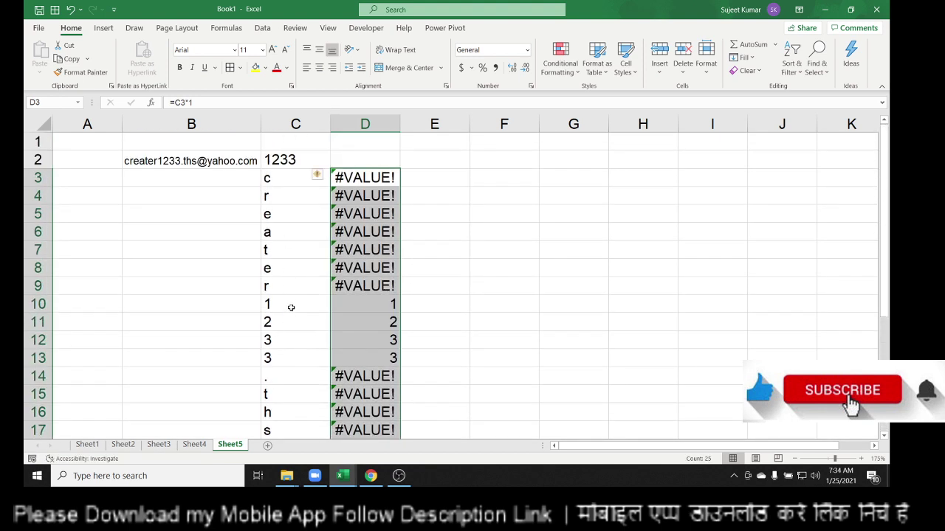
click(376, 304)
drag(376, 304, 367, 360)
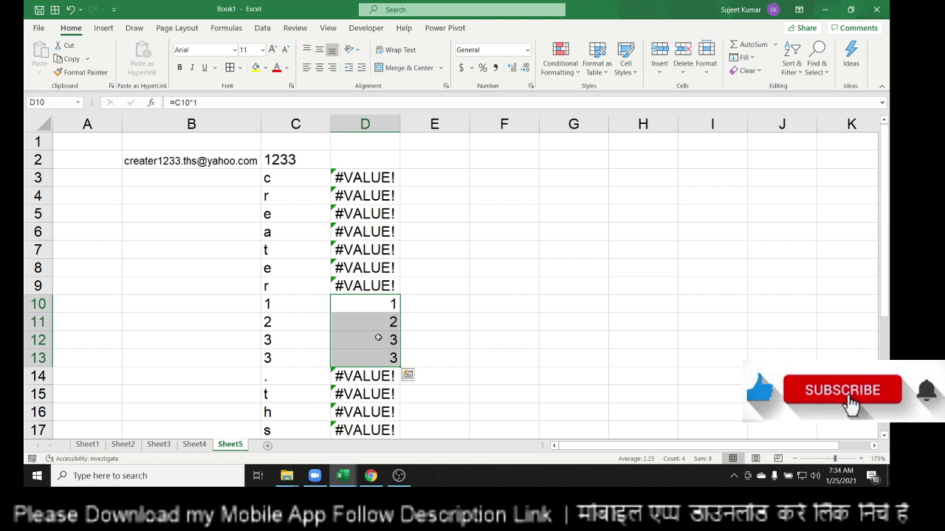
click(420, 183)
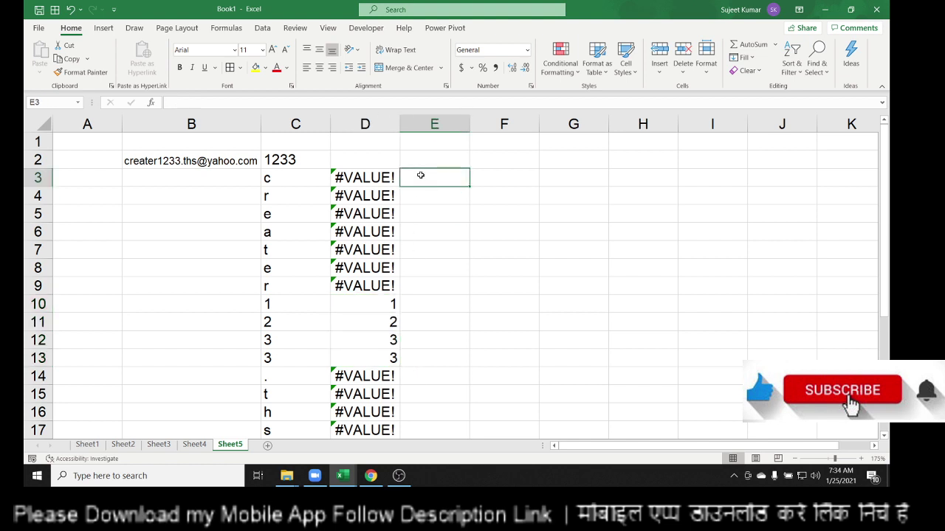
Step: Enter =ISERROR(D3) in E3 and fill it down column E
text(=is)
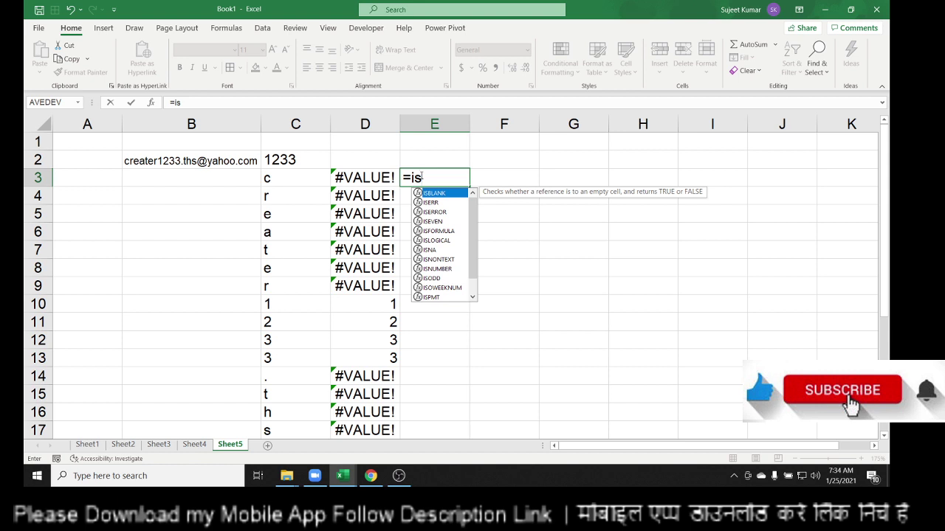
text(e)
key(Down)
key(Tab)
key(Left)
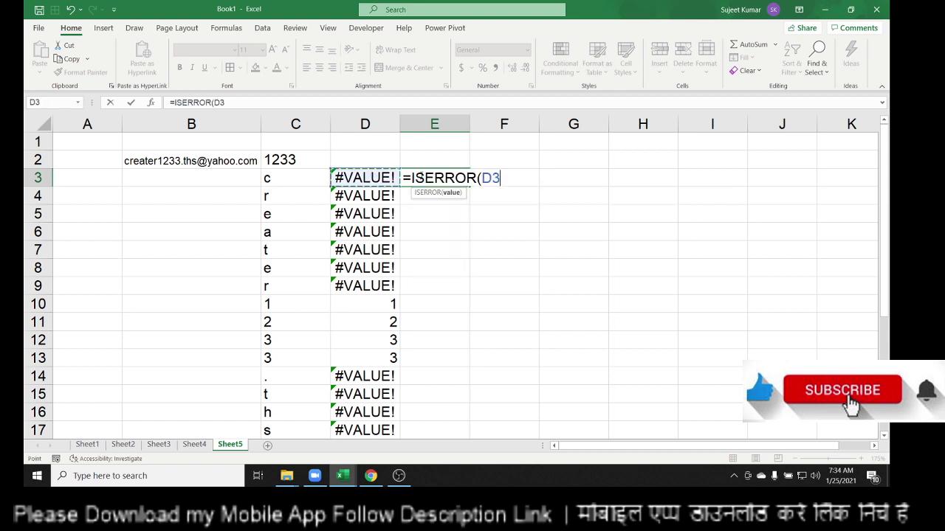
key(Return)
click(414, 176)
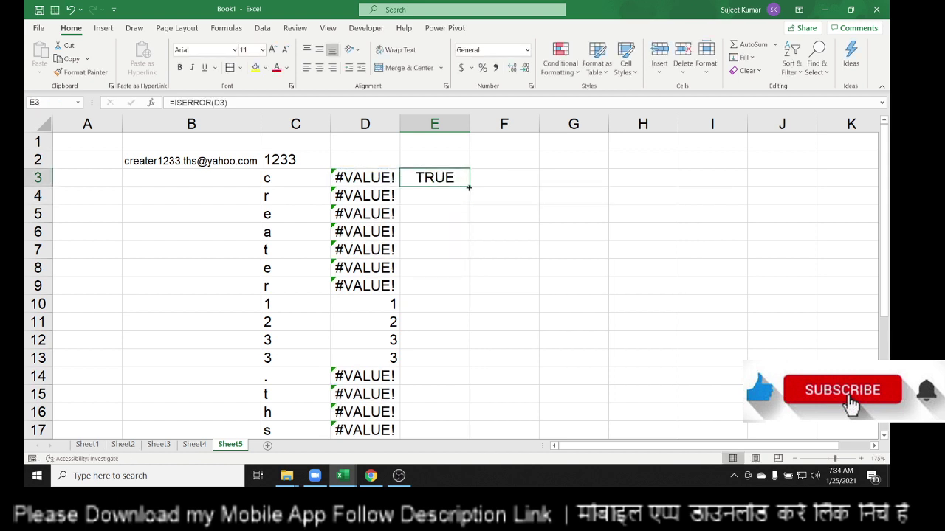
double_click(469, 187)
Step: Begin a MATCH formula in F3 with FALSE as the lookup value
click(493, 177)
text(=f)
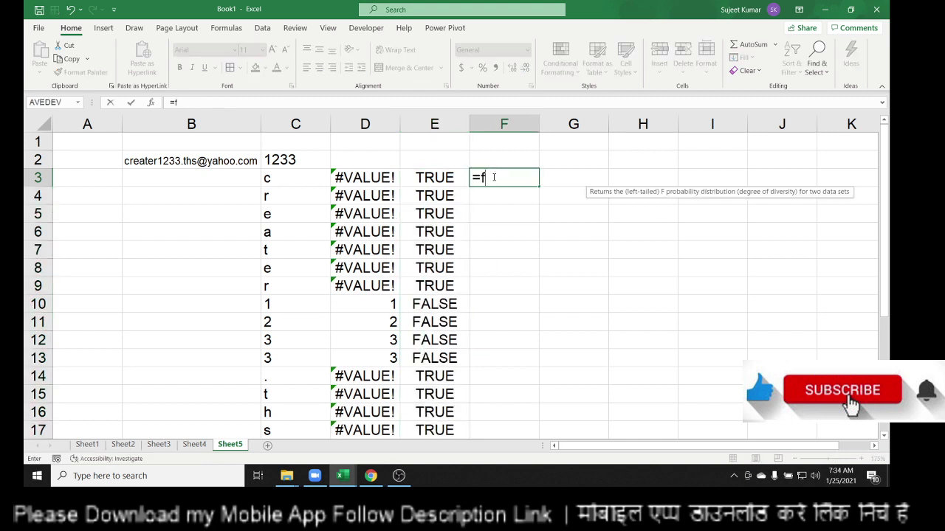
text(a)
key(Down)
key(Down)
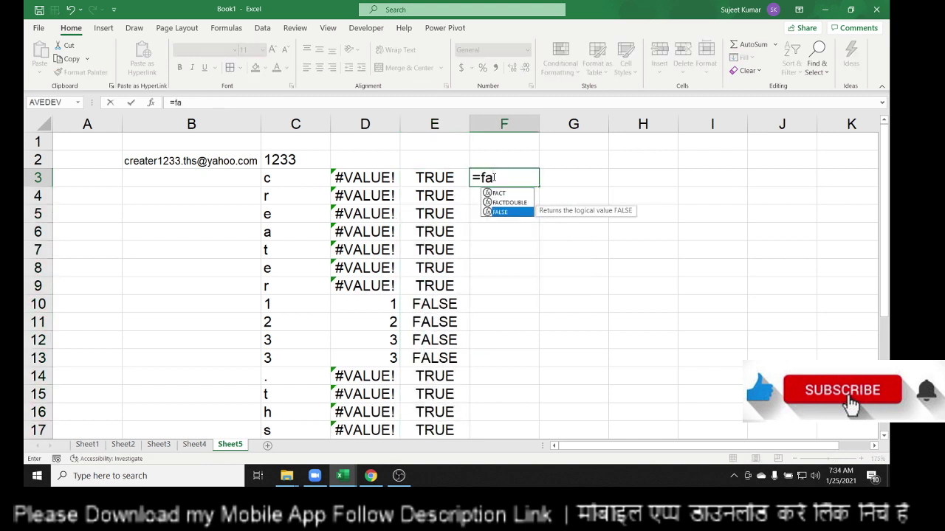
key(BackSpace)
key(BackSpace)
text(m)
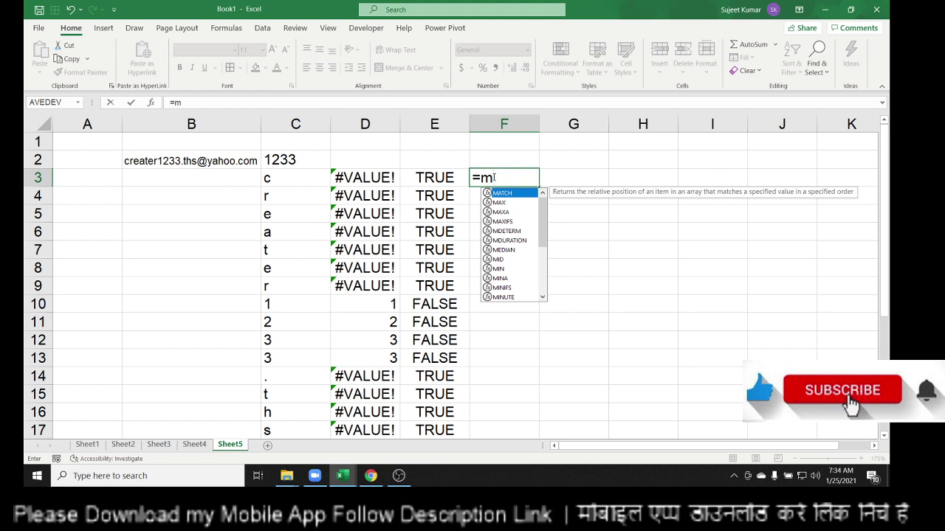
key(Tab)
text(fa)
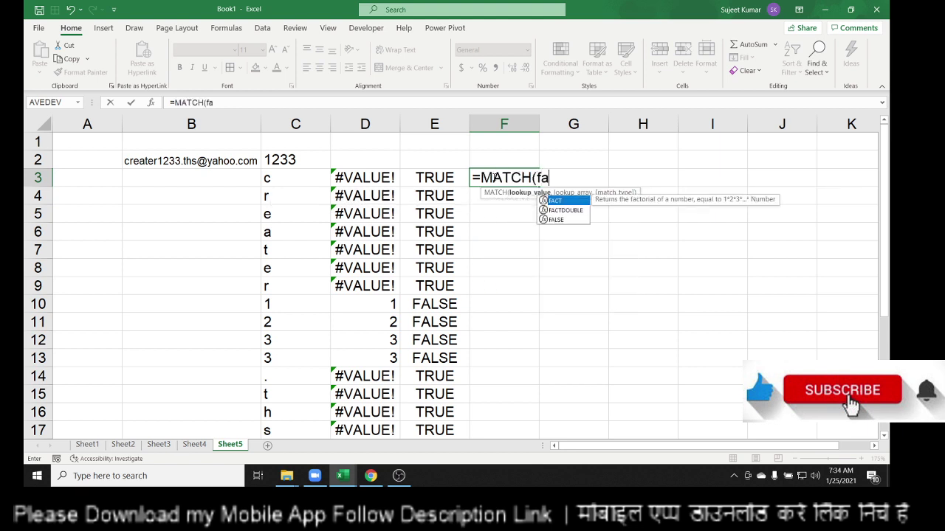
key(Down)
key(Down)
key(Tab)
key(Return)
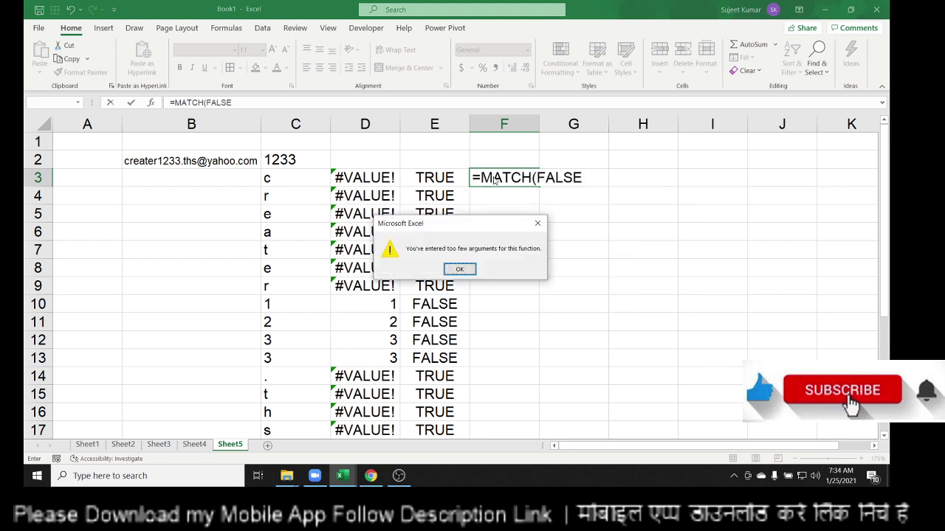
key(Return)
Step: Add E3:E27 as the MATCH lookup range and commit the formula
key(Right)
text(,)
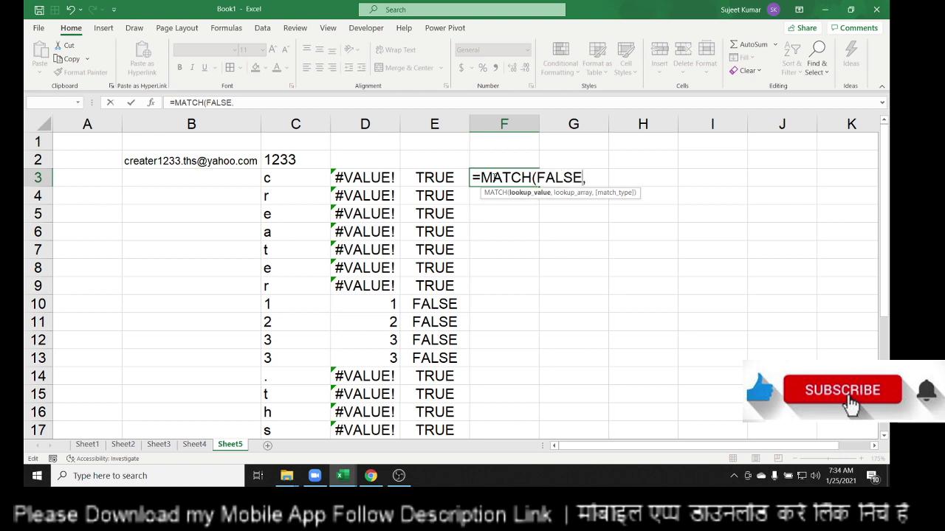
drag(434, 177, 437, 178)
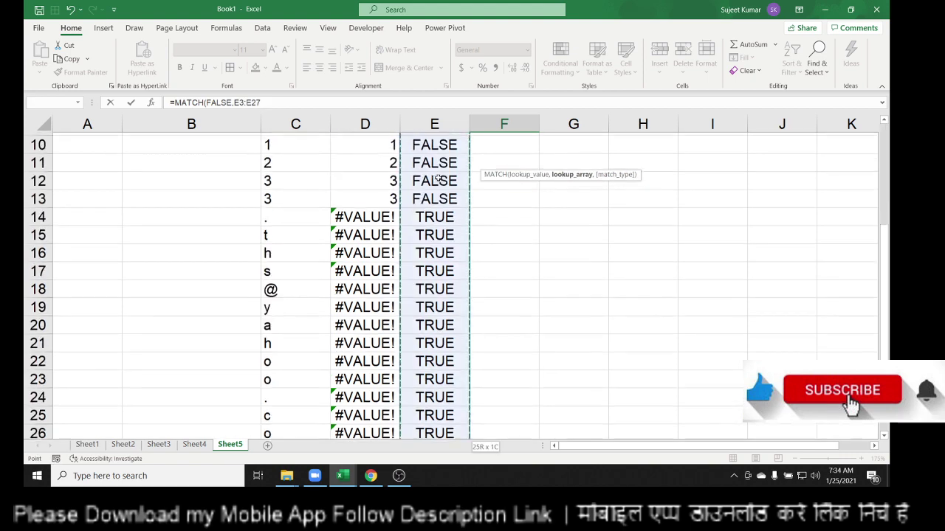
key(Return)
scroll(437, 177, up, 1)
scroll(437, 177, up, 1)
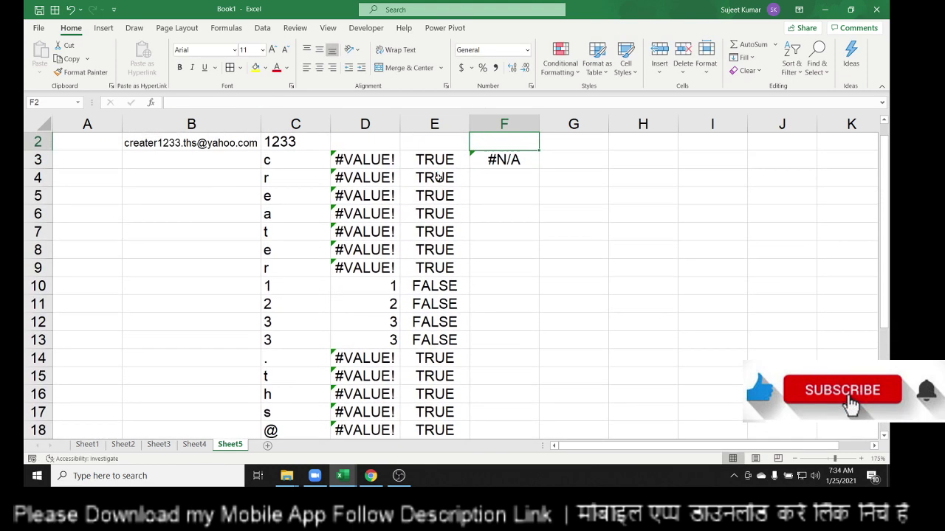
Step: Edit F3 to =MATCH(FALSE,E3:E27,0) for an exact match
double_click(521, 159)
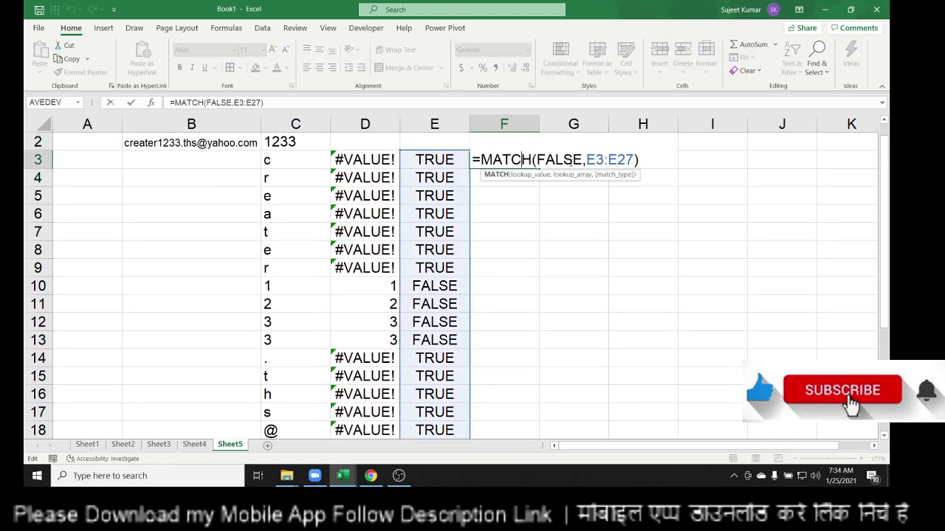
click(633, 160)
text(,)
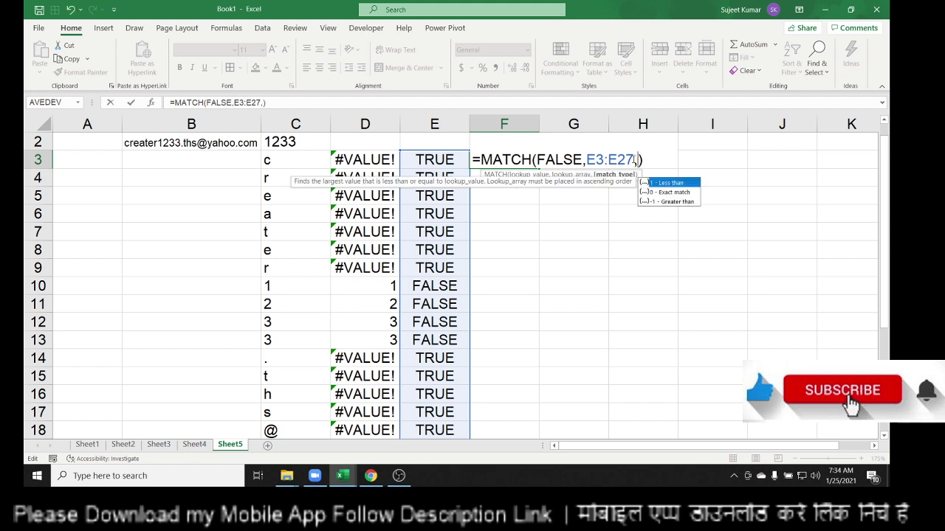
text(0)
key(Return)
Step: Move the MATCH result, 8, from F3 into G2 by cut and paste
key(Up)
key(Up)
key(Up)
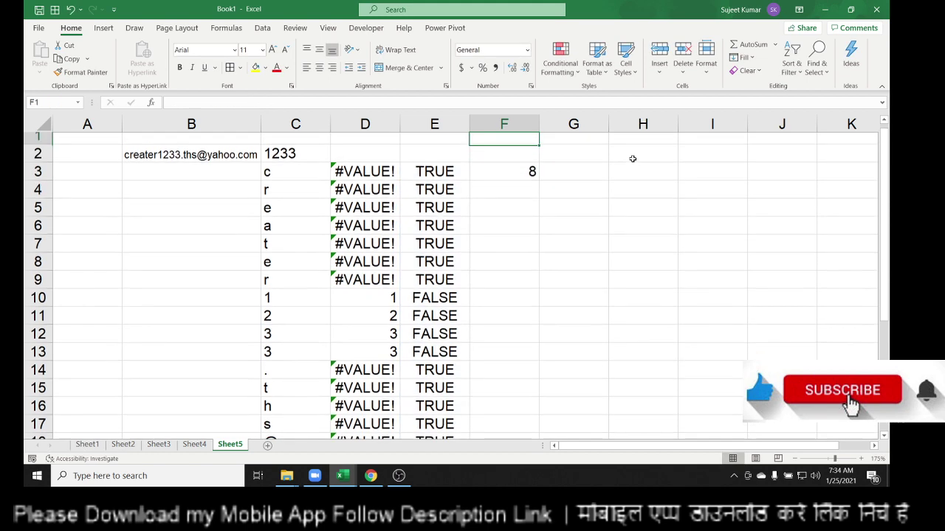
key(Down)
key(Down)
key(Right)
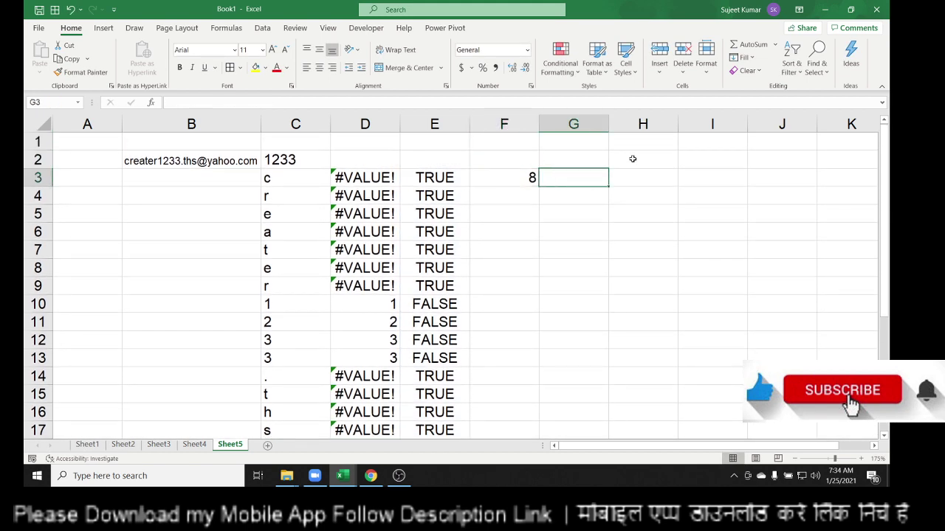
key(Down)
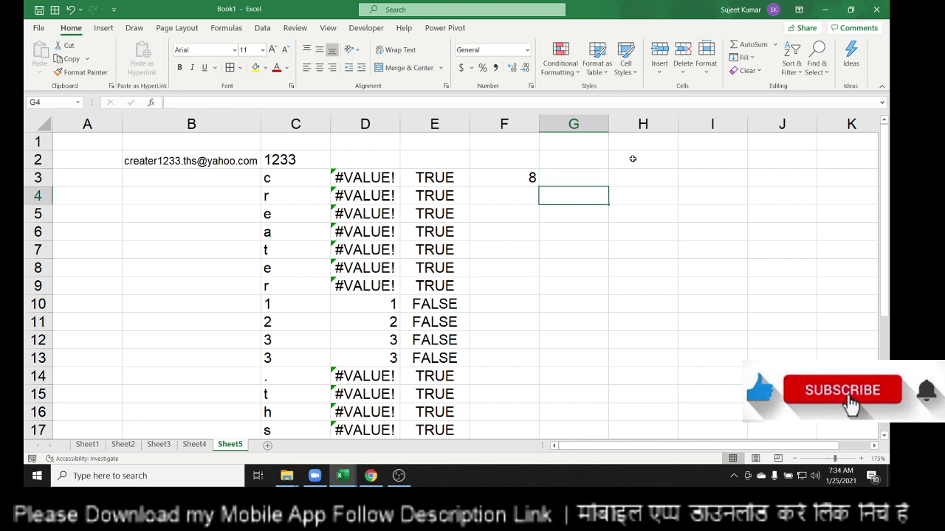
key(Down)
key(Left)
key(Up)
key(Up)
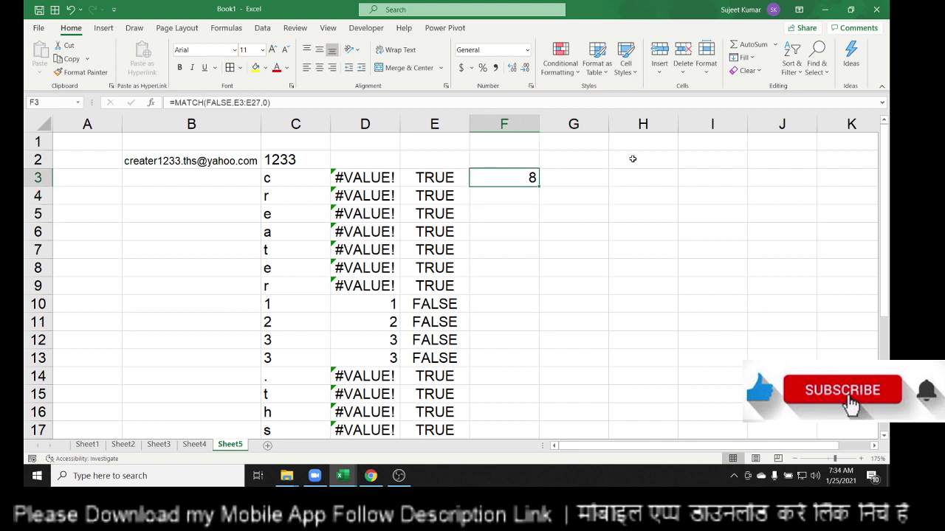
key(ctrl+x)
key(Right)
key(Up)
key(ctrl+v)
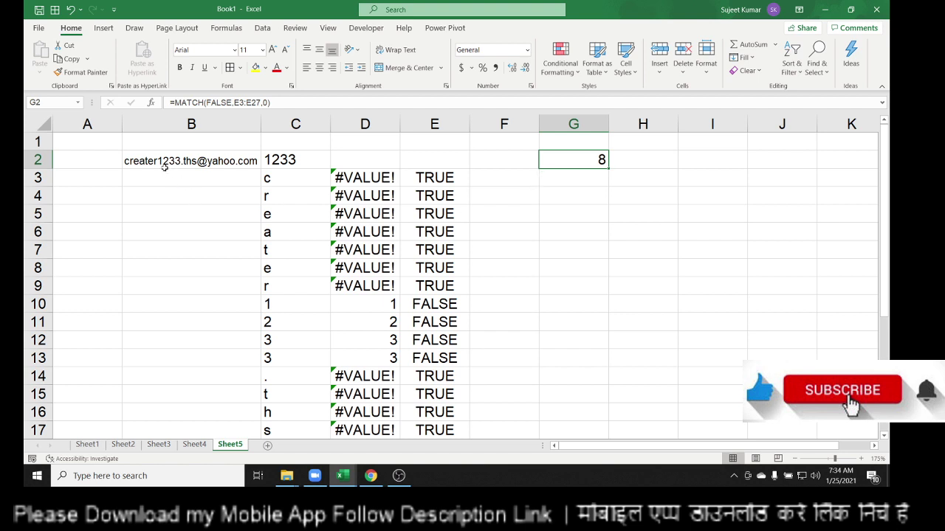
Step: Enter =NOT(E3) in F3 after discarding a mistaken NOMINAL entry, and fill it down
click(496, 178)
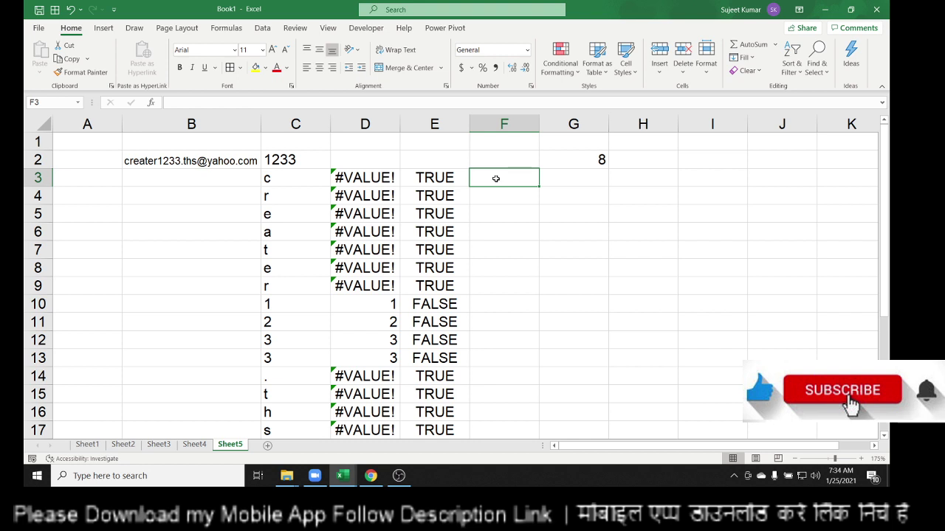
text(=)
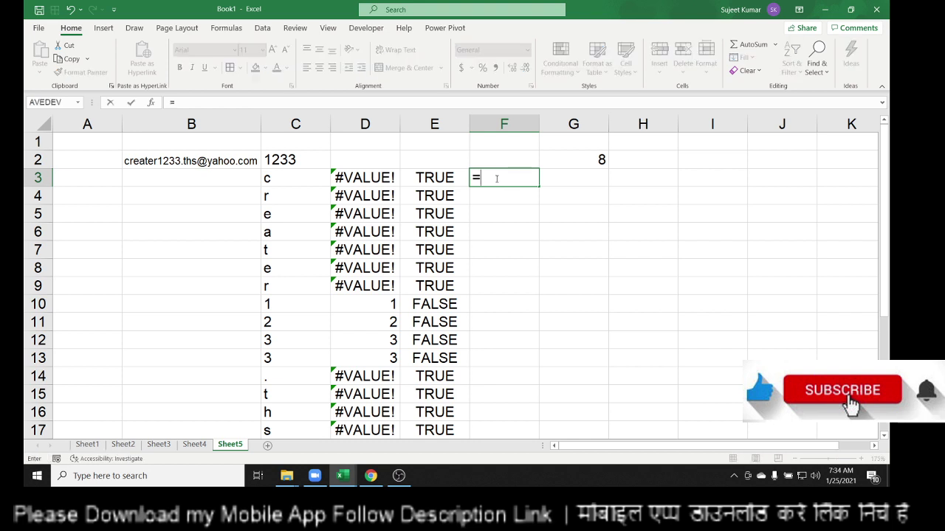
text(nom)
key(Tab)
key(Left)
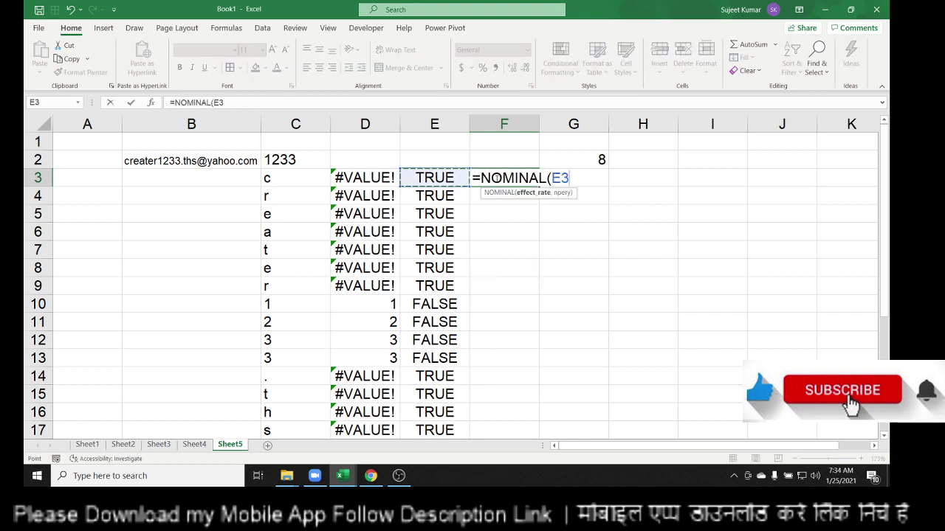
key(Return)
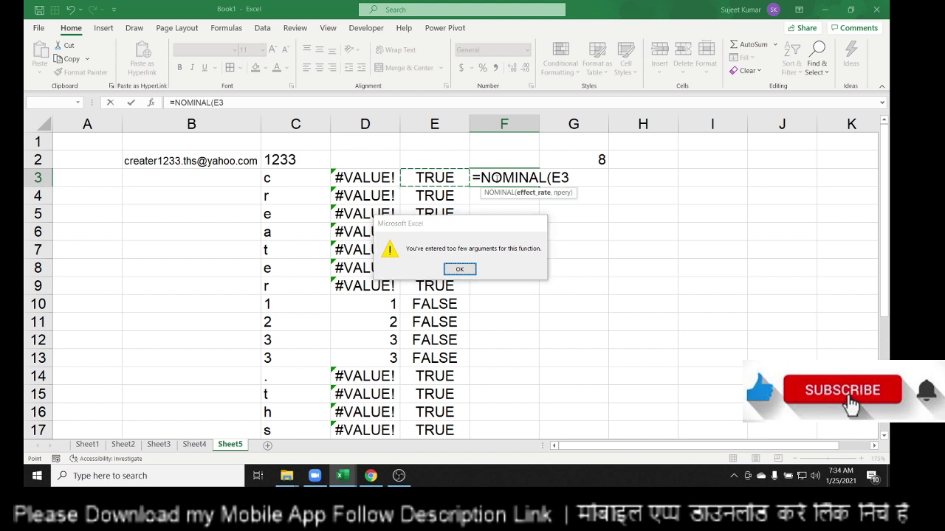
key(Return)
key(Escape)
text(=no)
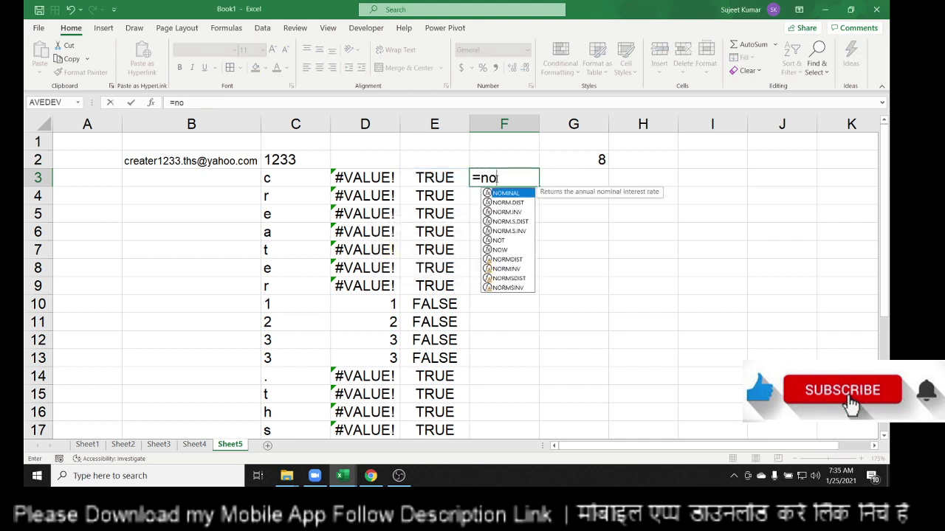
text(t)
key(Tab)
key(Left)
key(Return)
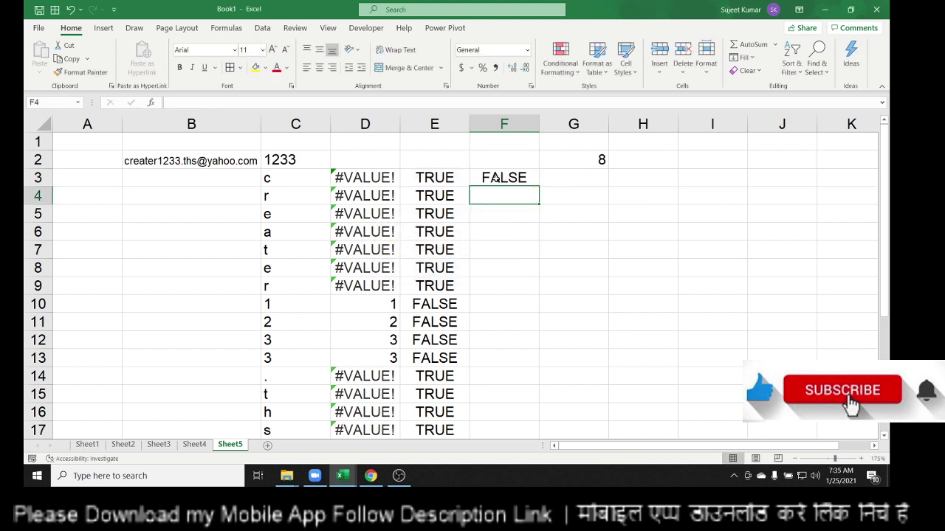
click(493, 177)
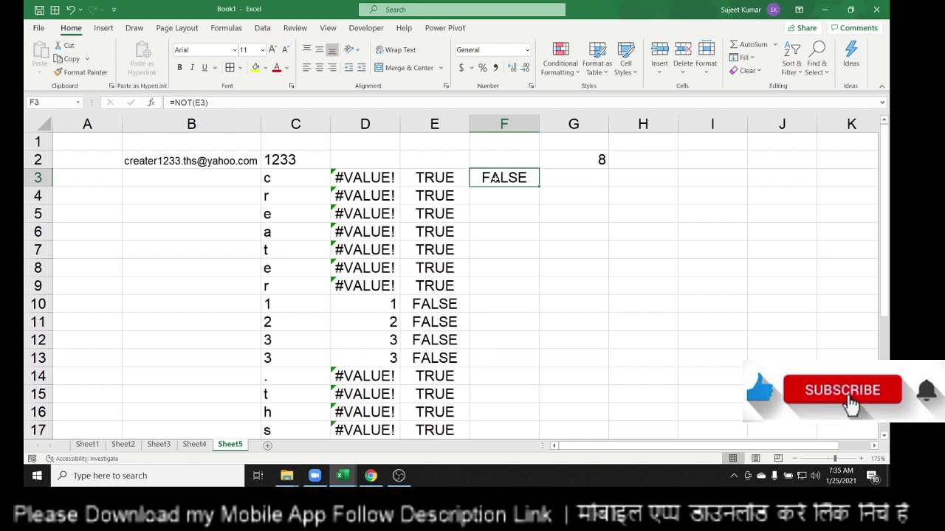
double_click(538, 186)
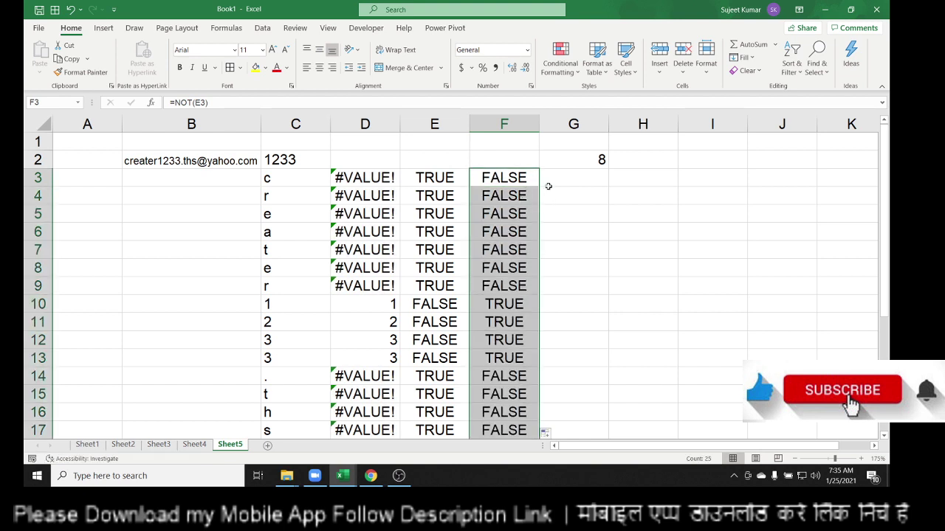
Step: Change F3 to =NOT(E3)*1 and refill column F with 0/1 digit flags
click(511, 180)
click(291, 103)
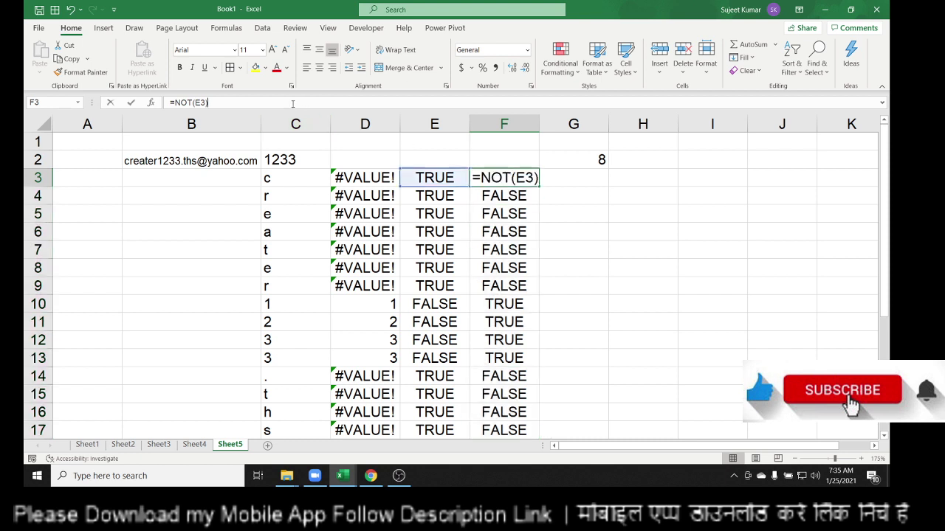
text(*1)
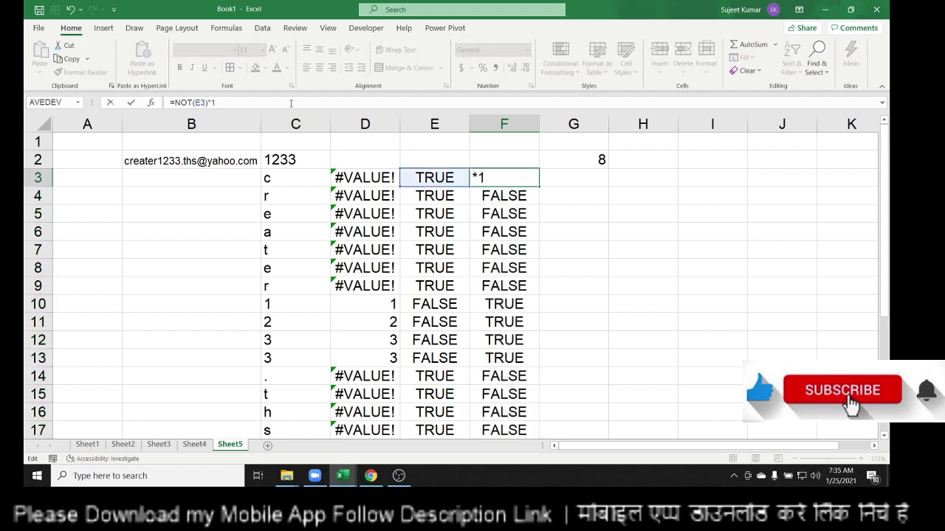
key(Return)
key(Up)
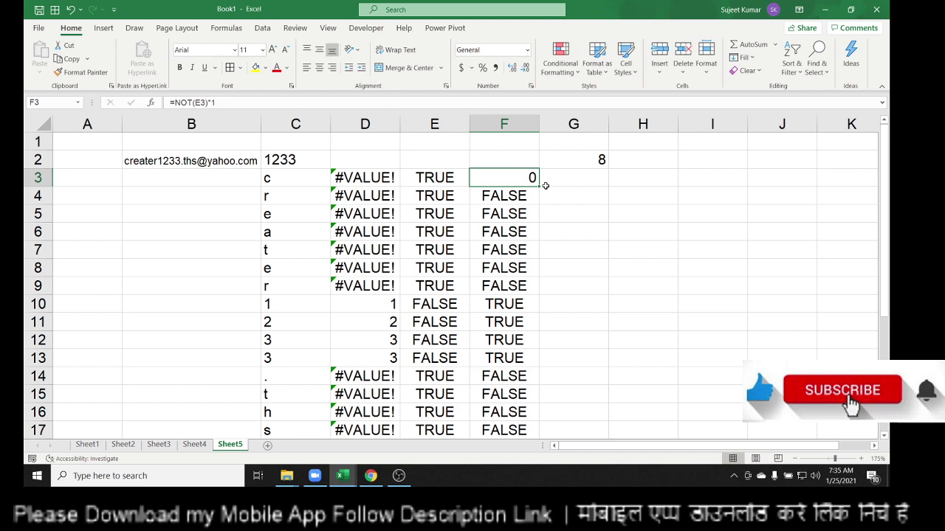
double_click(538, 187)
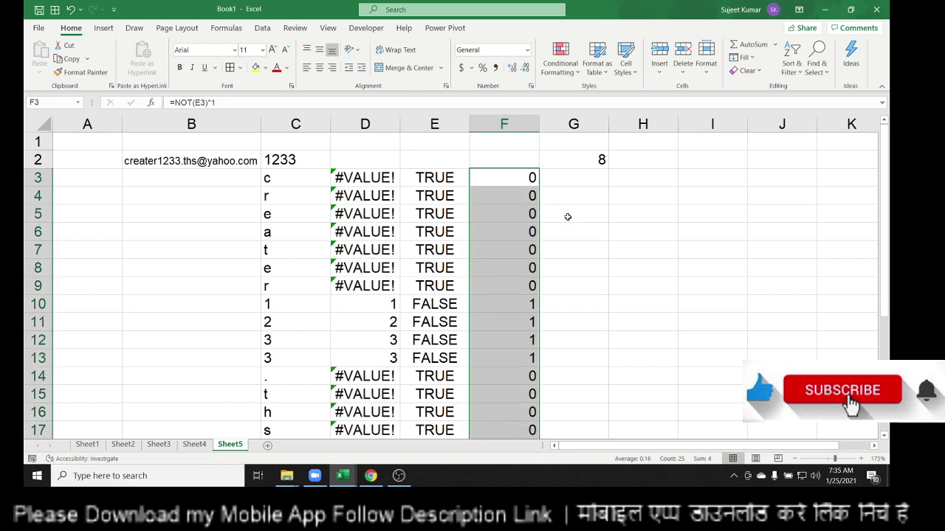
scroll(567, 216, down, 1)
scroll(568, 220, up, 1)
click(574, 177)
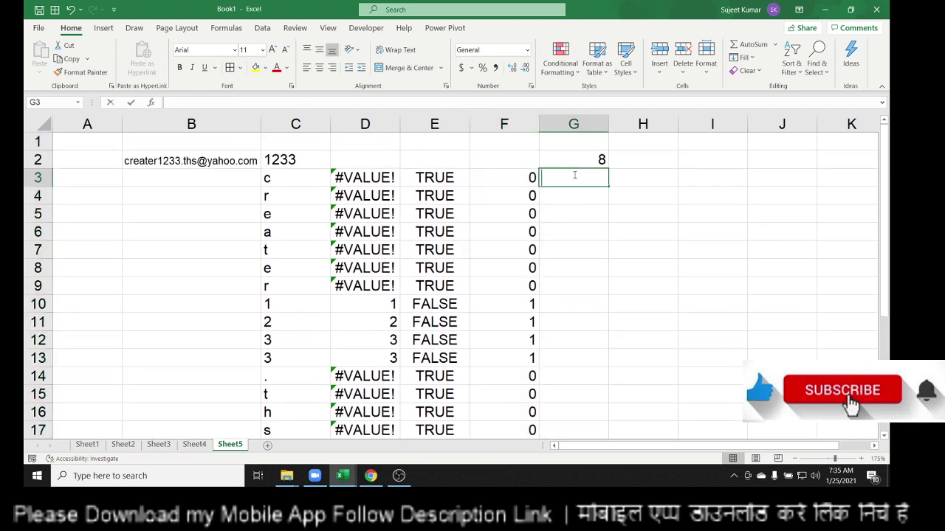
Step: Enter =SUM(F3:F27) in G3 to count the digits as 4
text(=sum()
key(Left)
key(ctrl+shift+Down)
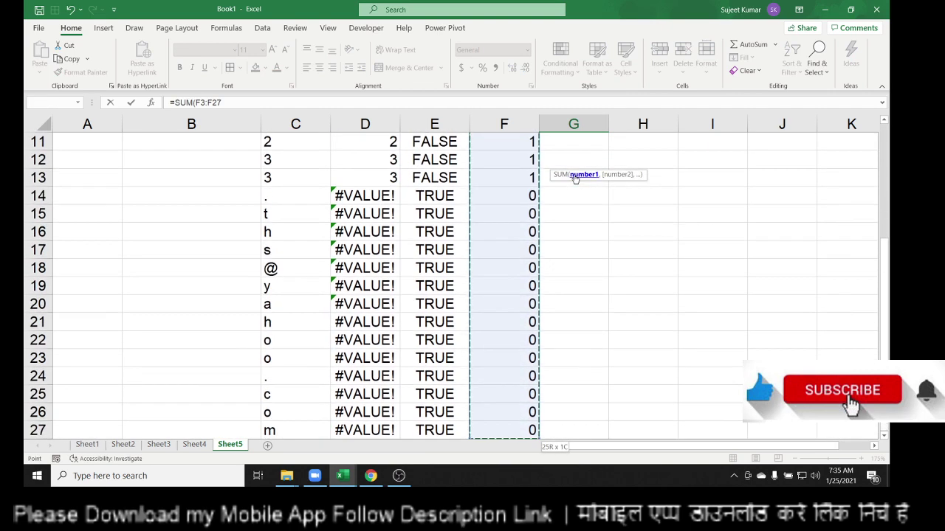
key(Return)
key(Up)
key(Up)
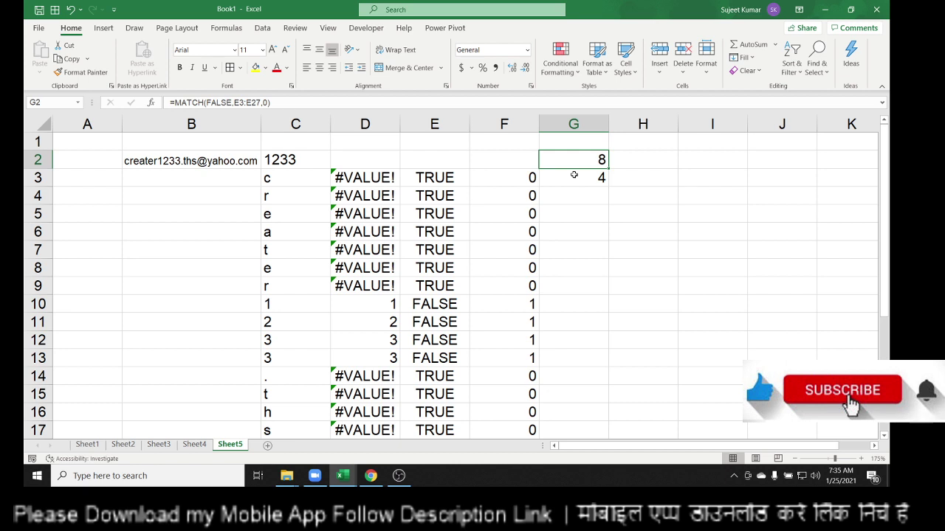
Step: Enter =MID(B2,G2,G3) in H2, returning 1233 from the email
key(Right)
text(=m)
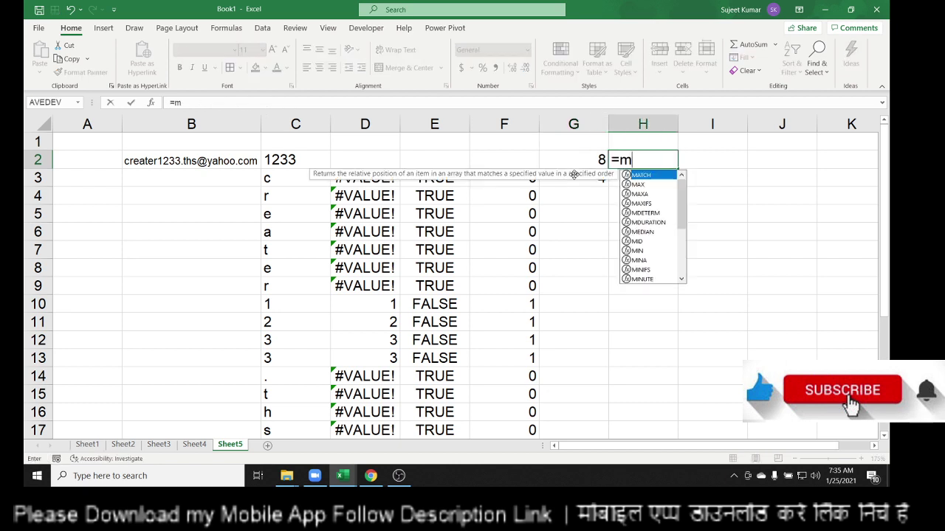
text(id)
key(Tab)
click(226, 162)
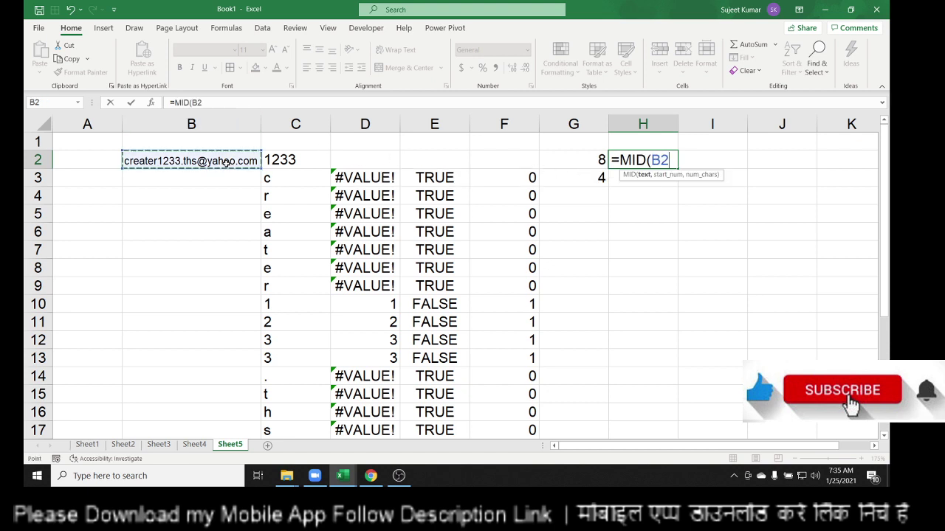
text(,)
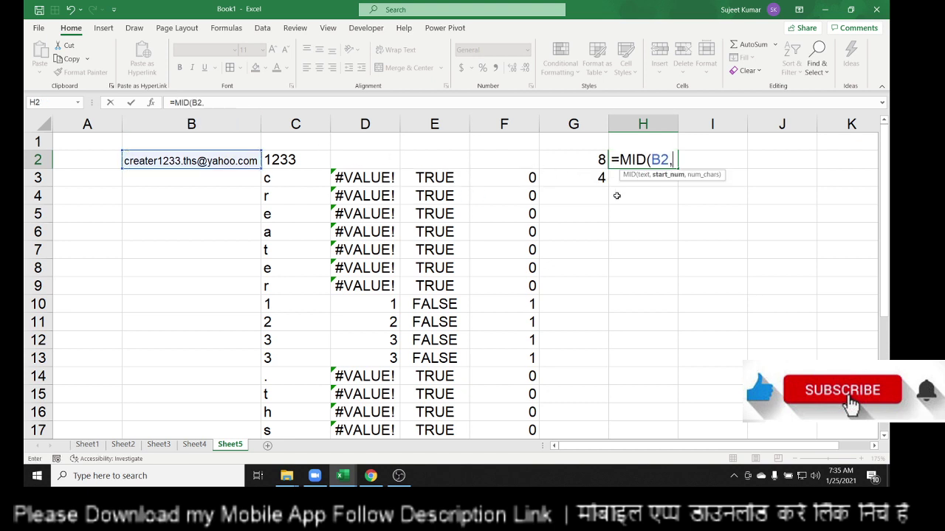
click(588, 159)
text(,)
click(592, 174)
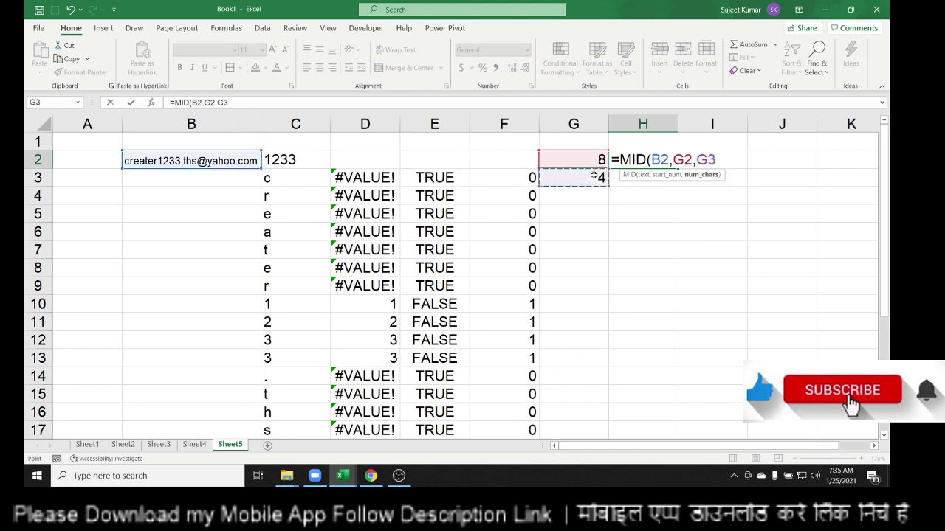
text())
key(Return)
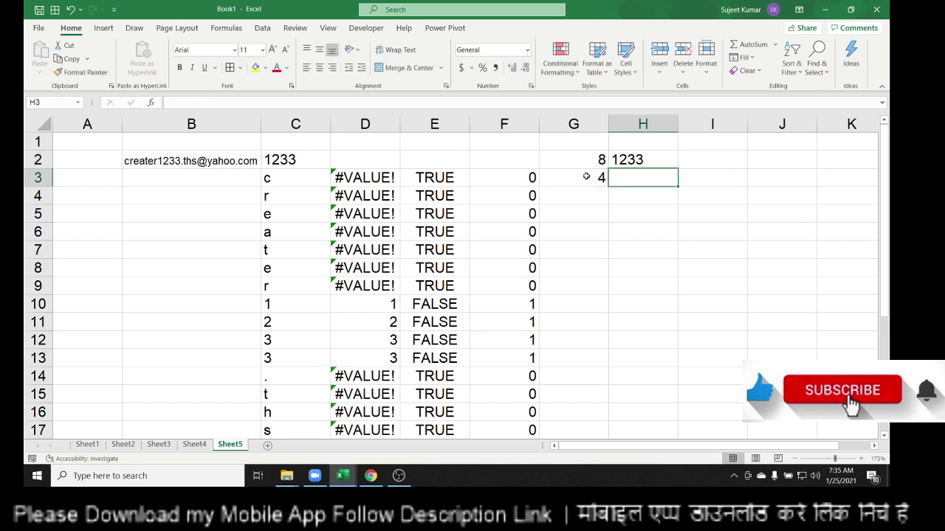
key(Up)
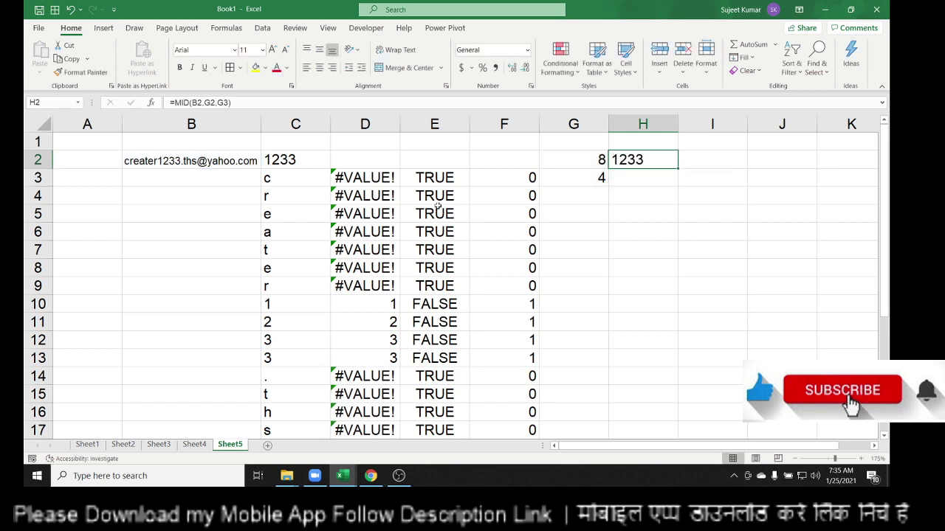
click(375, 180)
Step: Clear the helper cells C3 through G27
key(Down)
key(Down)
key(Down)
key(Down)
click(348, 284)
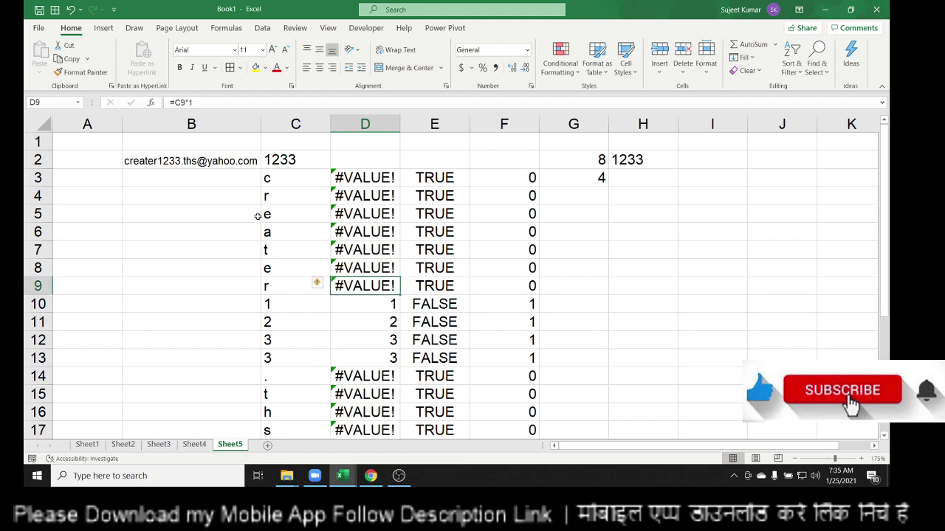
mouse_move(281, 178)
mouse_down()
mouse_move(620, 181)
mouse_move(566, 185)
mouse_up()
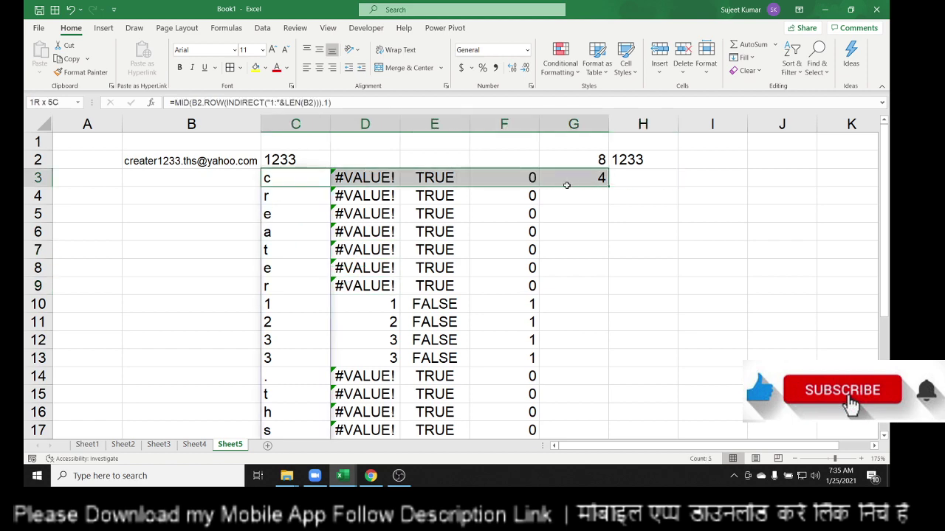
key(ctrl+shift+Down)
key(Delete)
Step: Clear the leftover values in G2 and H2
scroll(566, 185, up, 4)
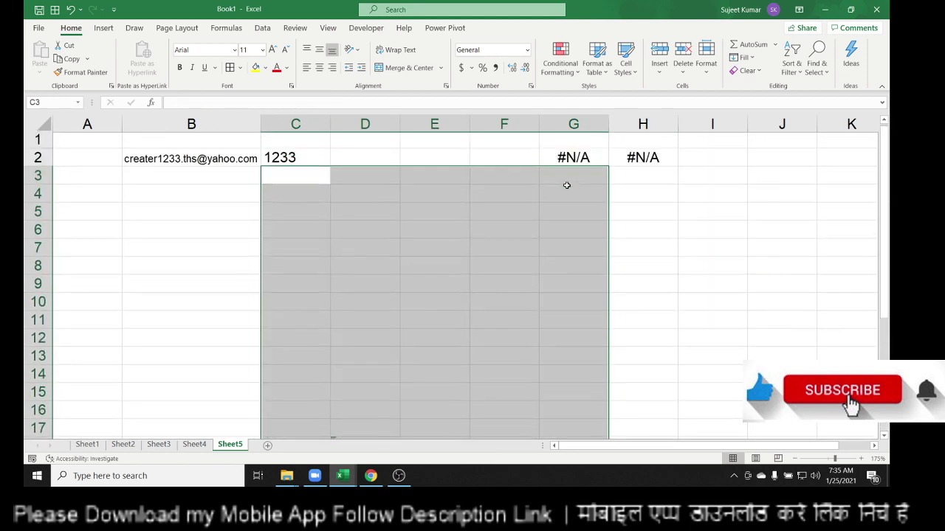
key(Up)
key(Right)
key(Right)
key(Right)
key(Right)
key(shift+Right)
key(Delete)
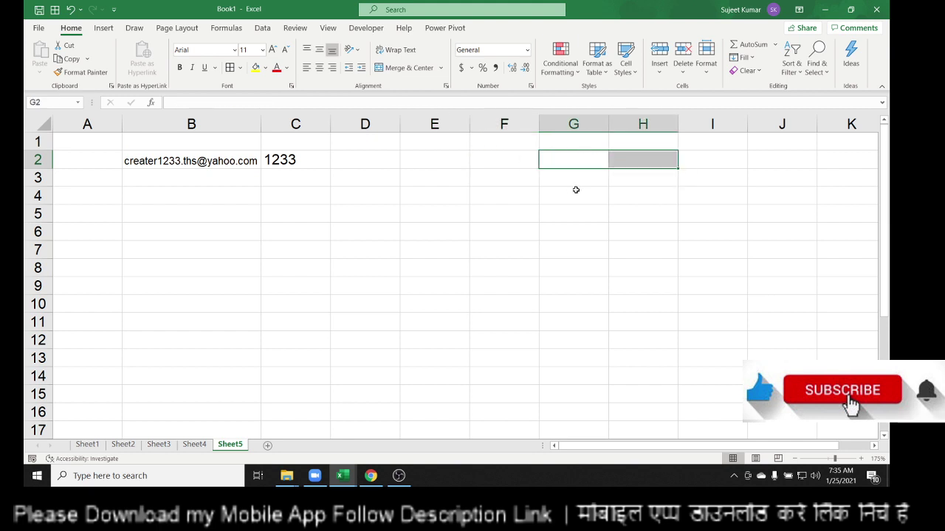
Step: Review C2's combined formula without changes, then minimise Excel to the desktop
click(313, 158)
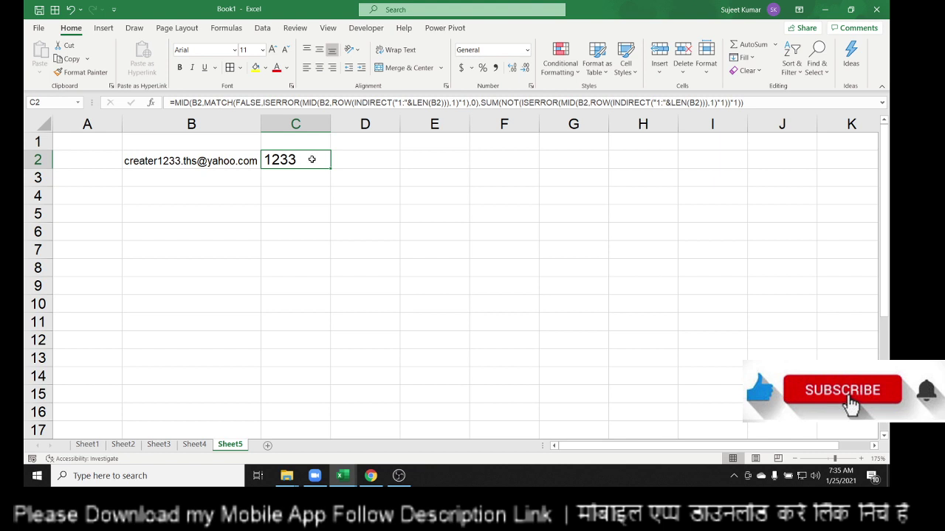
double_click(312, 160)
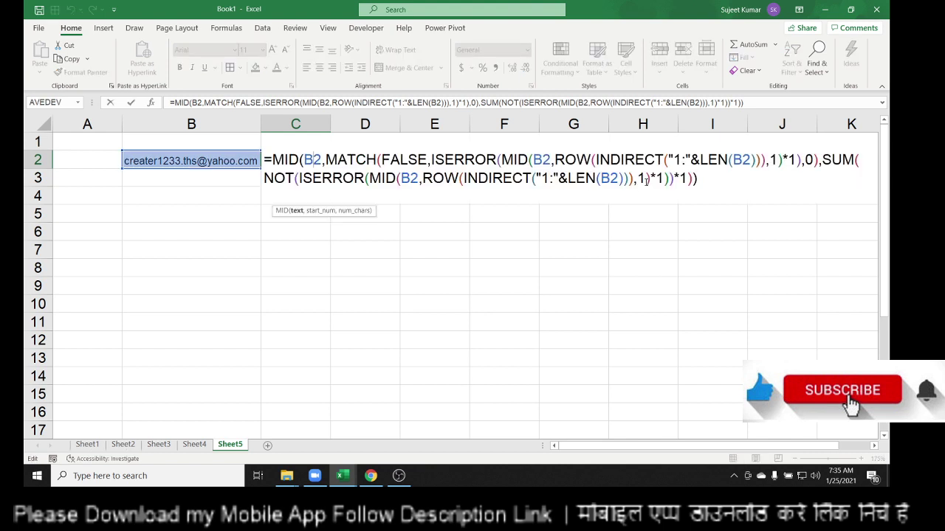
drag(698, 178, 263, 159)
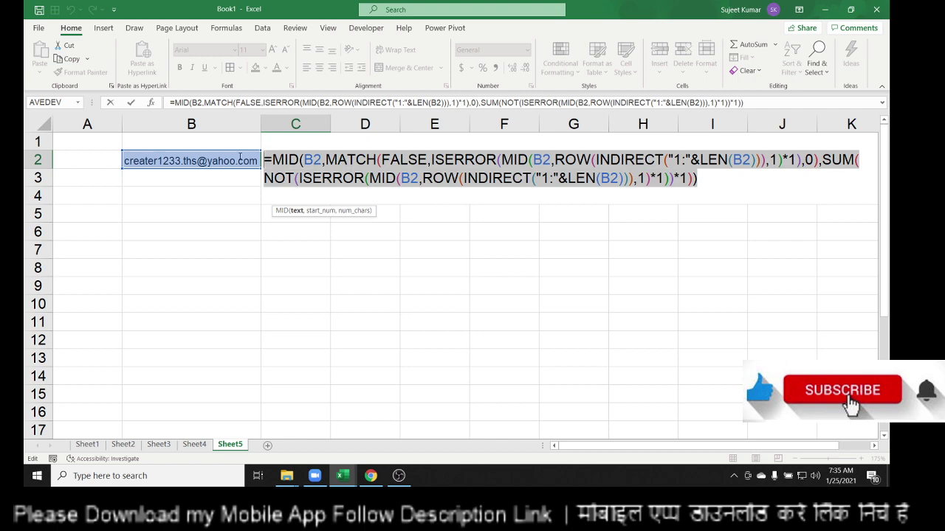
key(Escape)
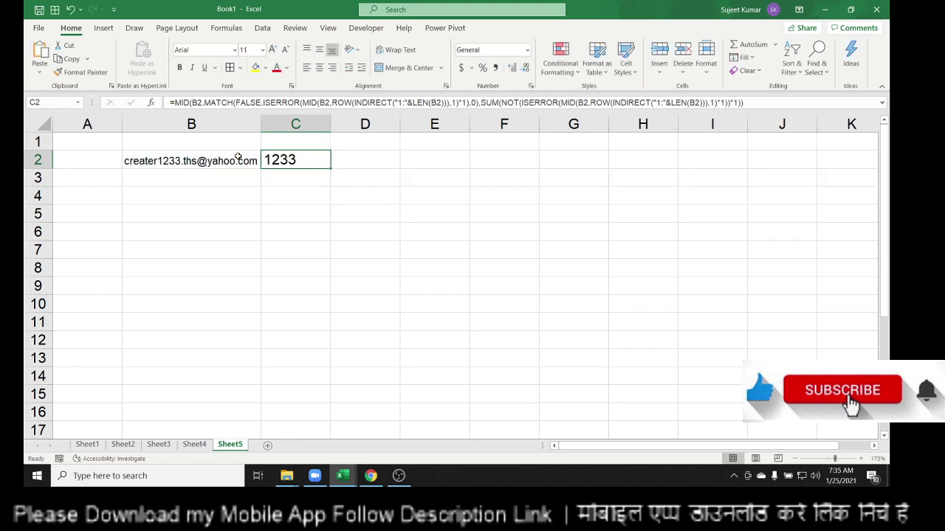
key(super+d)
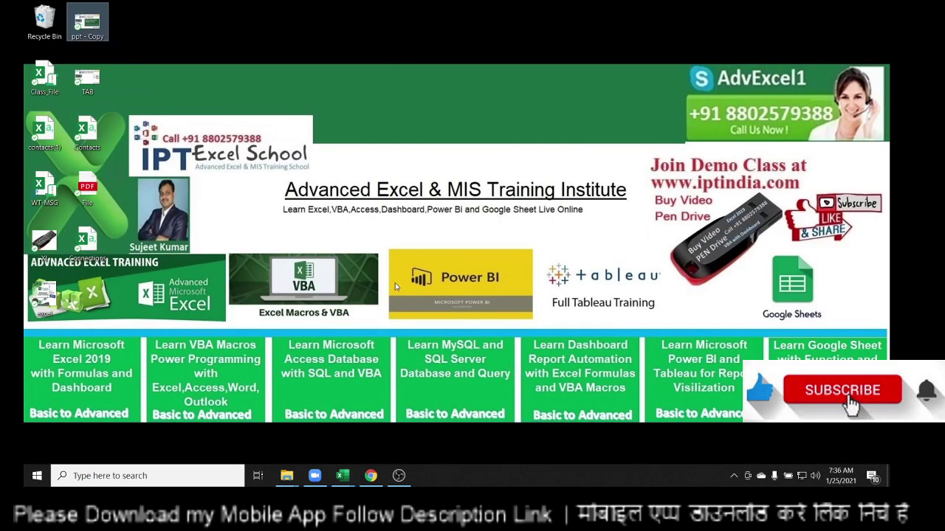